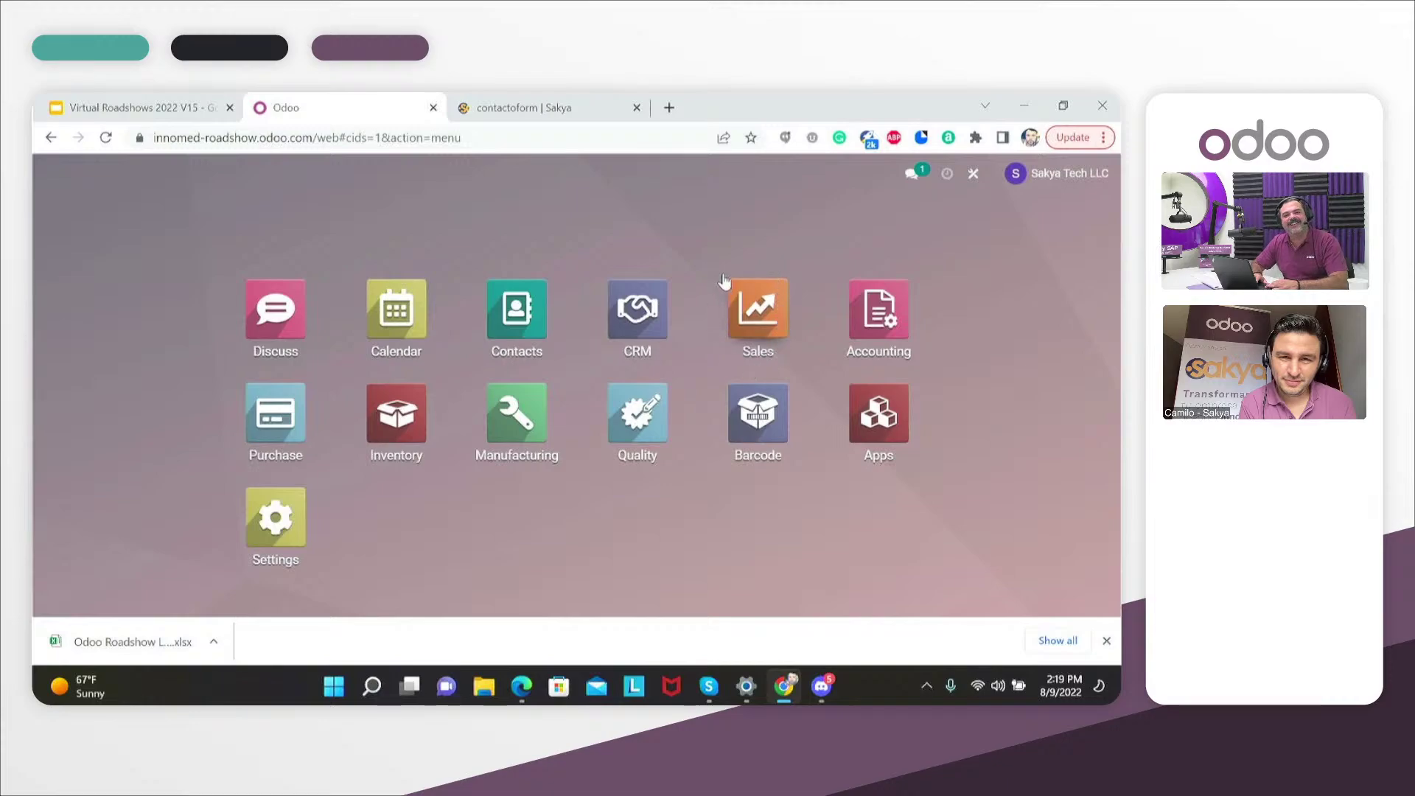
Create a new sales quotation and set its customer to CLIENT # 1
click(761, 317)
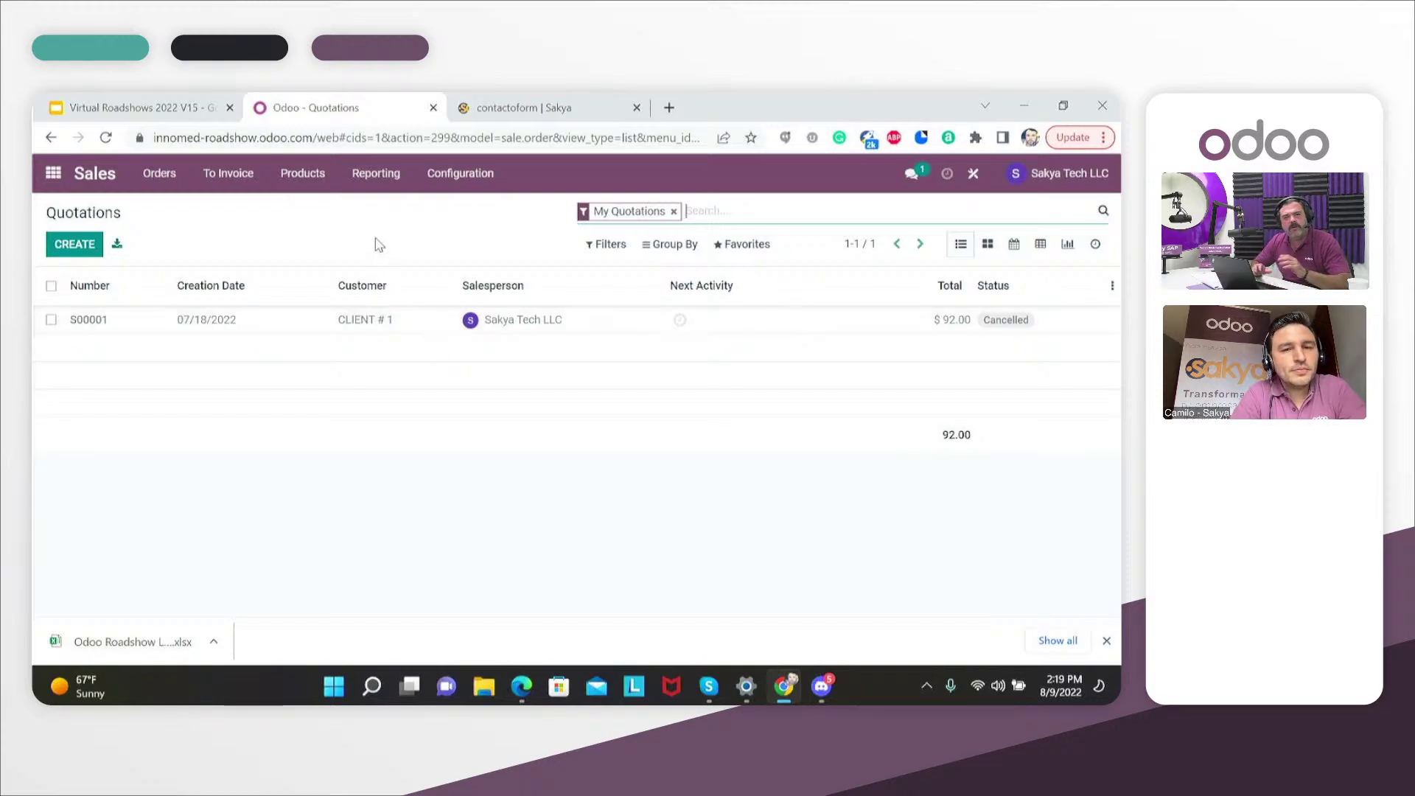
click(69, 249)
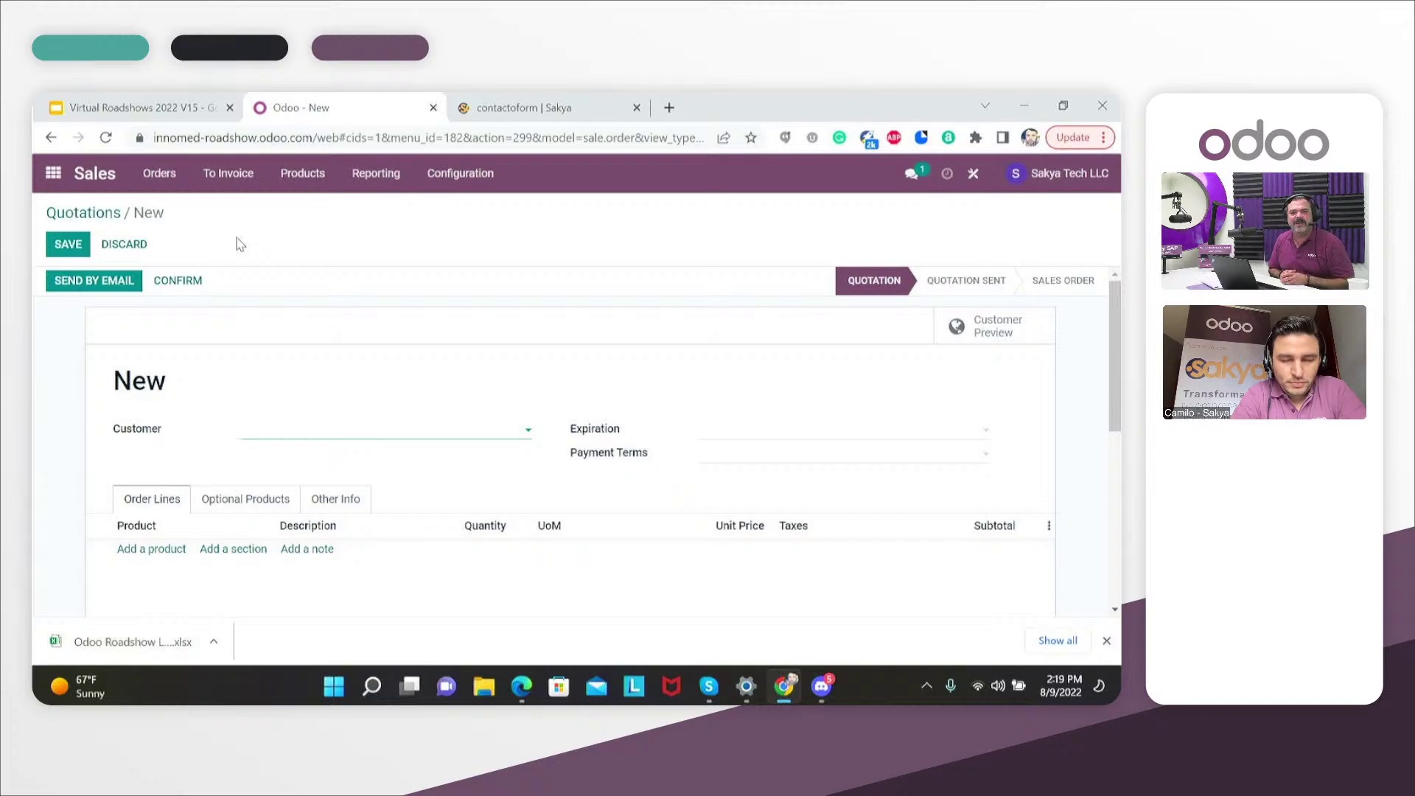
click(421, 434)
click(376, 456)
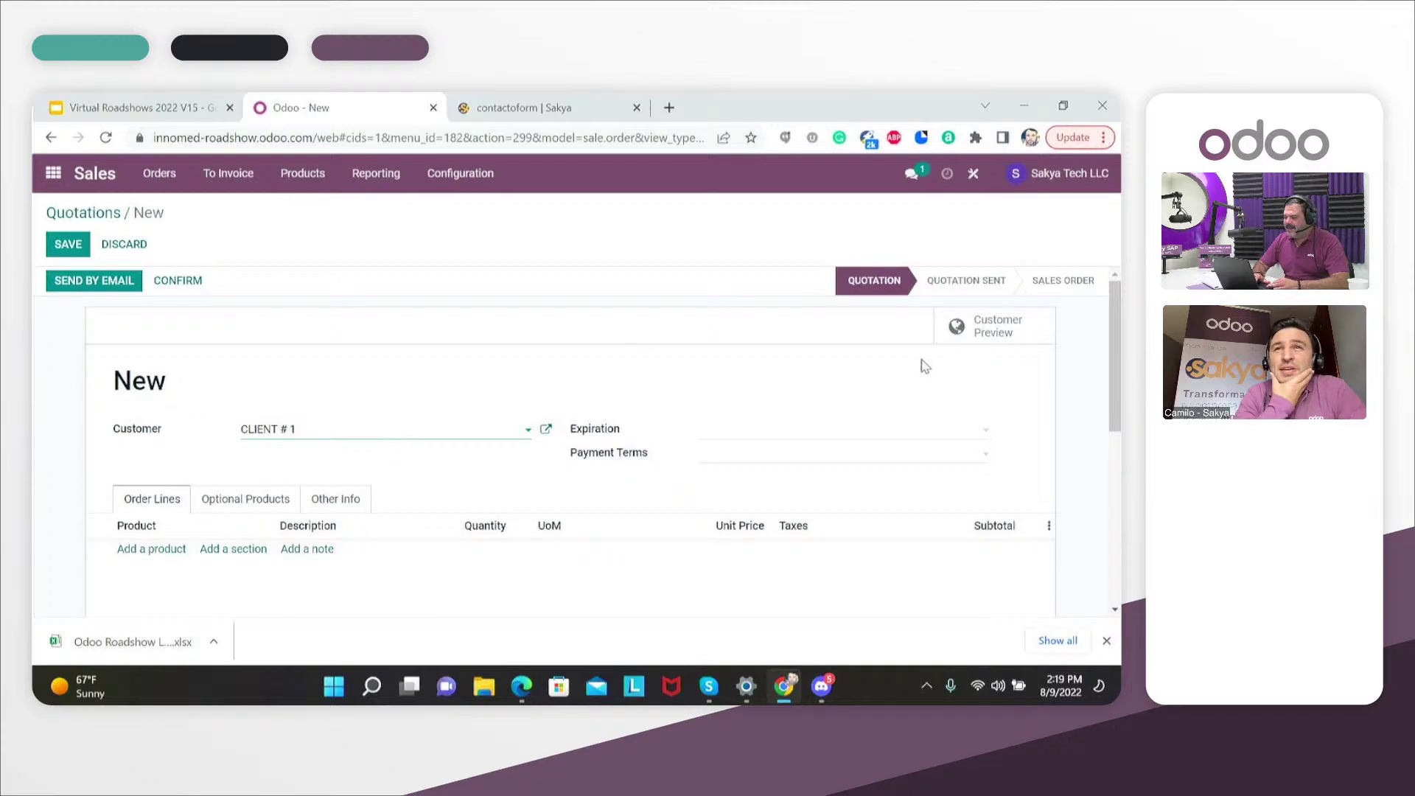
drag(1114, 385, 1112, 426)
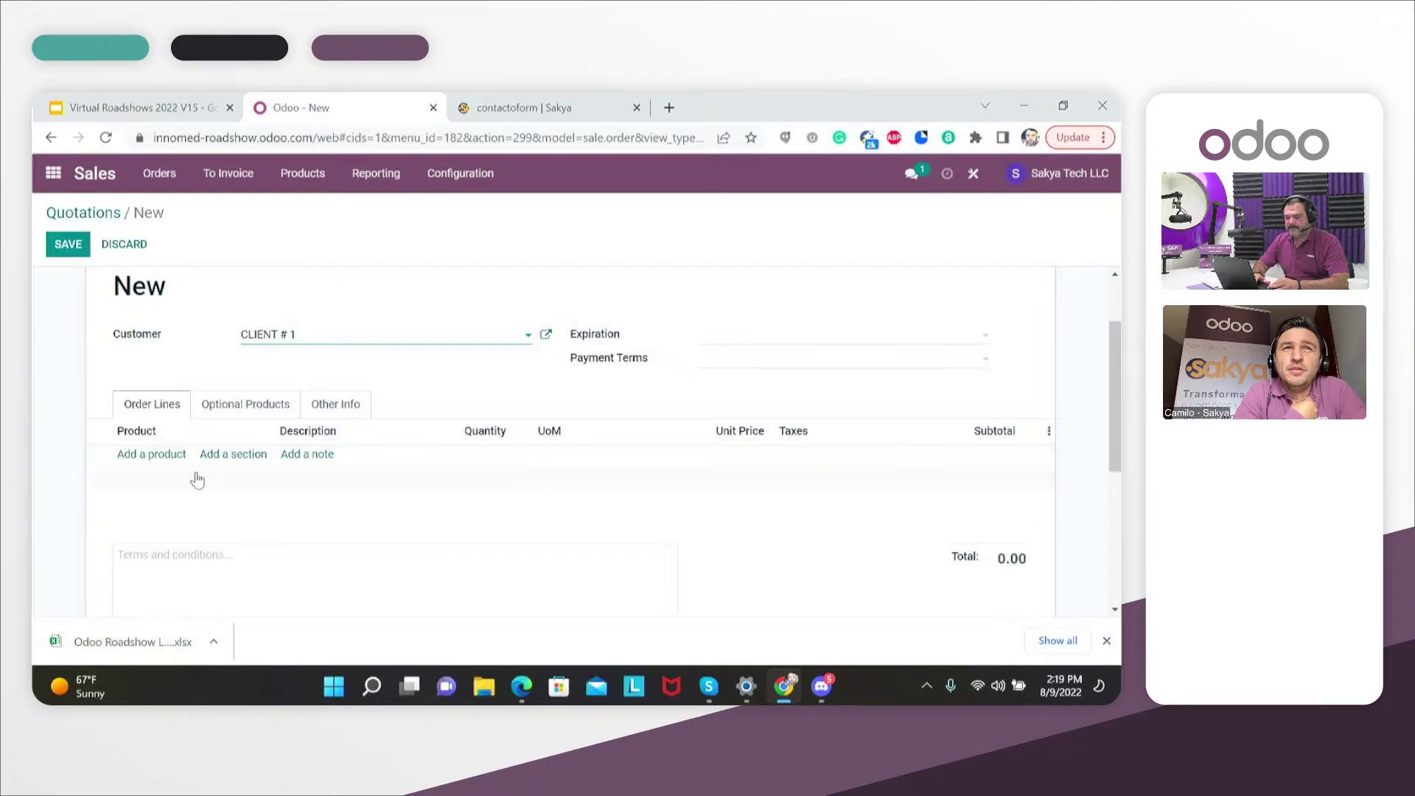
click(156, 460)
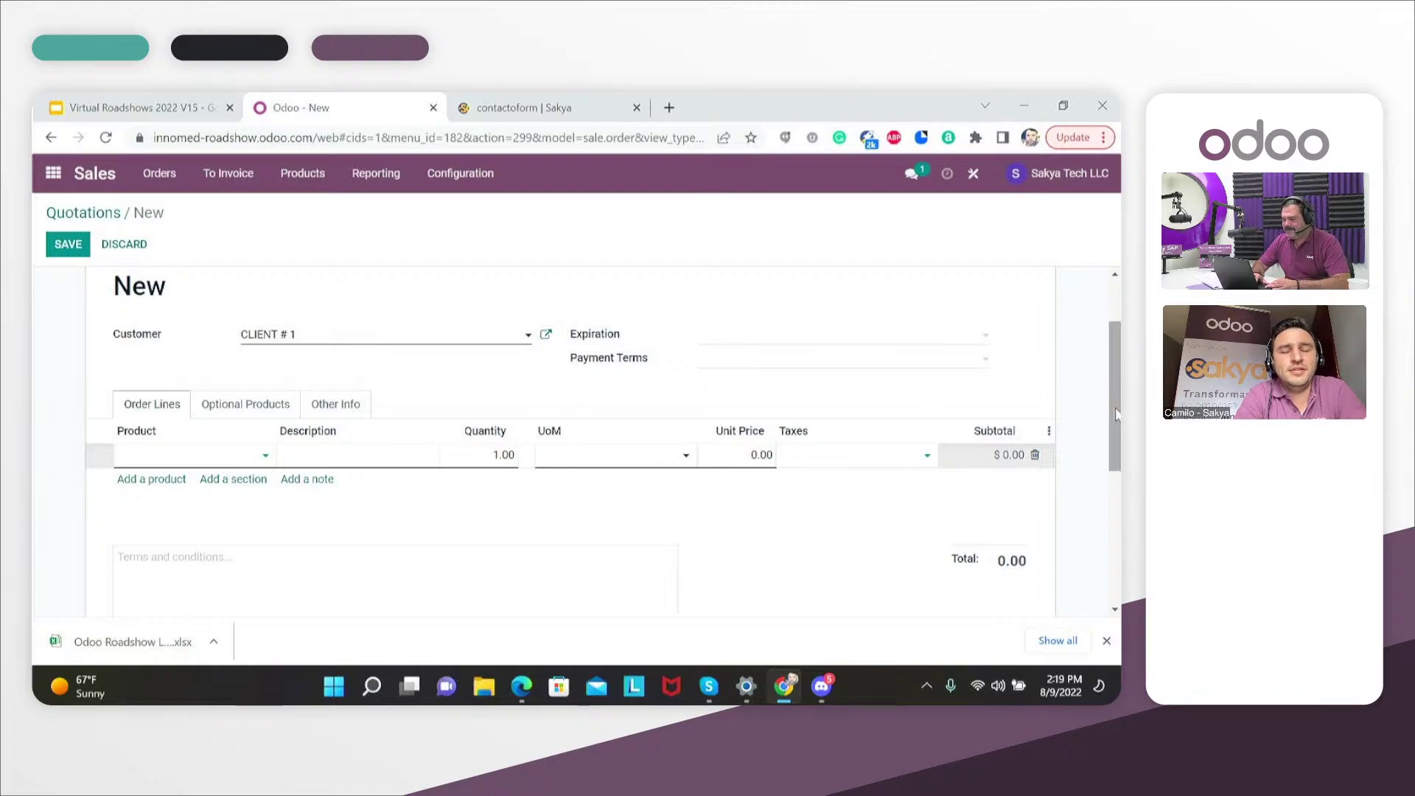
drag(1116, 415, 1114, 366)
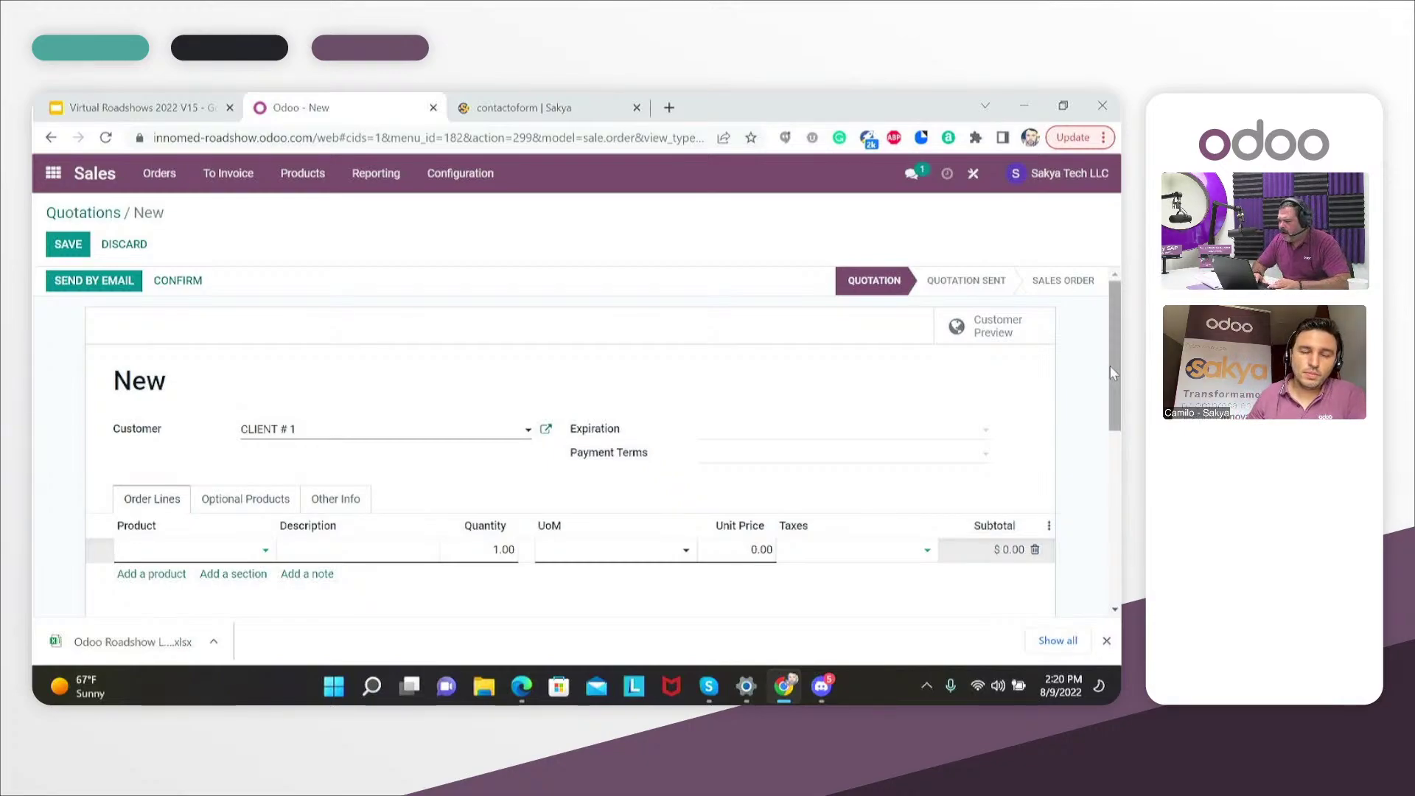
Set the quotation's expiration date to 08/20/2022
mouse_move(1111, 367)
mouse_down()
mouse_move(1112, 409)
mouse_move(1112, 387)
mouse_up()
click(975, 387)
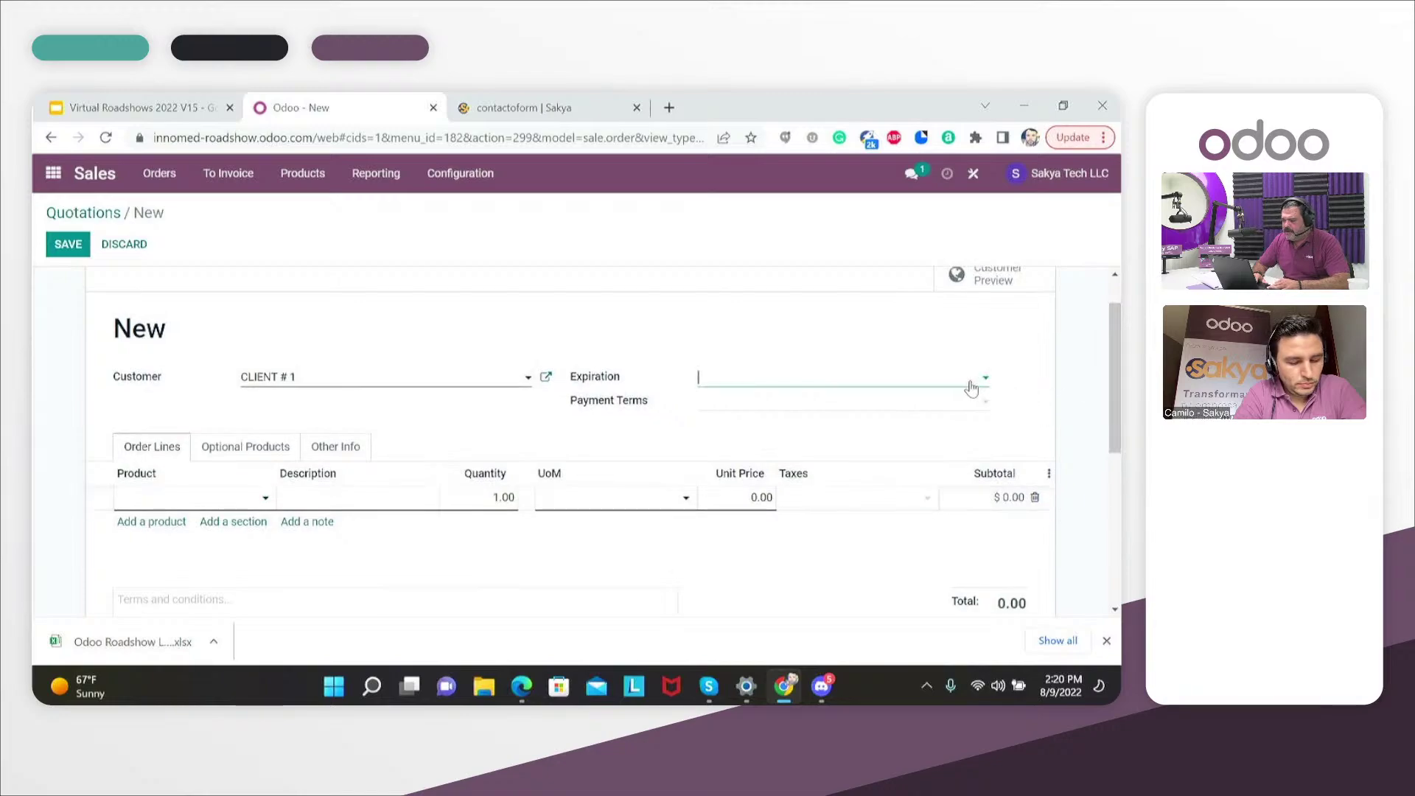
click(930, 385)
click(911, 384)
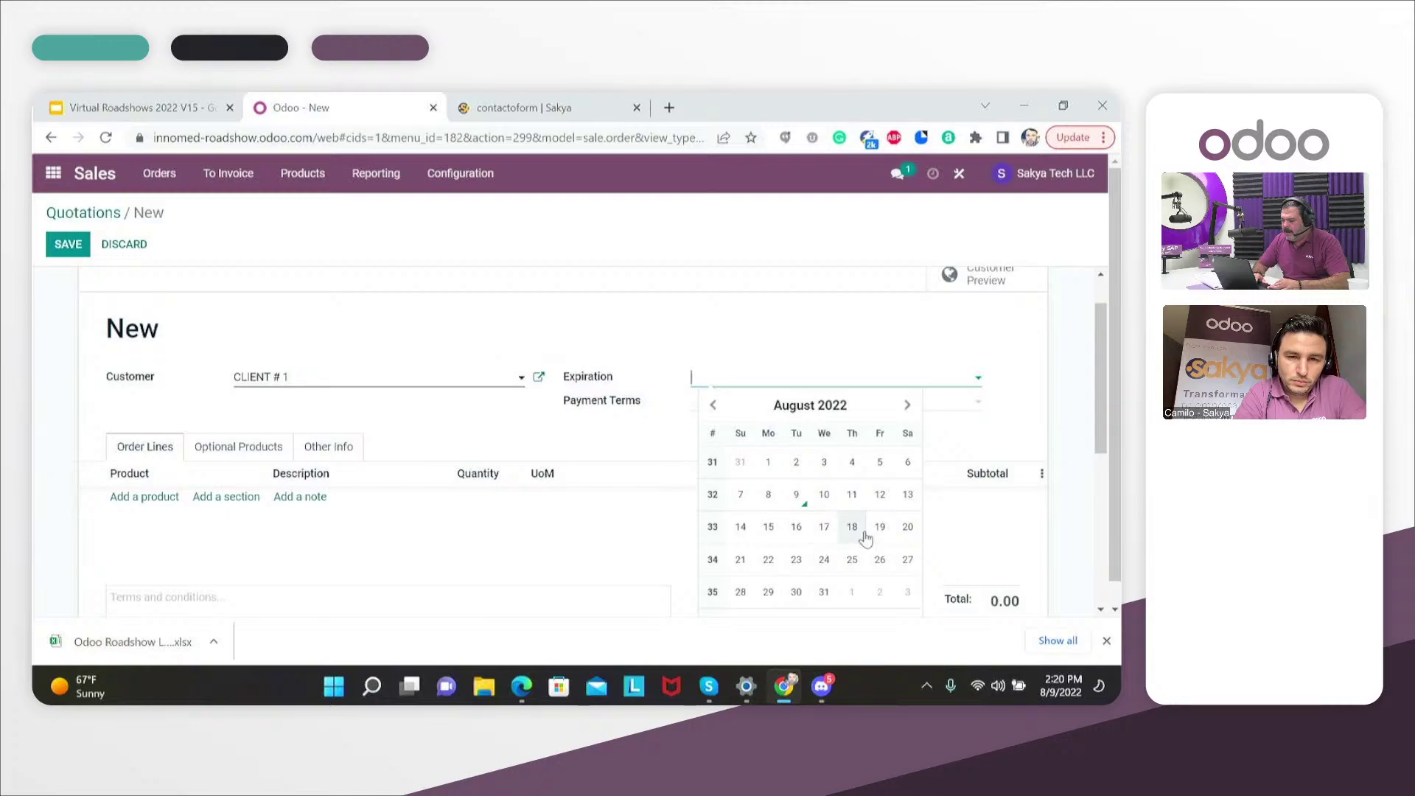
click(907, 527)
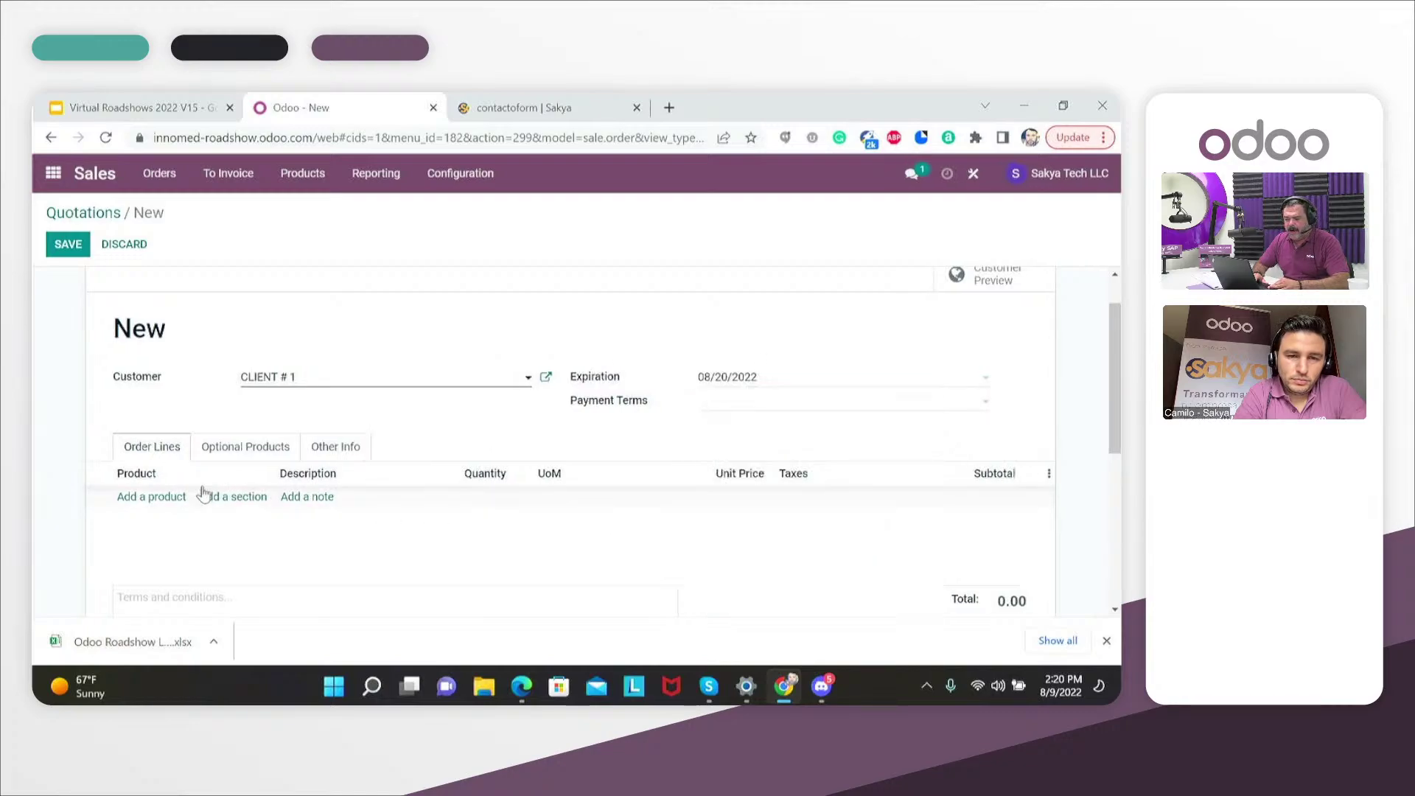
Add the [ARIX 2.5] Radius Compression Plate as an order line and save the quotation
click(152, 498)
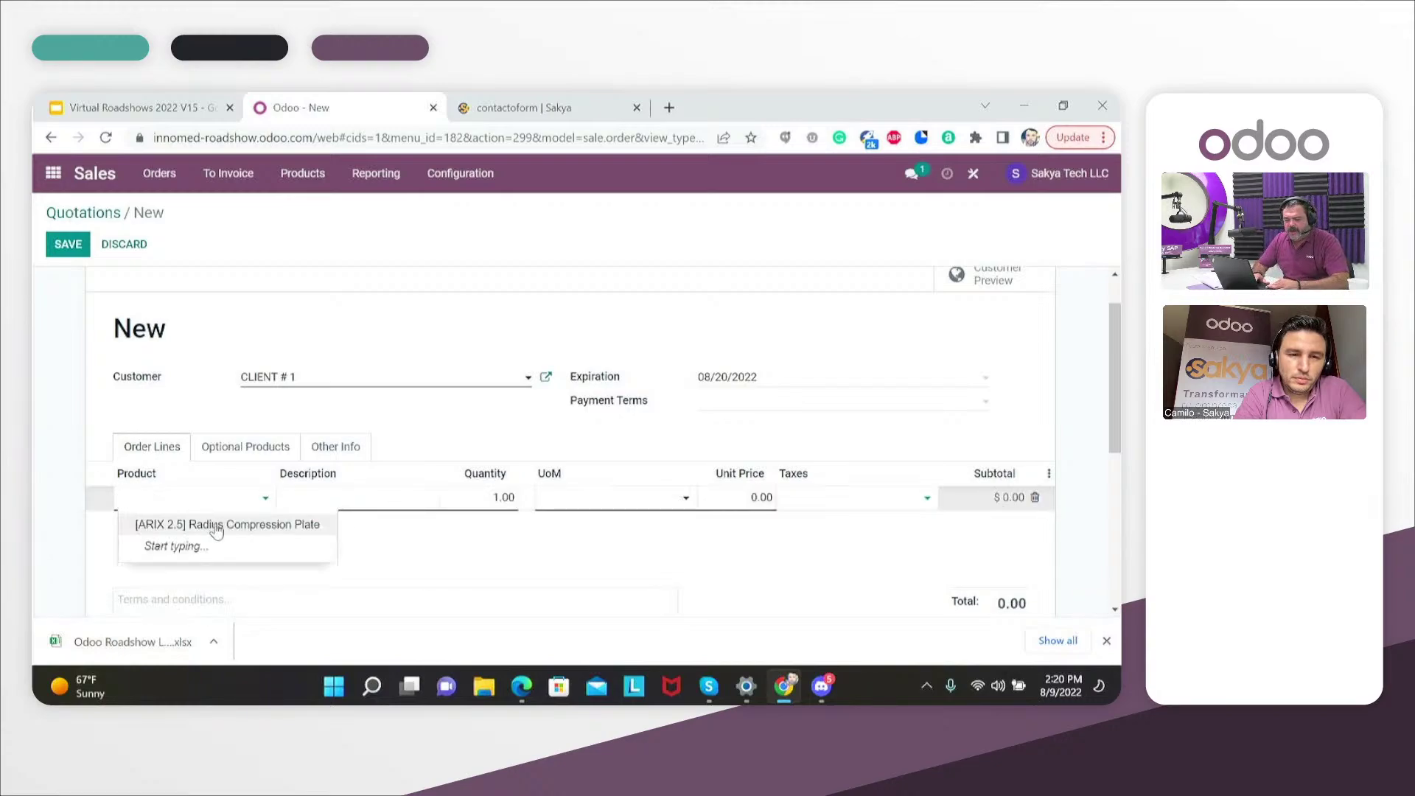
click(216, 525)
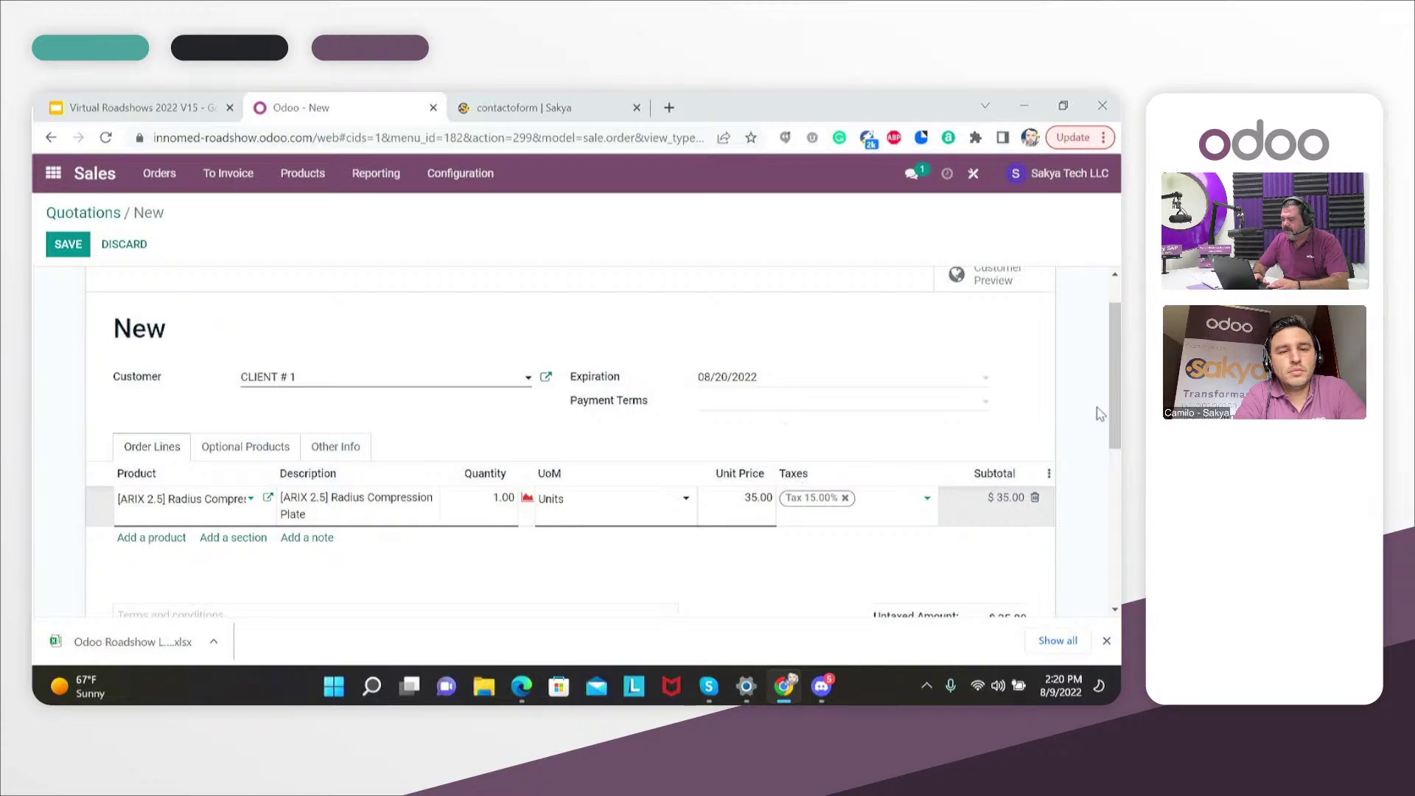
scroll(1091, 420, down, 1)
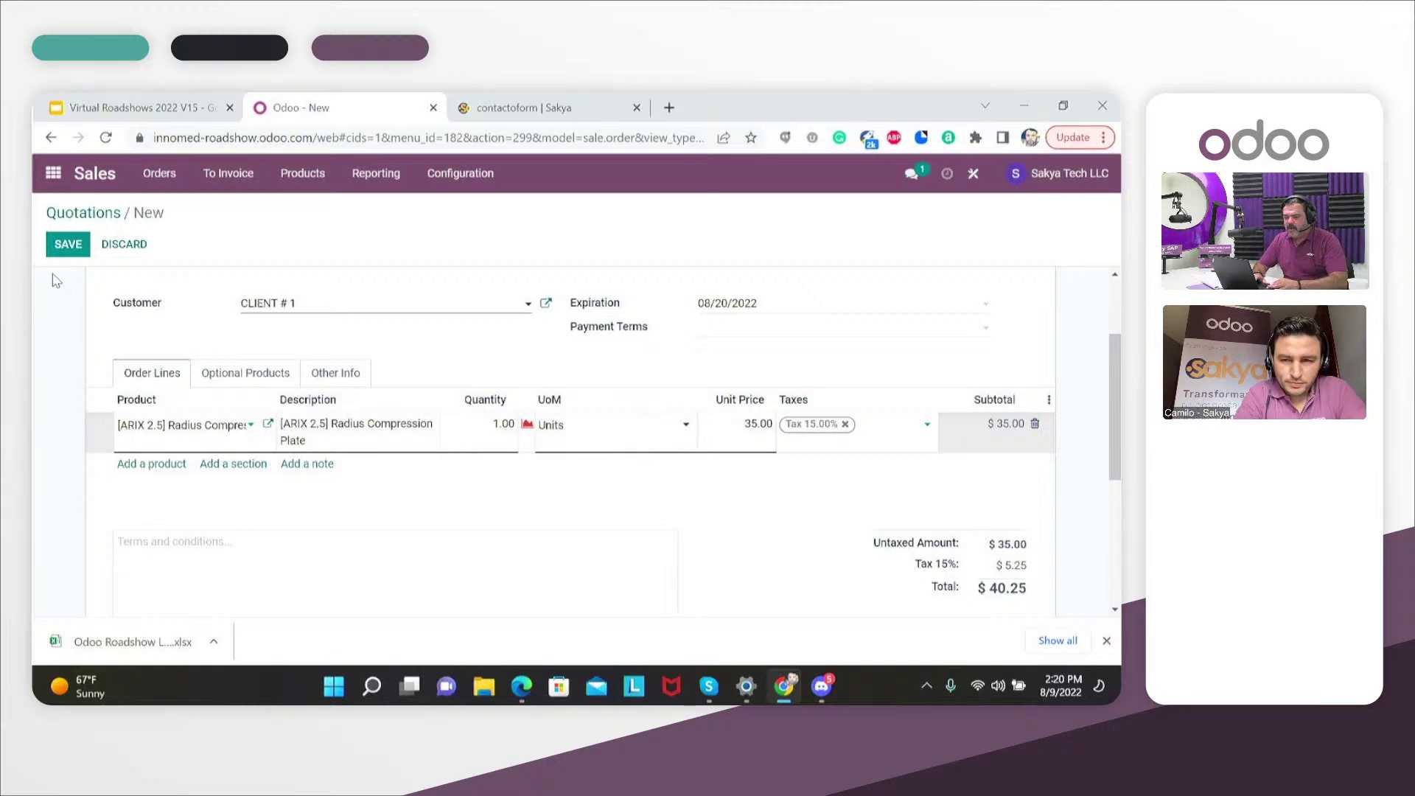
click(66, 249)
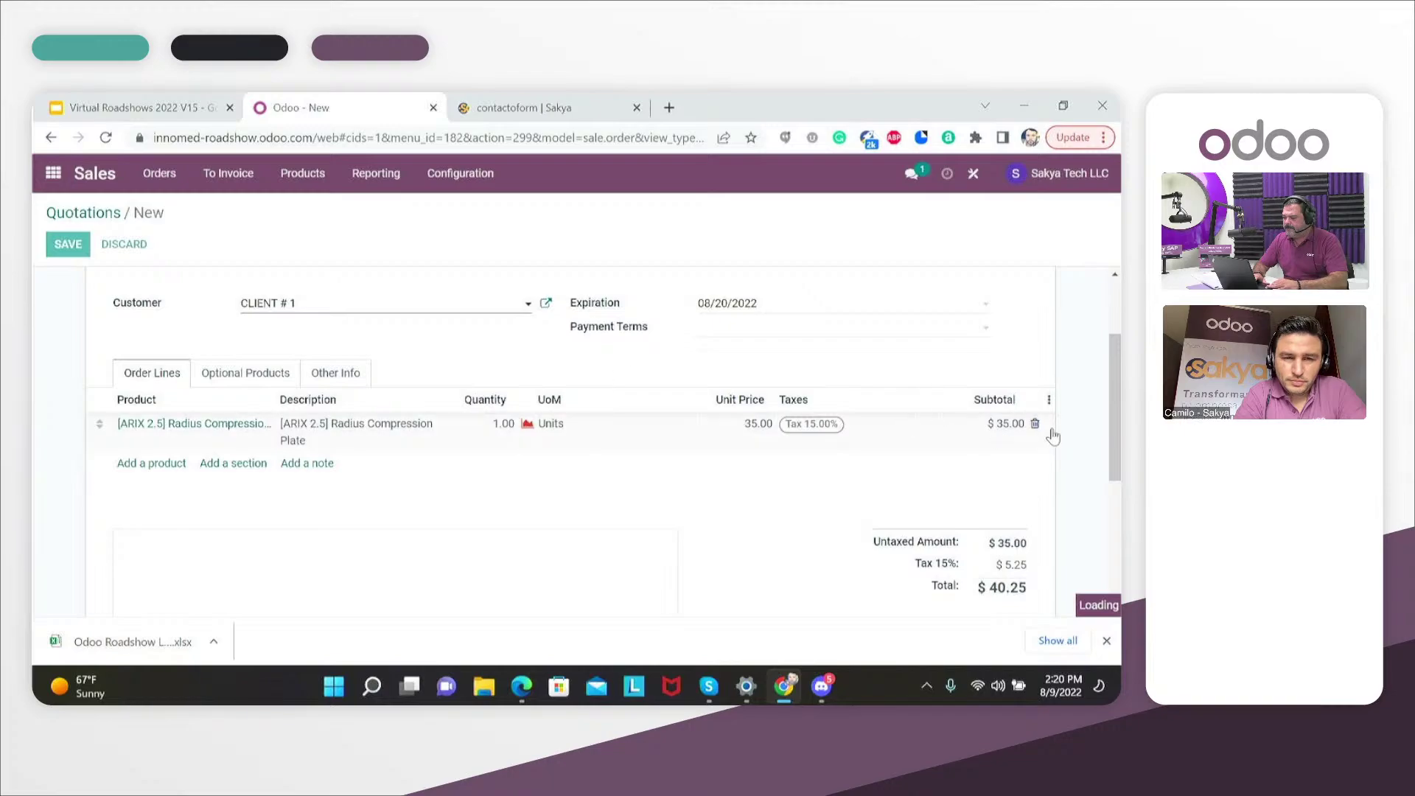
Send the saved quotation with its PDF attachment to CLIENT # 1 by email
mouse_move(1114, 443)
mouse_down()
mouse_move(1111, 478)
mouse_move(1115, 423)
mouse_up()
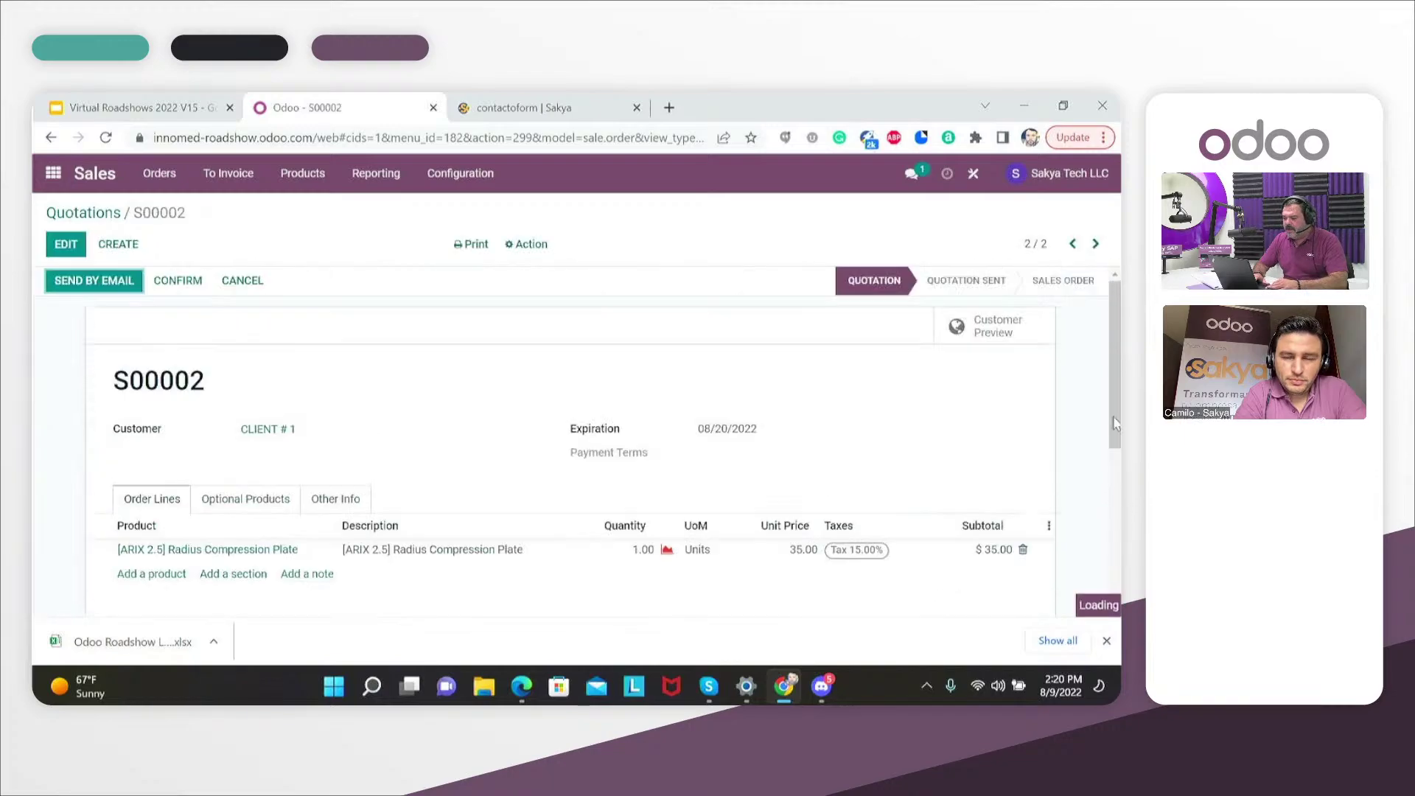
click(120, 284)
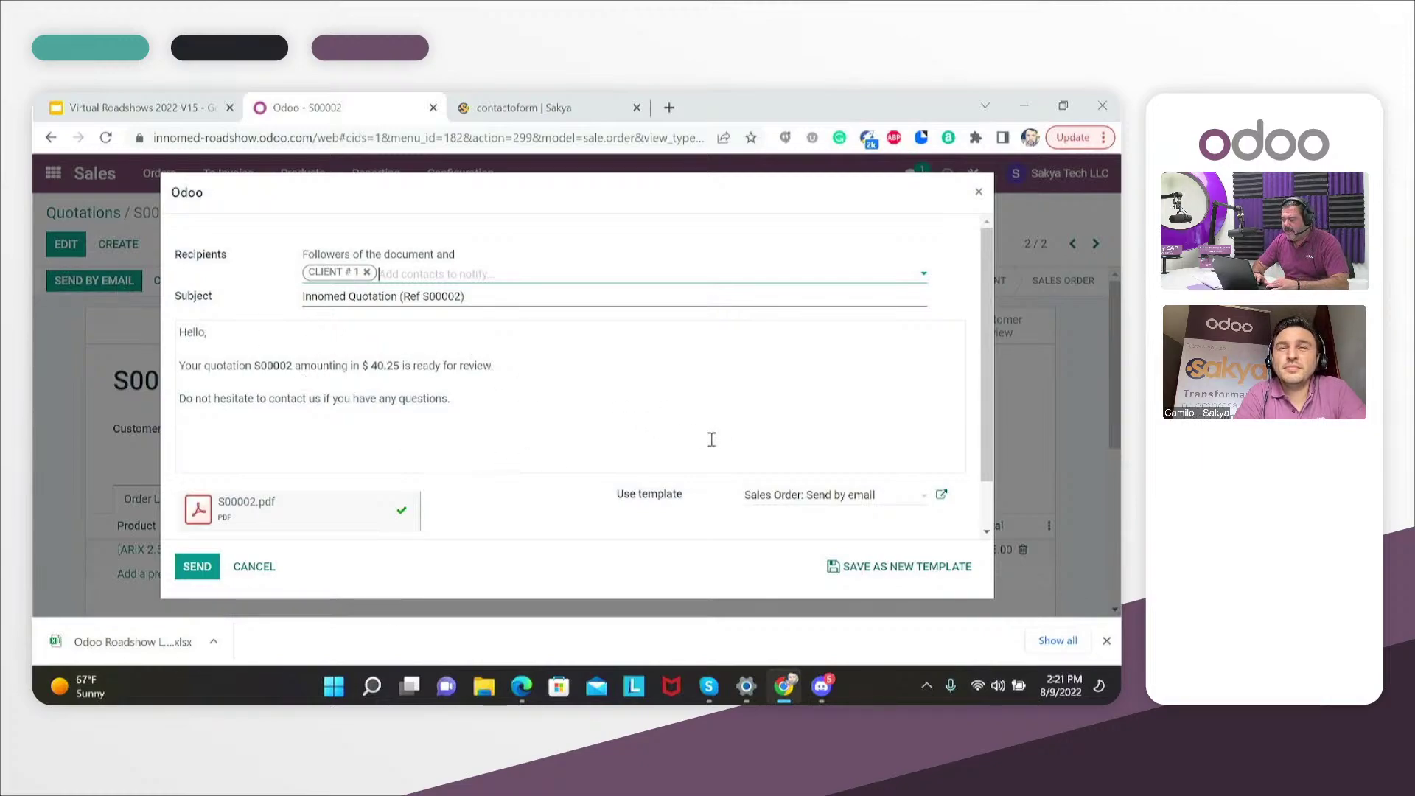
drag(986, 435, 986, 466)
click(197, 566)
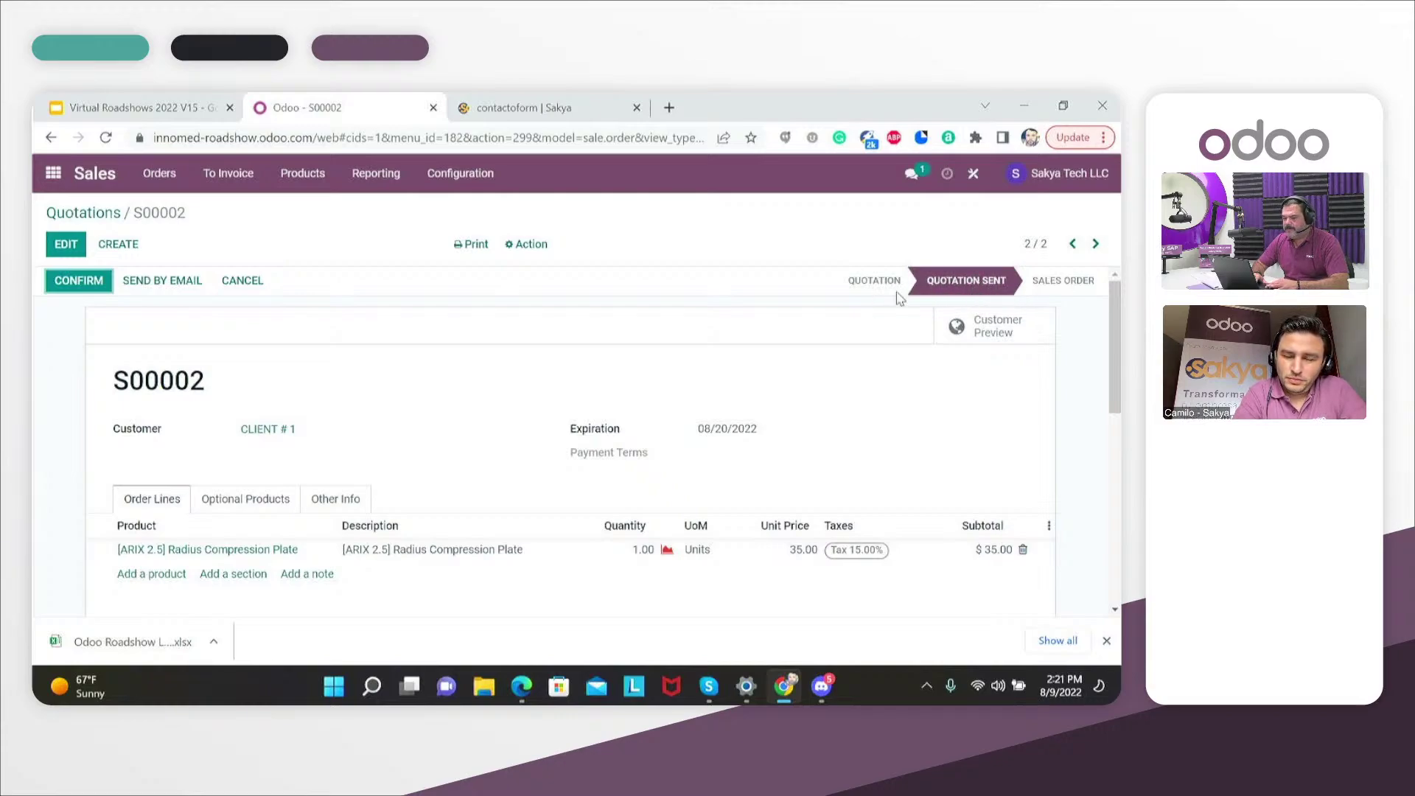
Confirm the quotation as a sales order and check the product availability on its delivery order
click(79, 284)
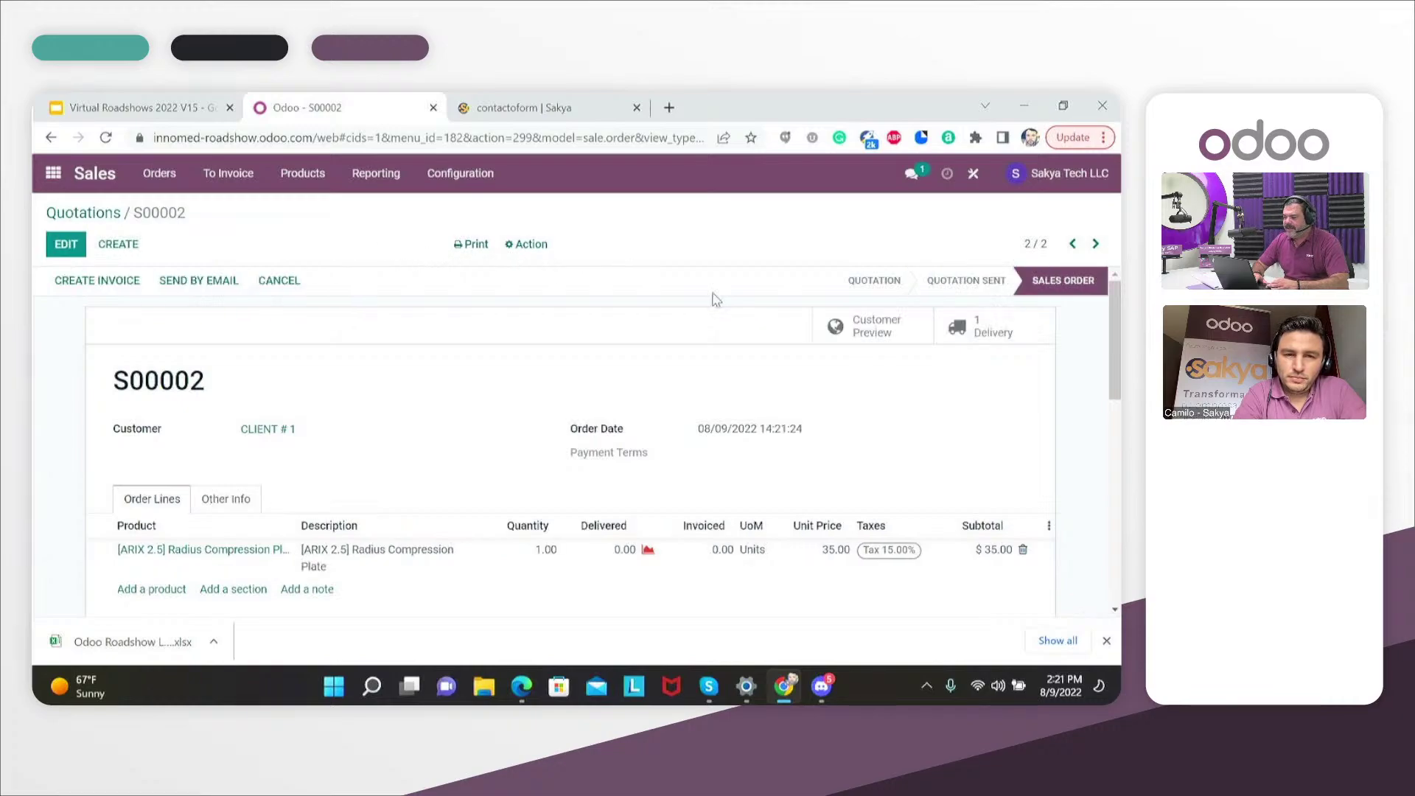
click(974, 329)
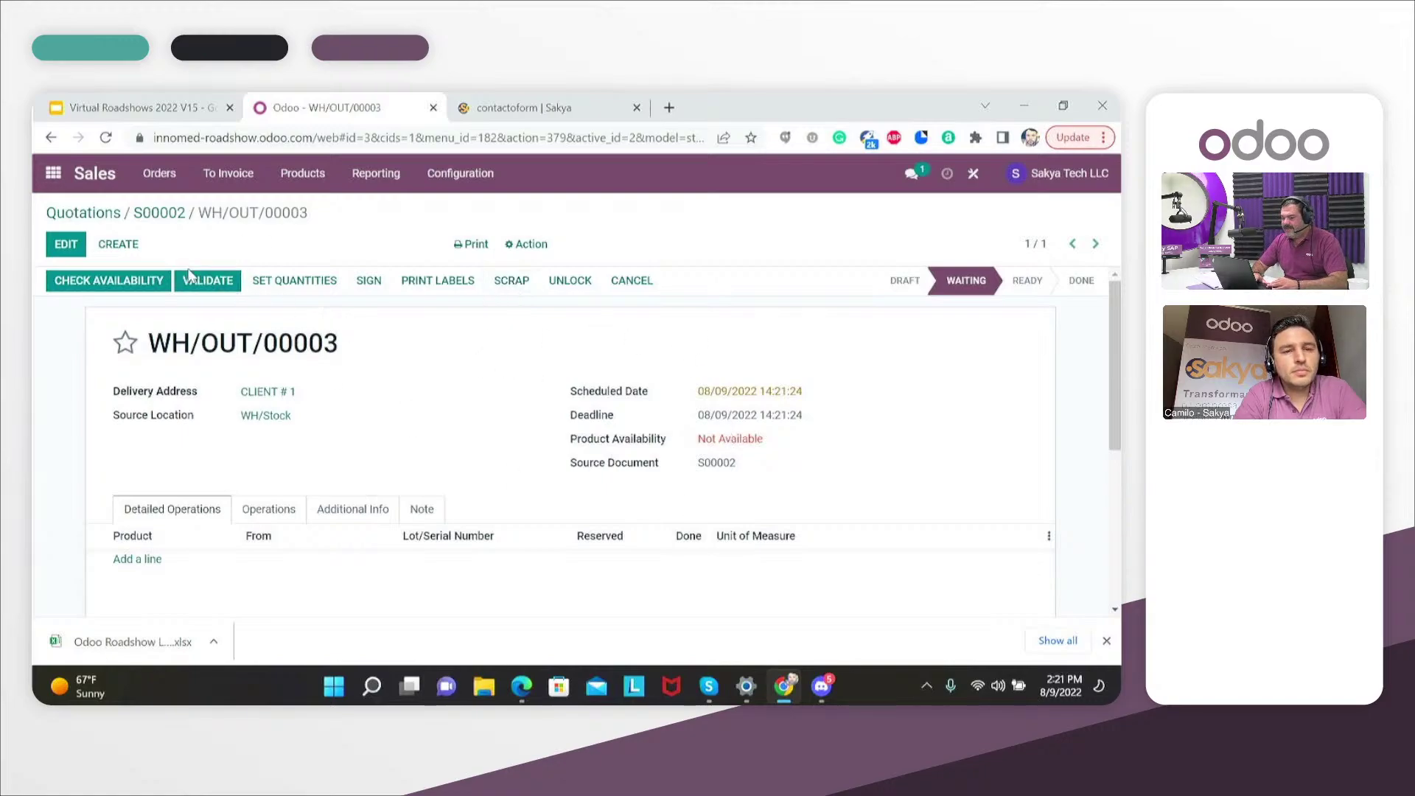
click(160, 219)
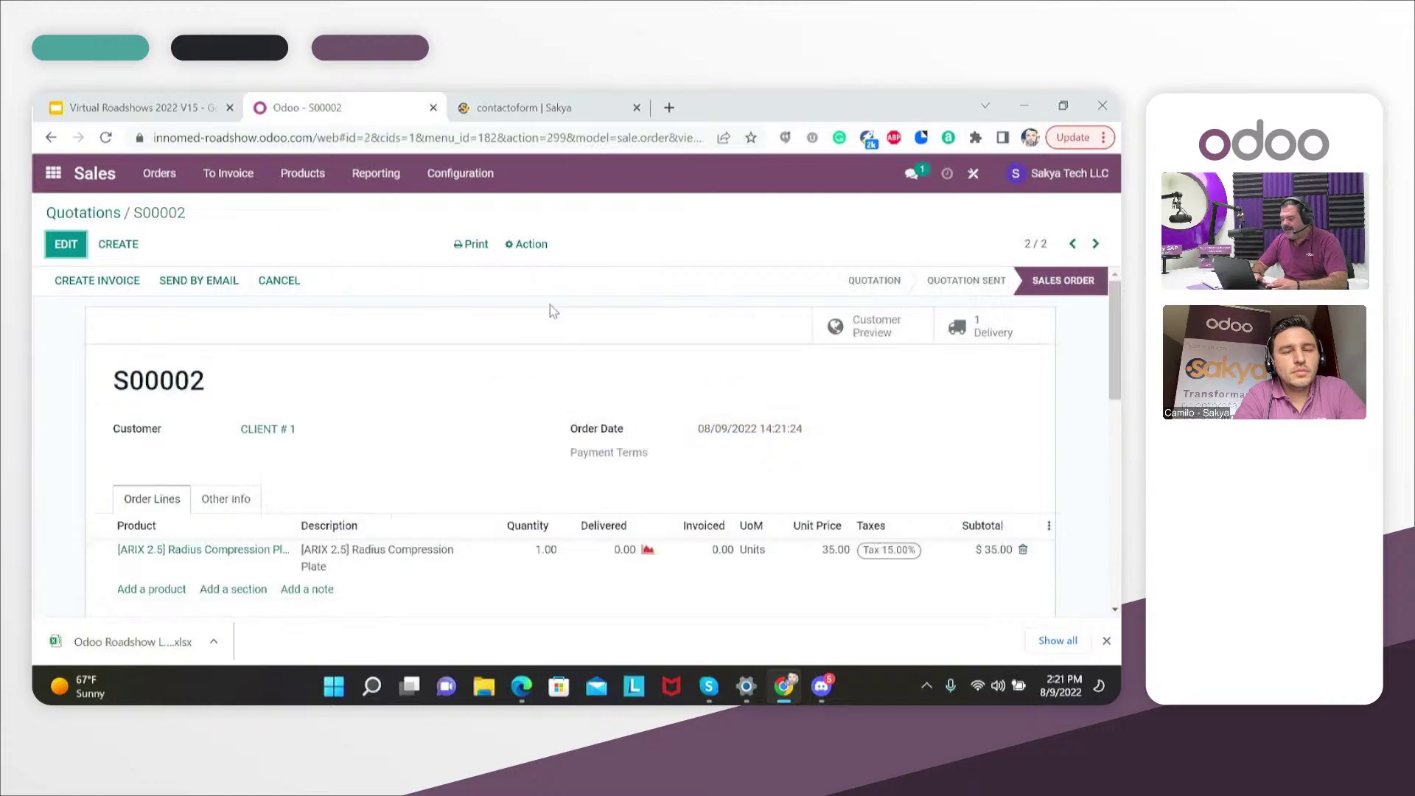
Place a one-time replenishment order for 10 units of the Radius Compression Plate in Inventory
click(53, 173)
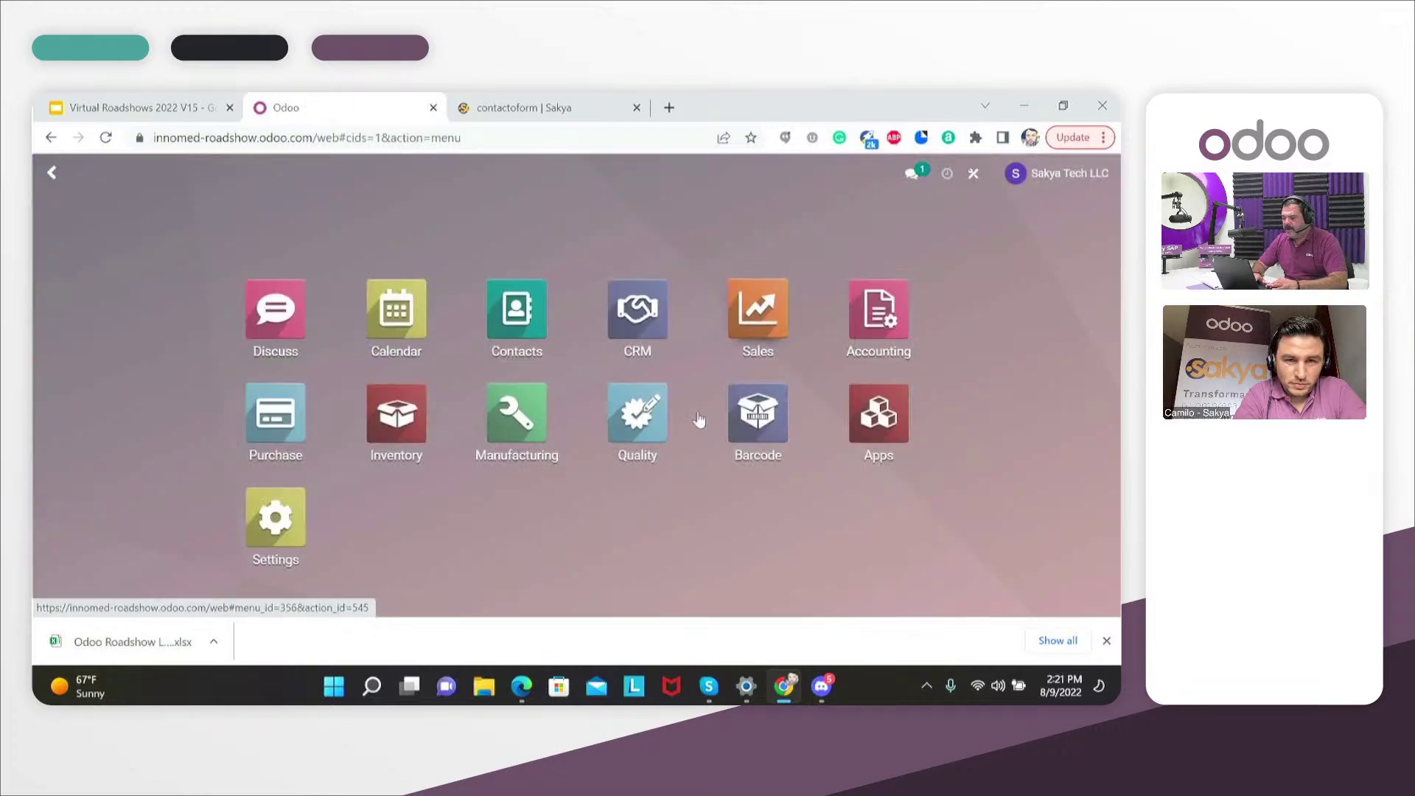
click(413, 425)
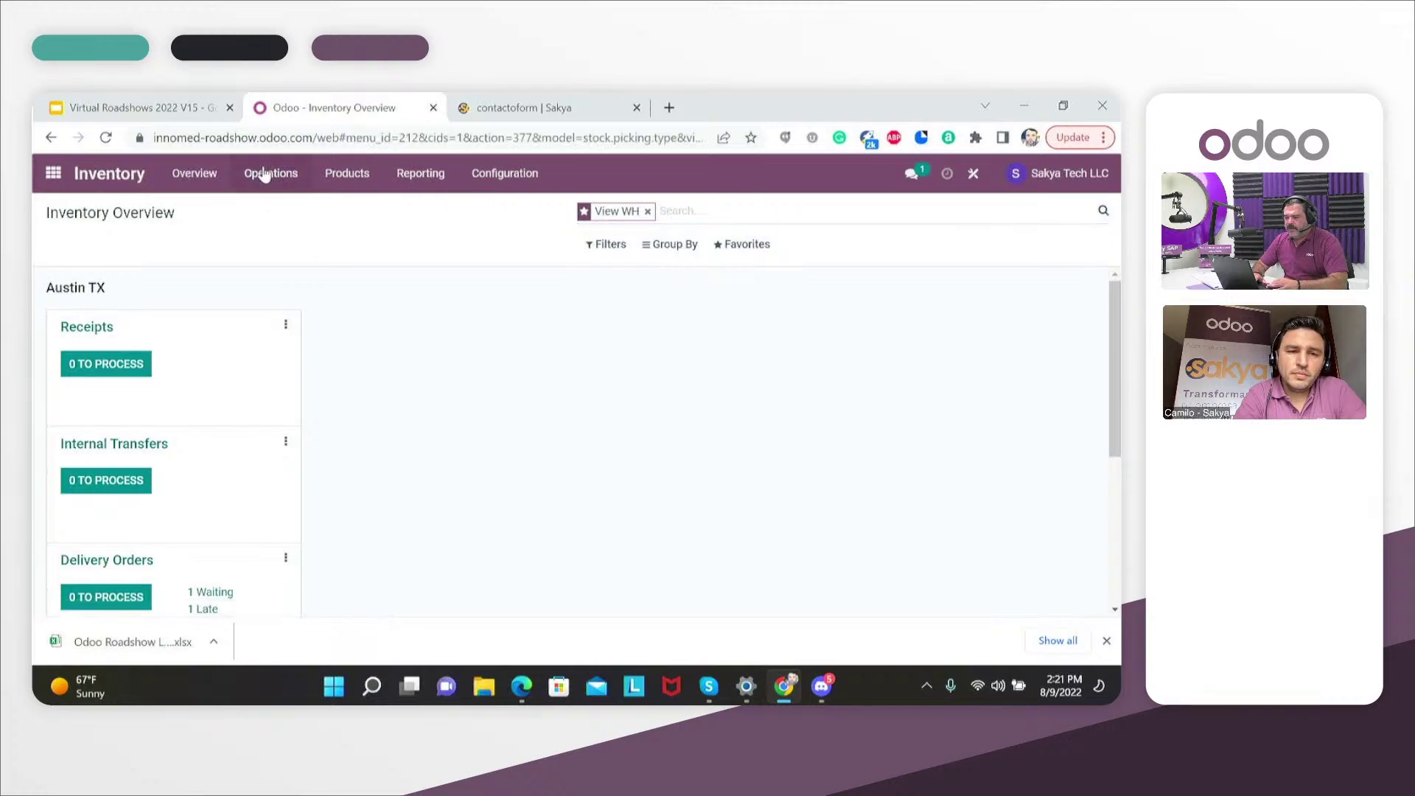
click(266, 174)
click(268, 228)
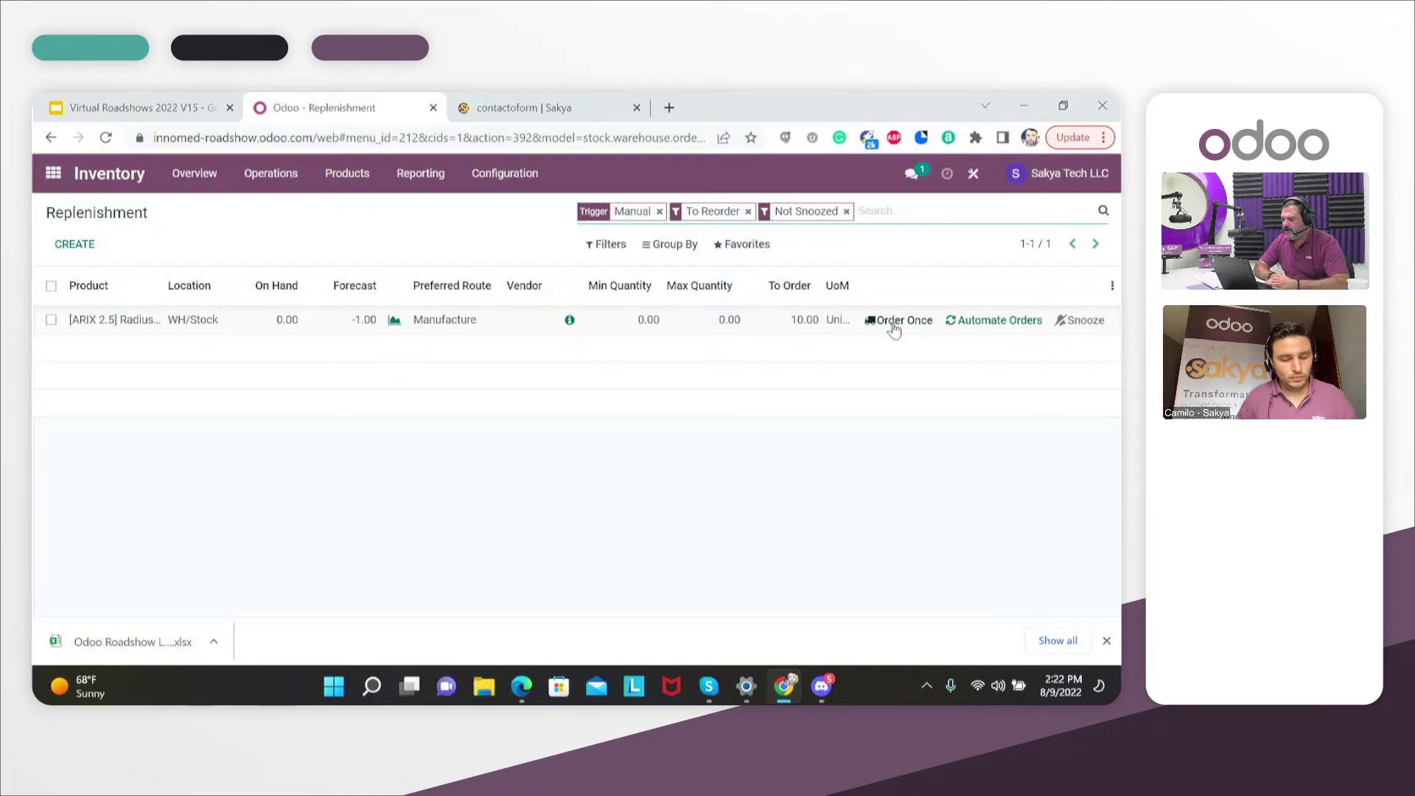
click(893, 325)
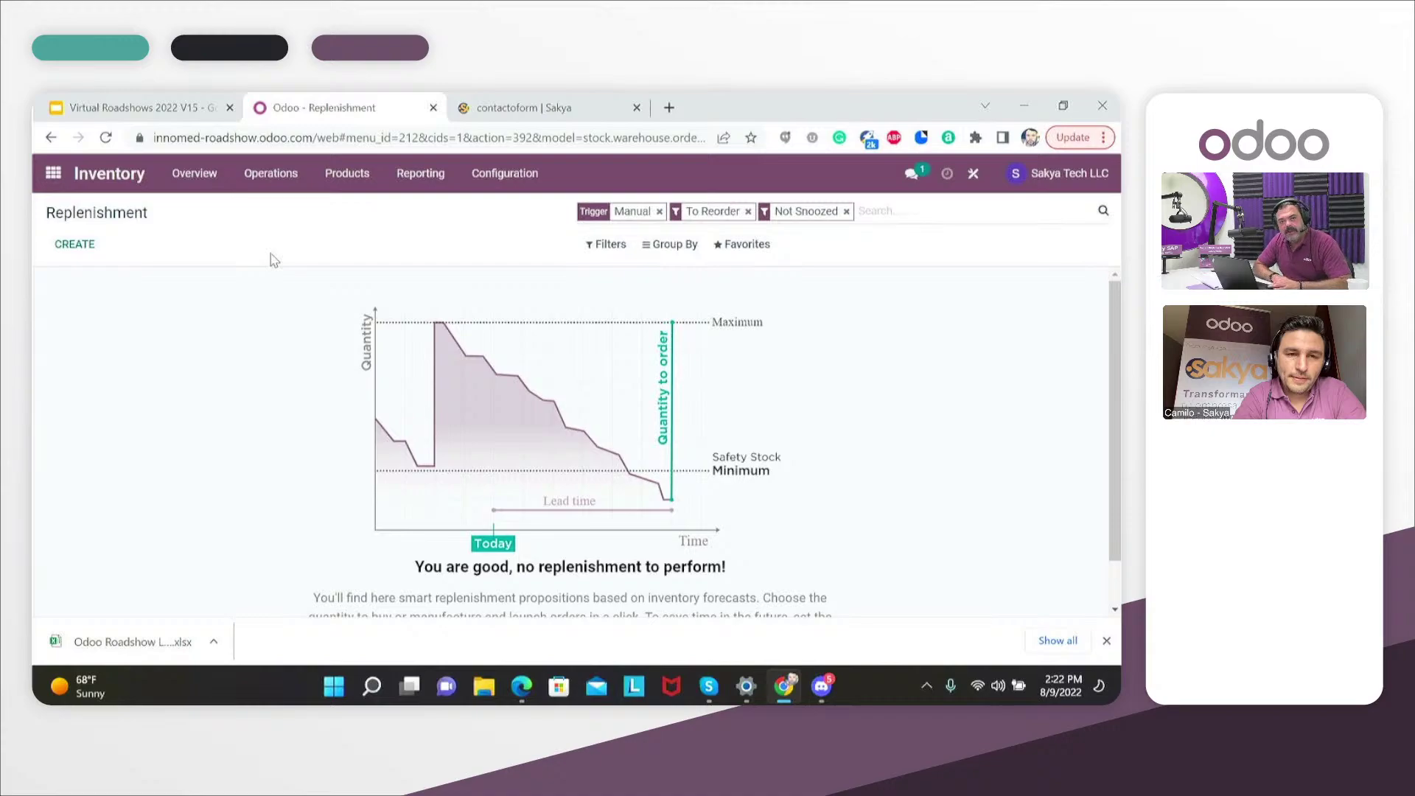
Open the manufacturing order for the Radius Compression Plate that comes from the replenishment report
click(53, 177)
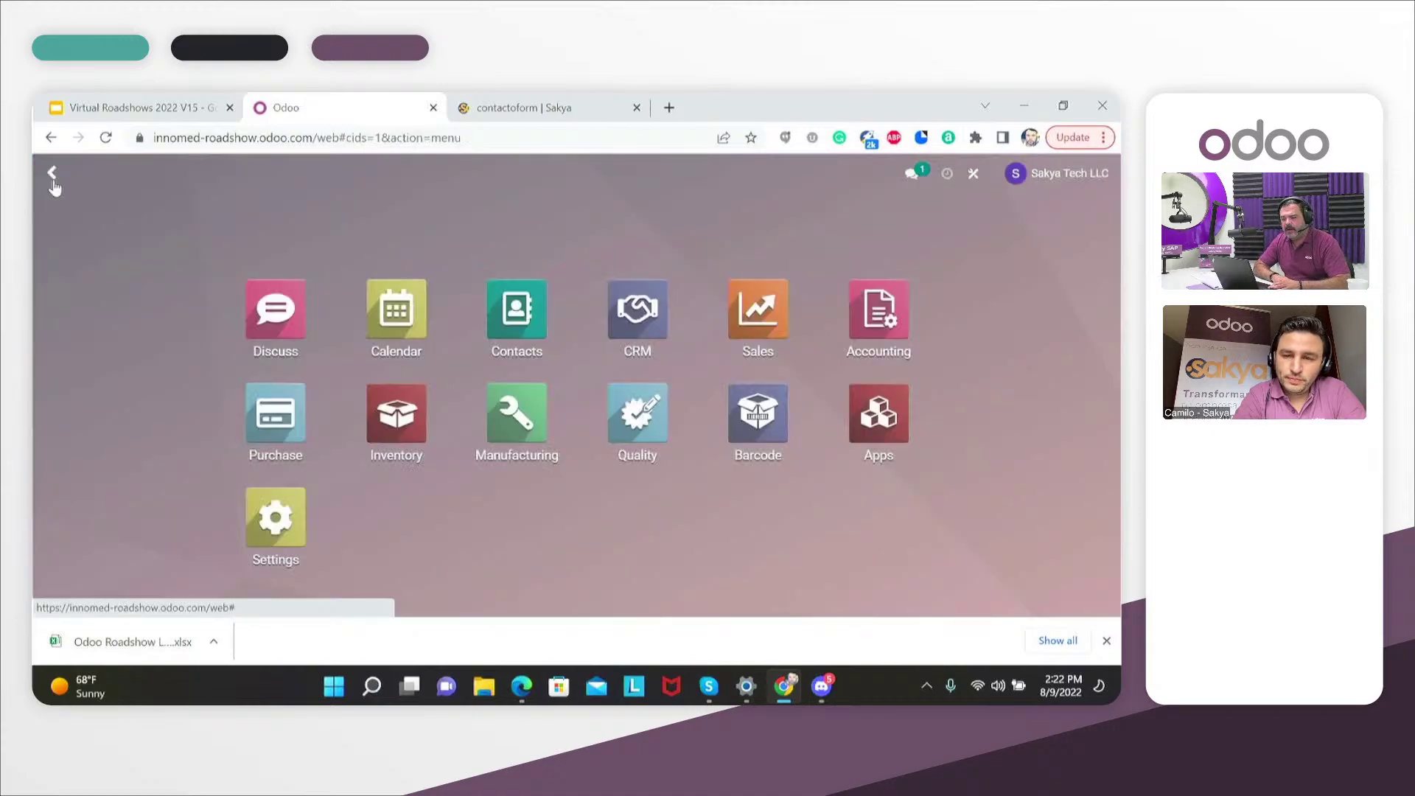
click(507, 404)
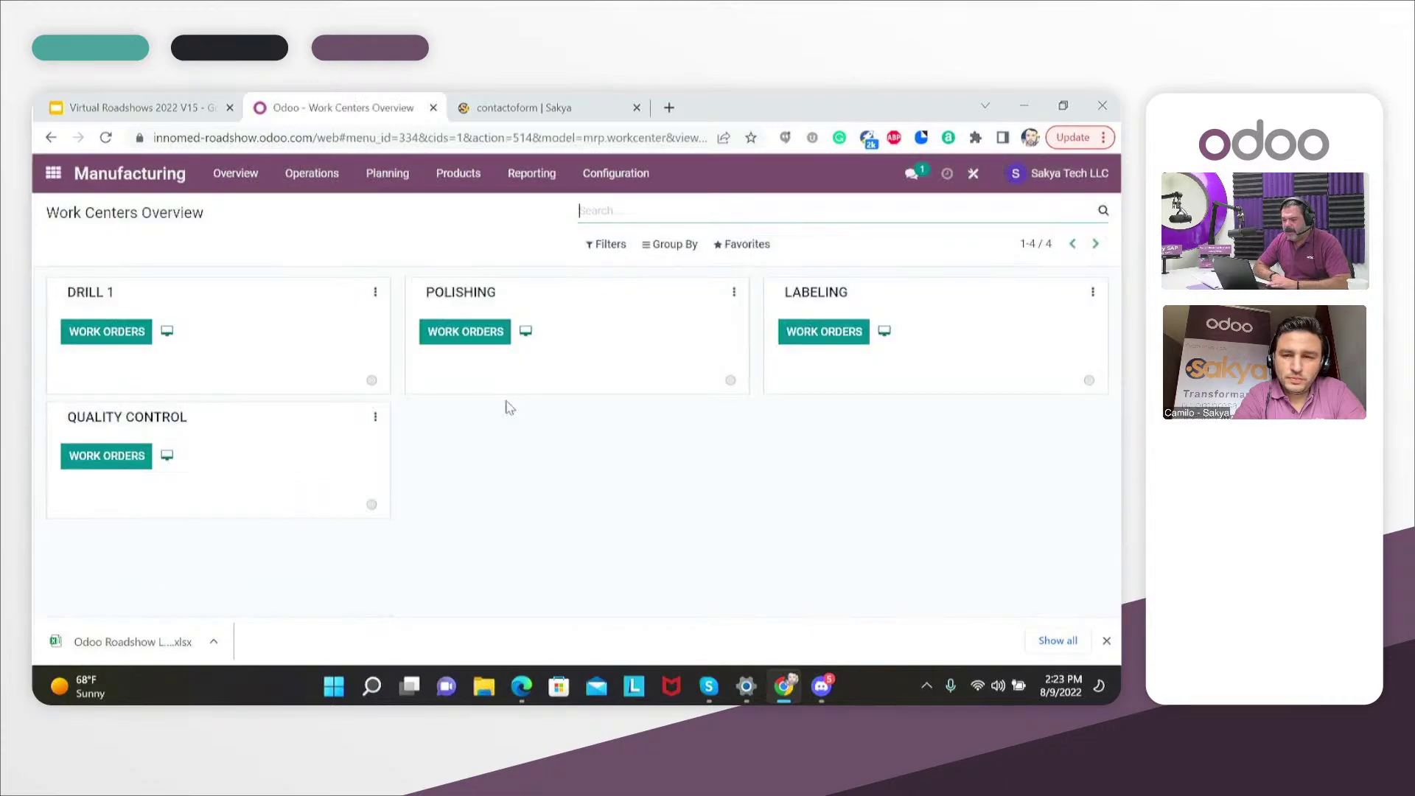
click(308, 176)
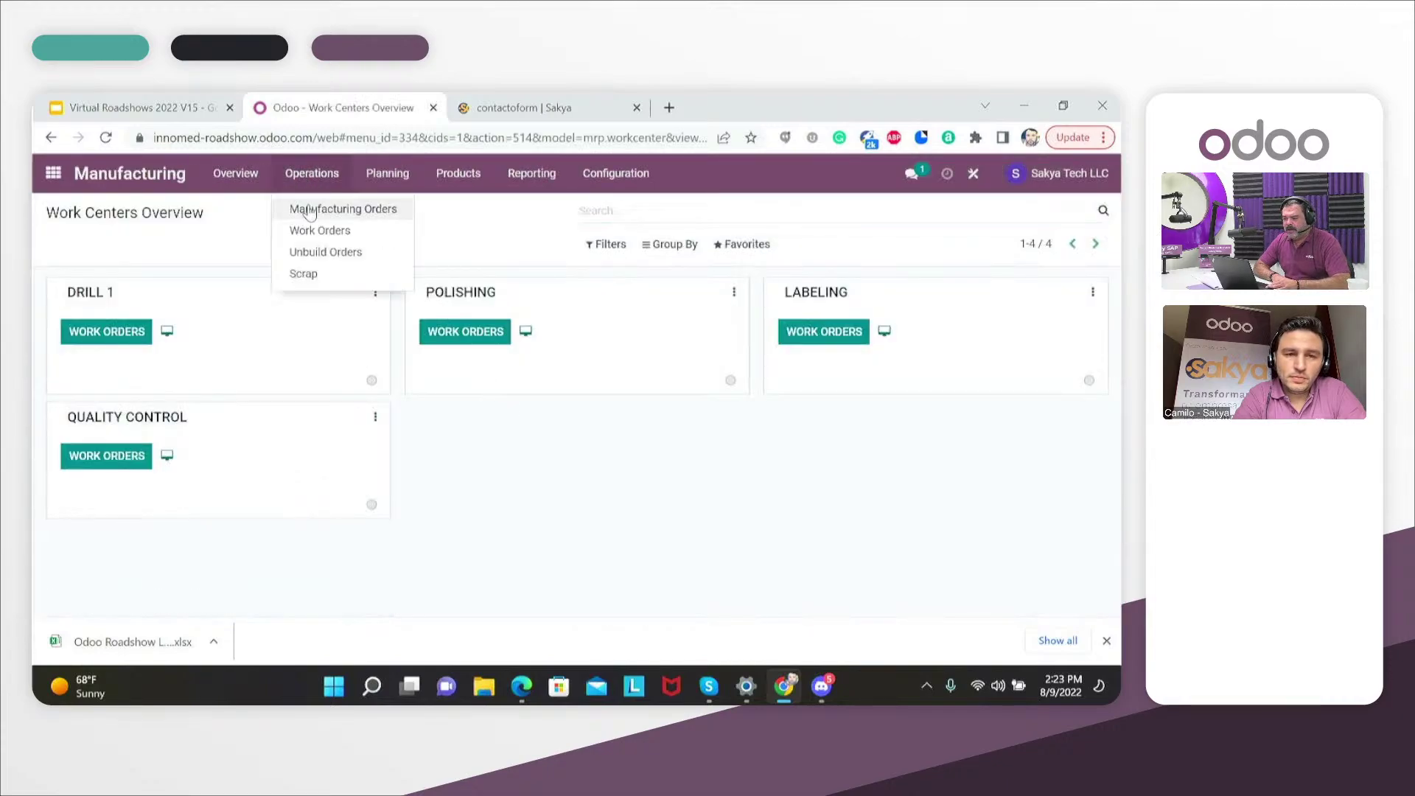
click(309, 210)
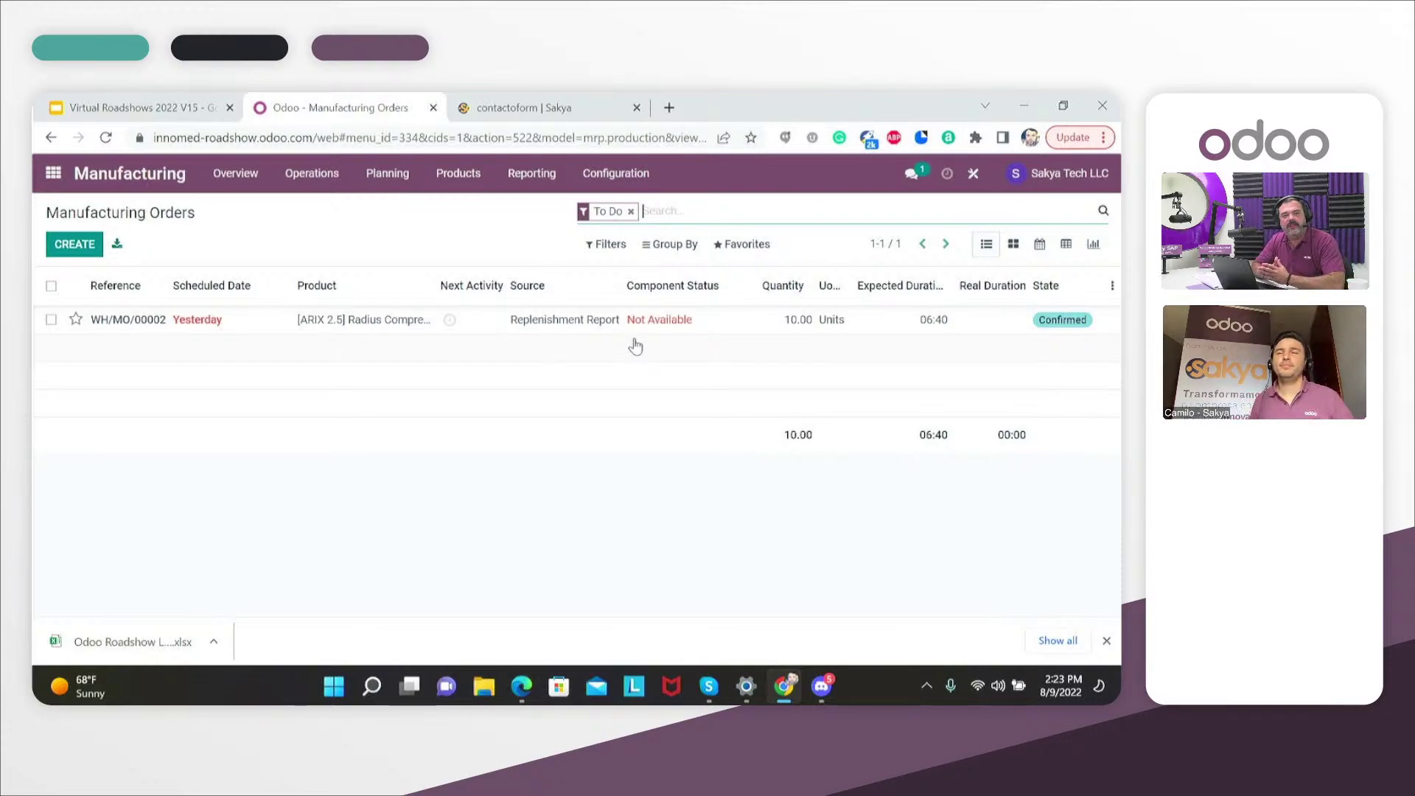
click(571, 323)
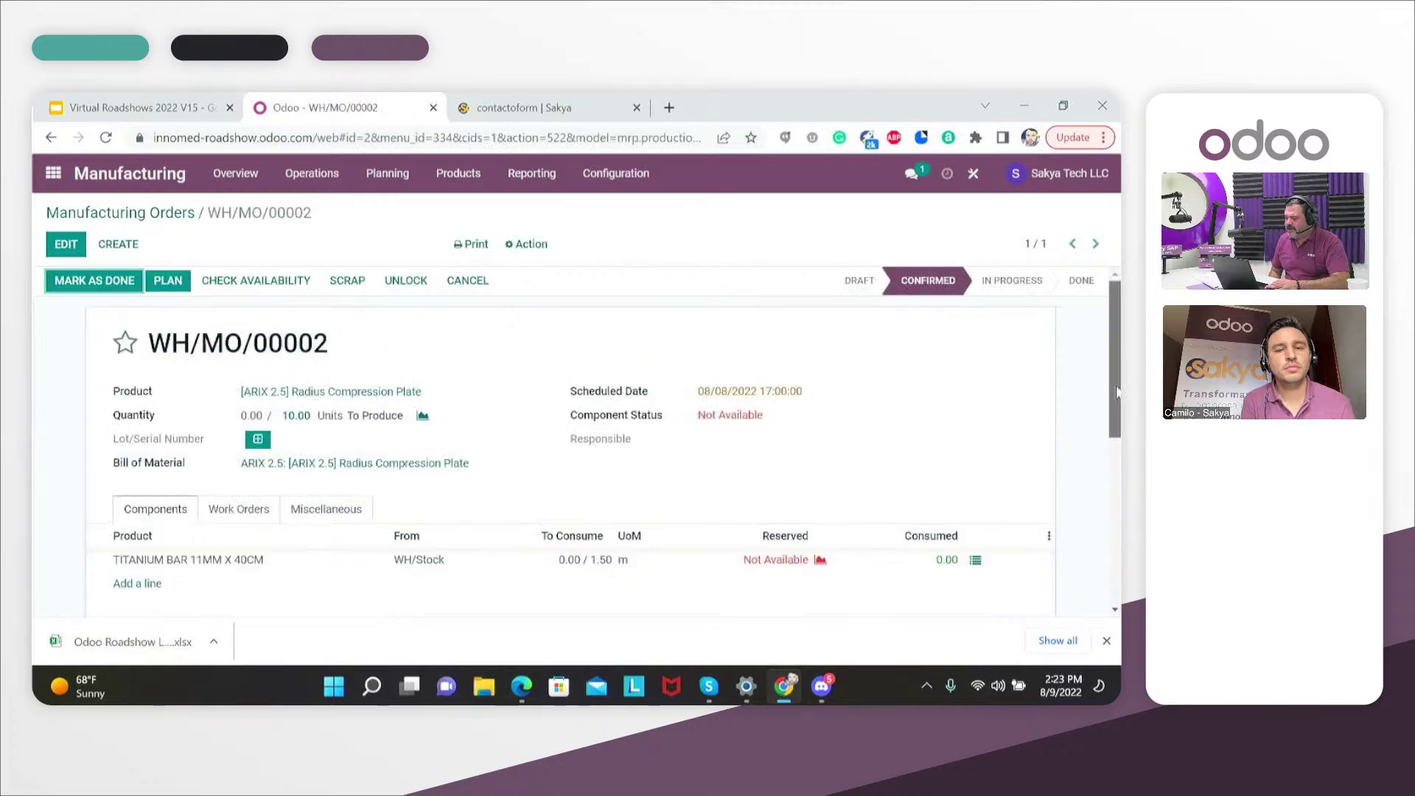
Examine the manufacturing order's components and work orders, including the forecasted report for the TITANIUM BAR 11MM X 40CM
drag(1113, 395, 1115, 443)
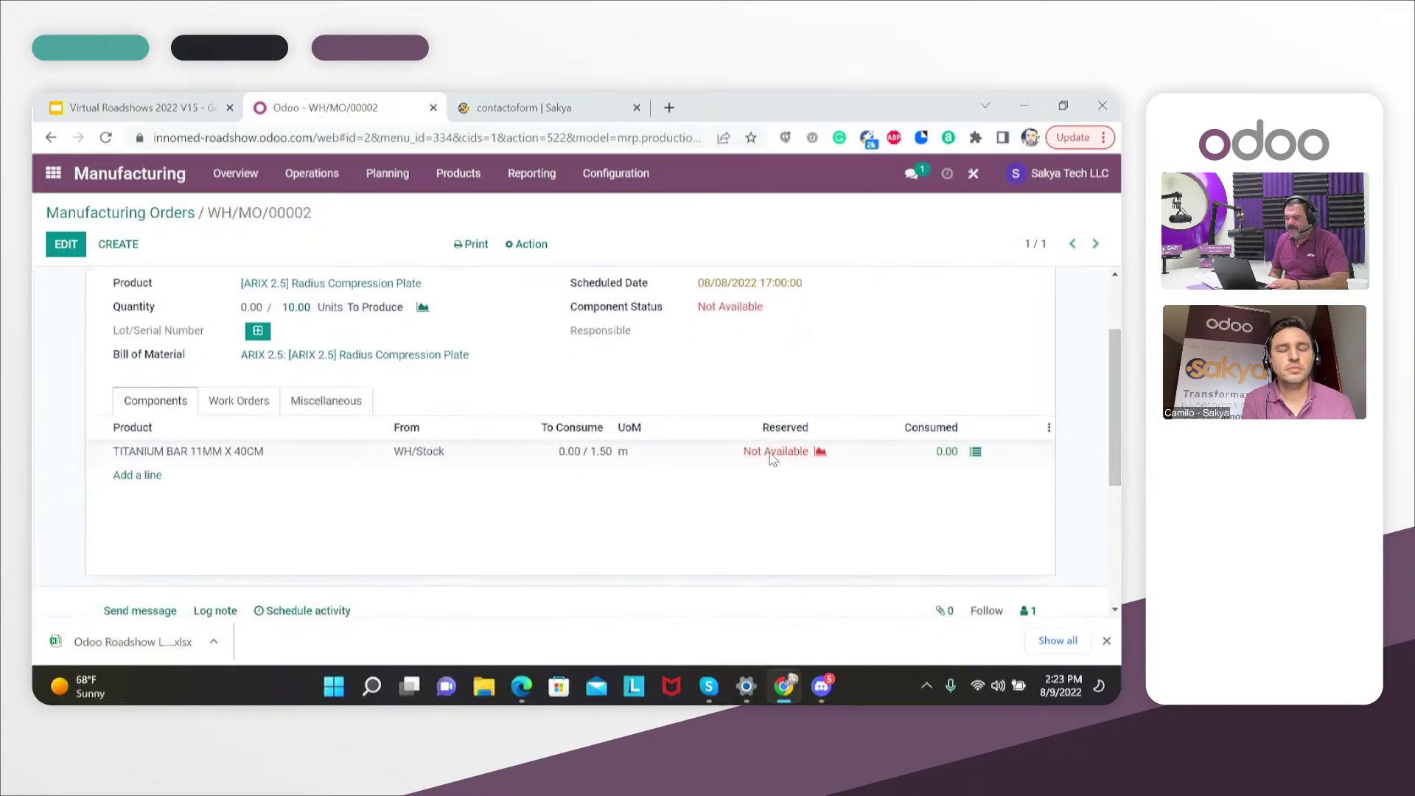
click(235, 407)
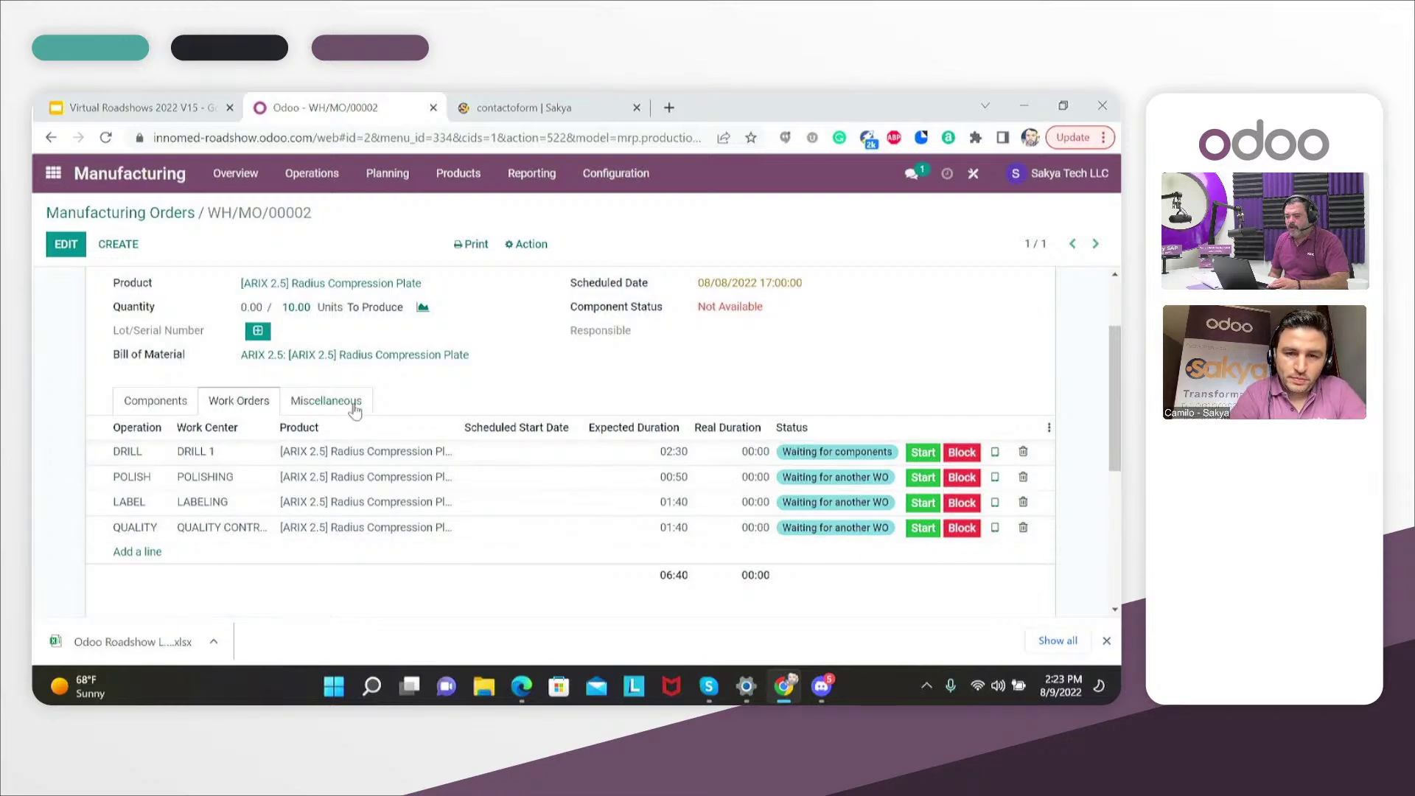
click(132, 410)
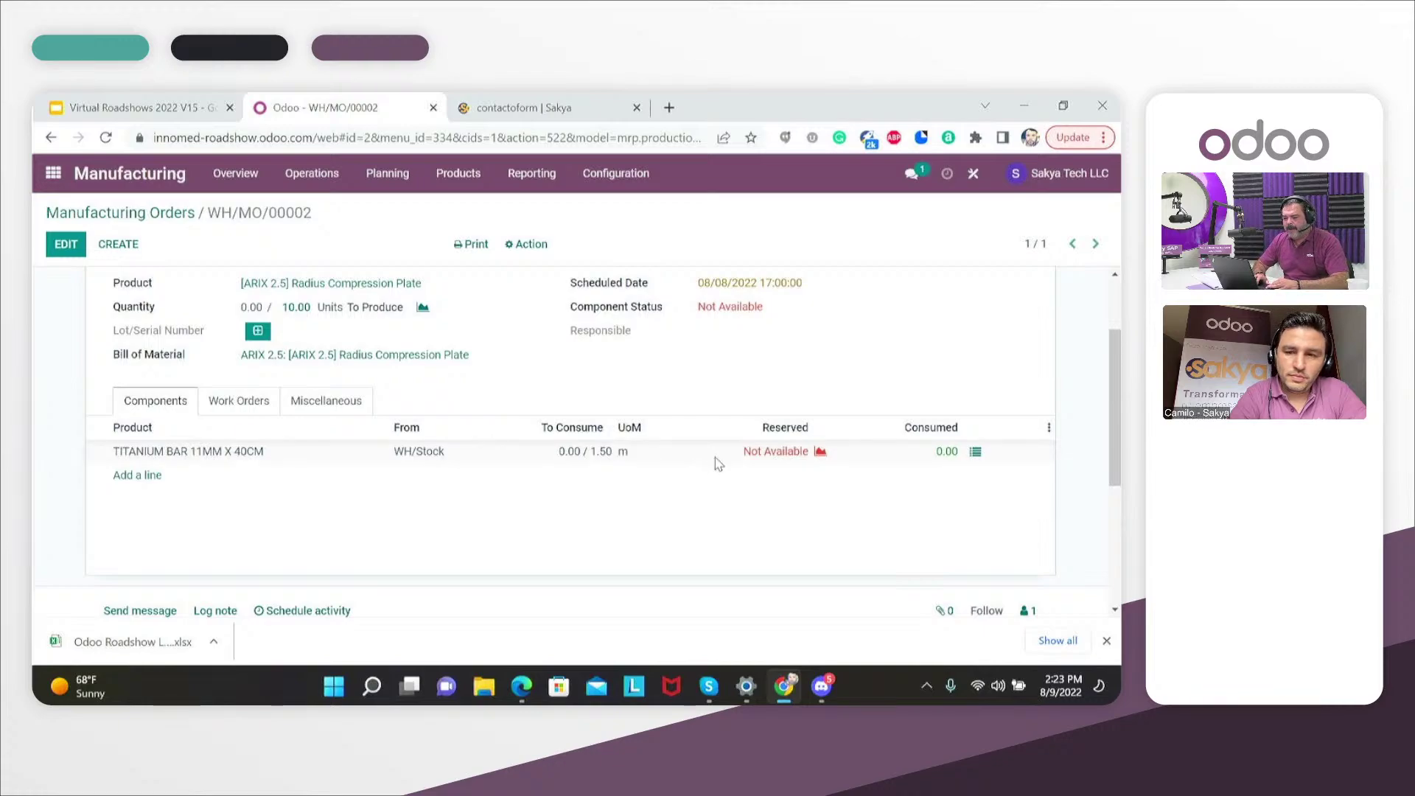
click(820, 452)
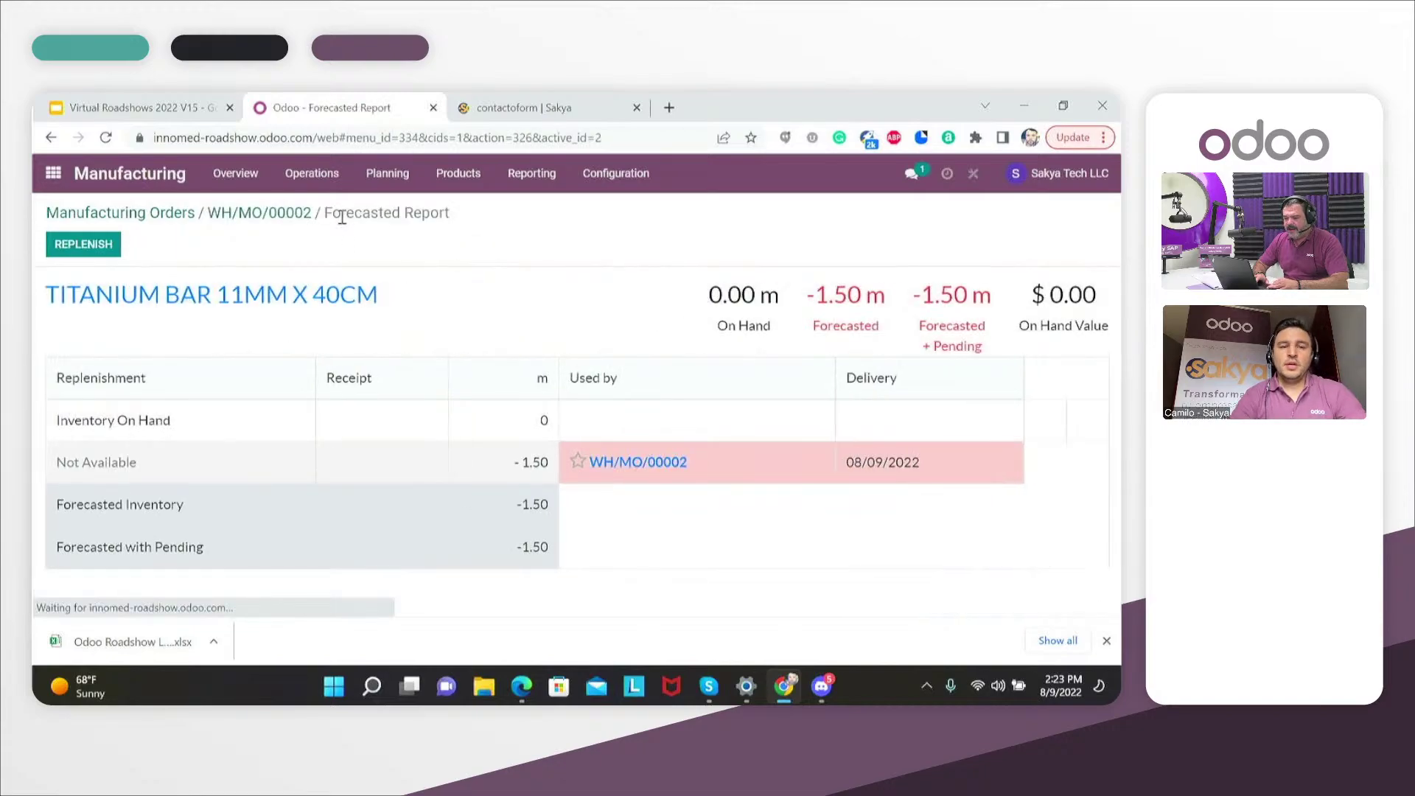
mouse_move(1116, 408)
mouse_down()
mouse_move(1106, 537)
mouse_move(1103, 402)
mouse_up()
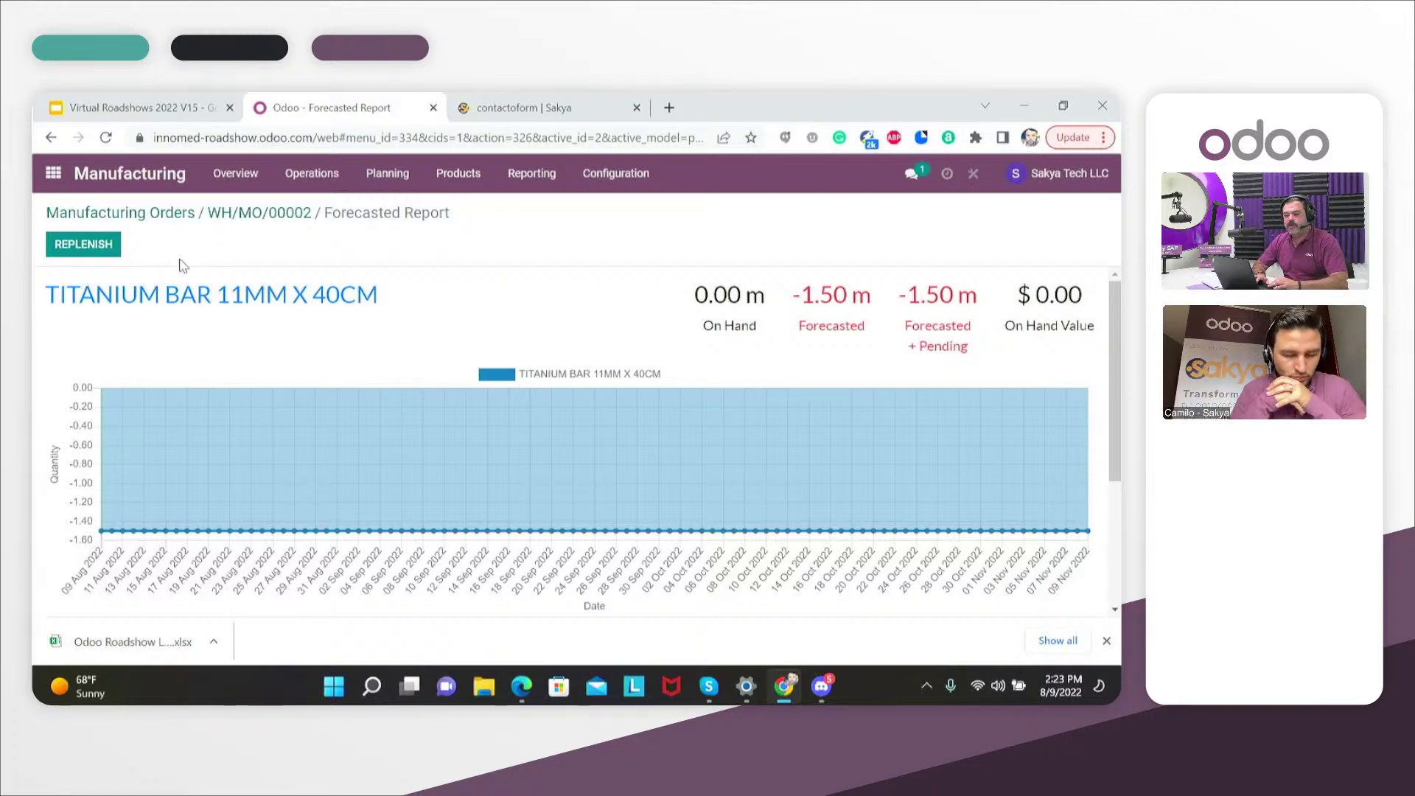
Switch to the Purchase application and create a new request for quotation for the vendor PROVIDER #1
click(53, 174)
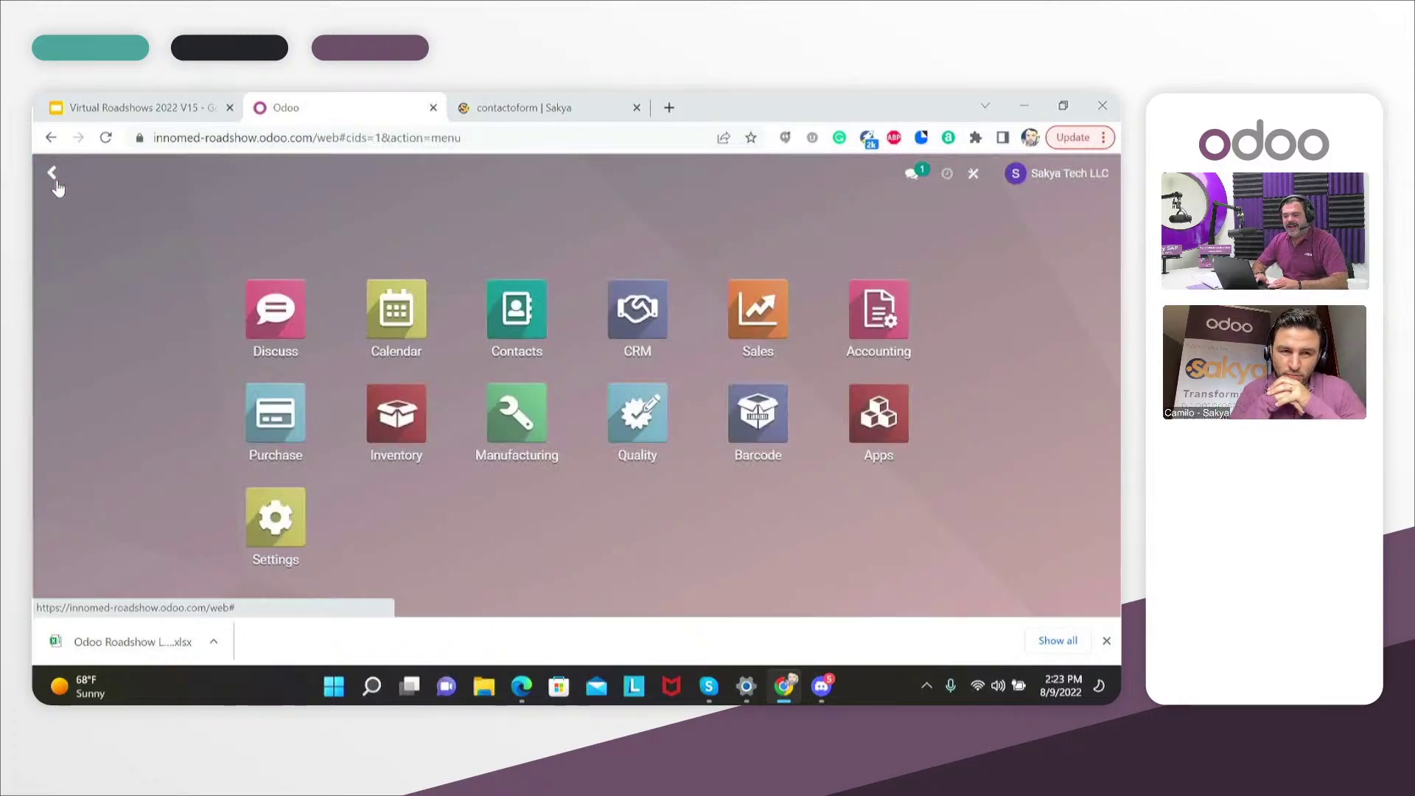
click(283, 412)
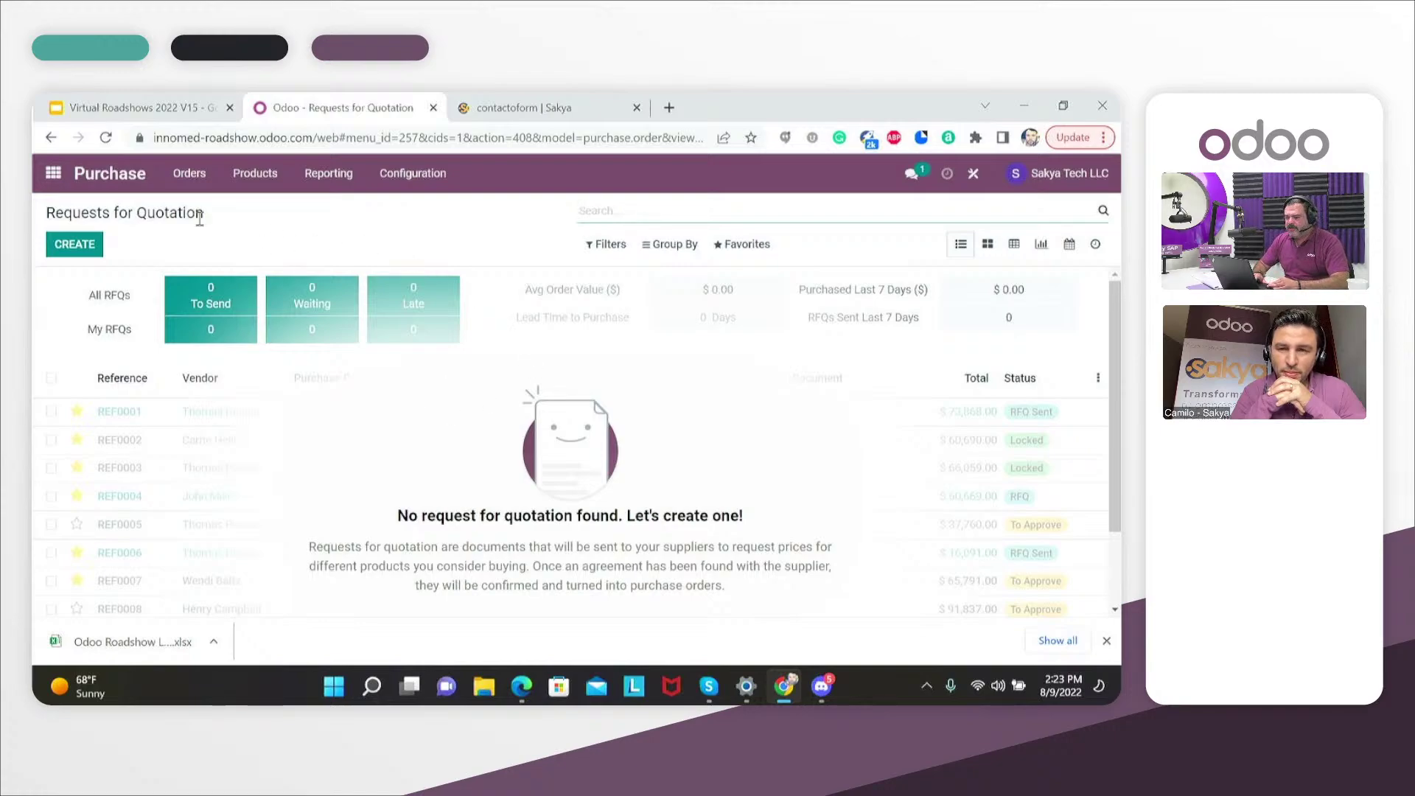
click(81, 249)
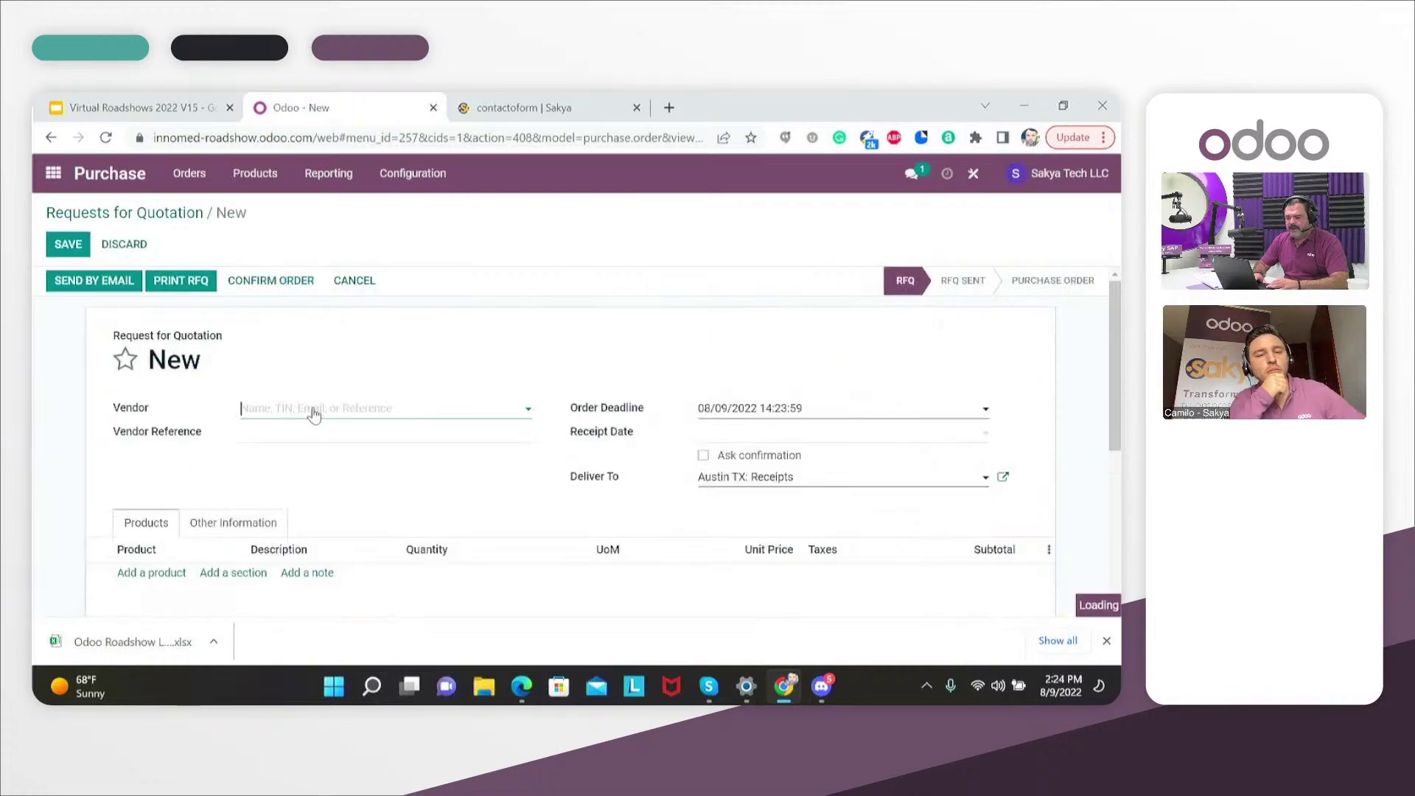
click(326, 411)
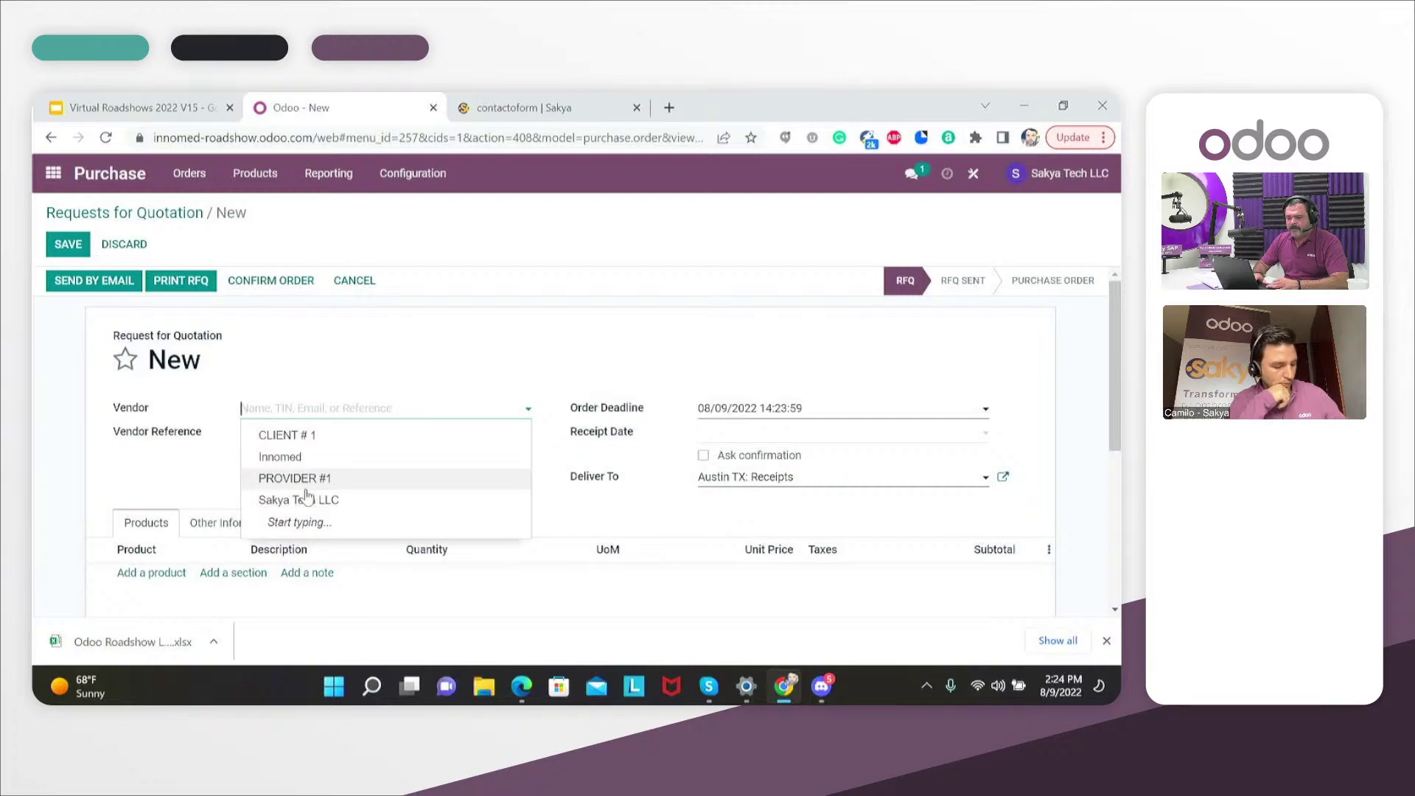
click(280, 479)
Add TITANIUM BAR 11MM X 40CM to the request for quotation with a quantity of 2 and save it
scroll(84, 472, down, 2)
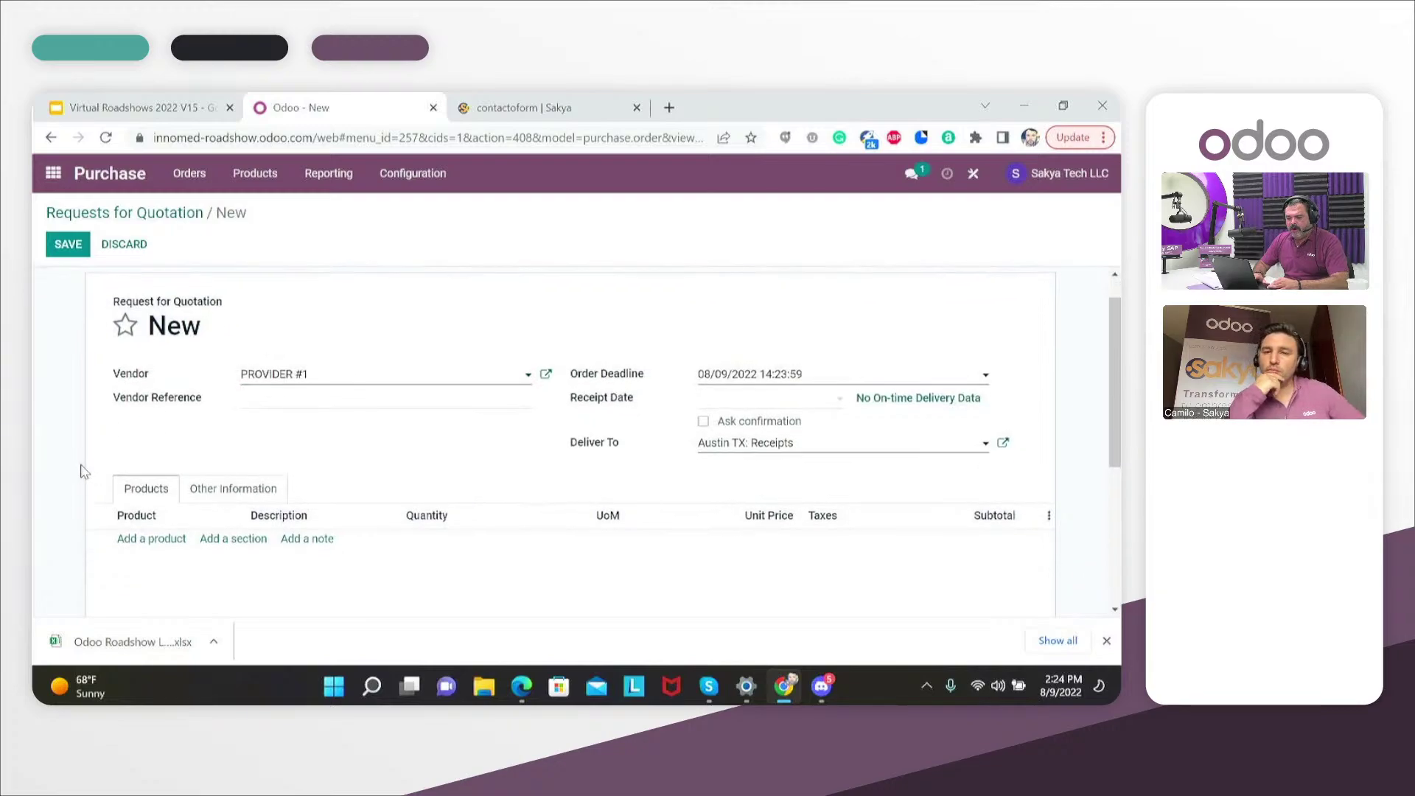
scroll(83, 472, down, 1)
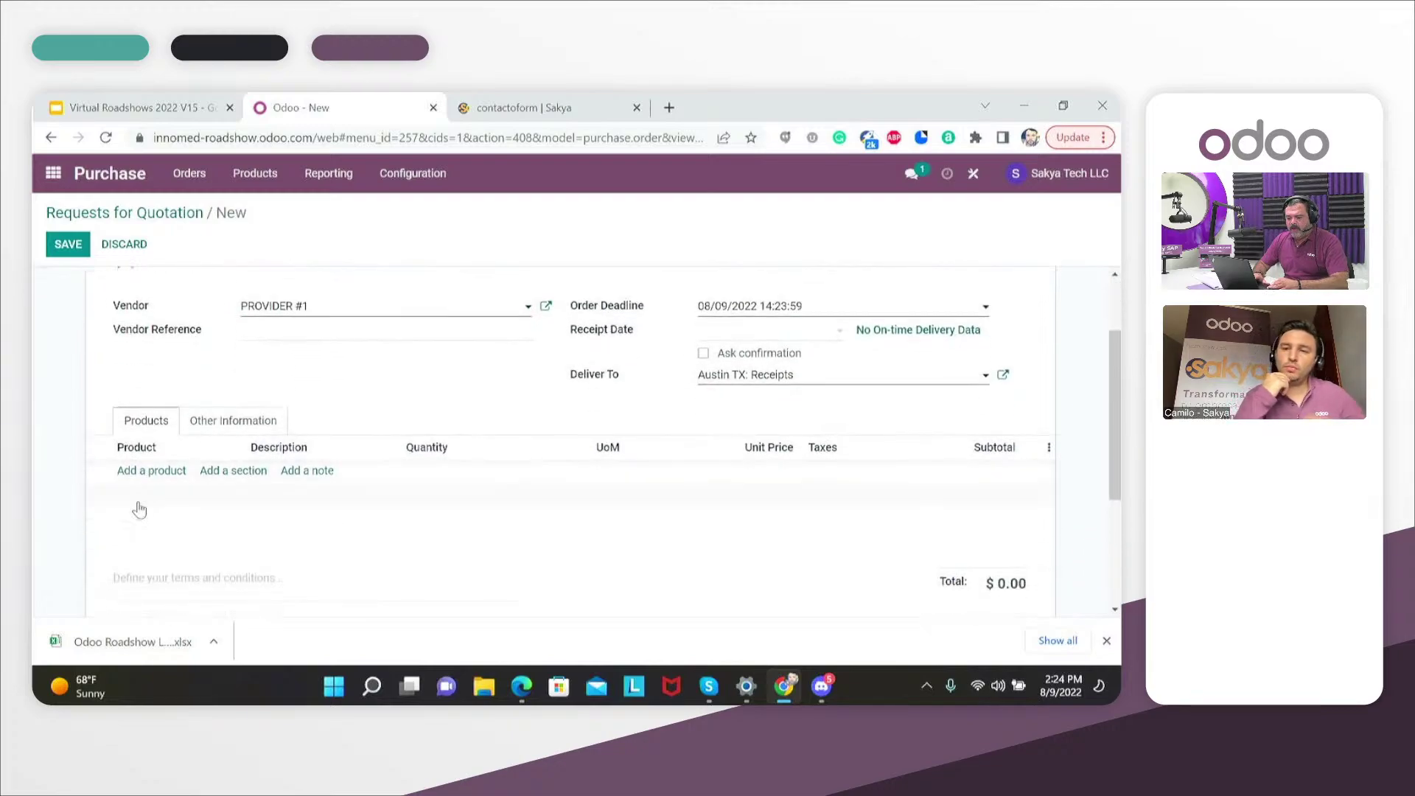
click(162, 473)
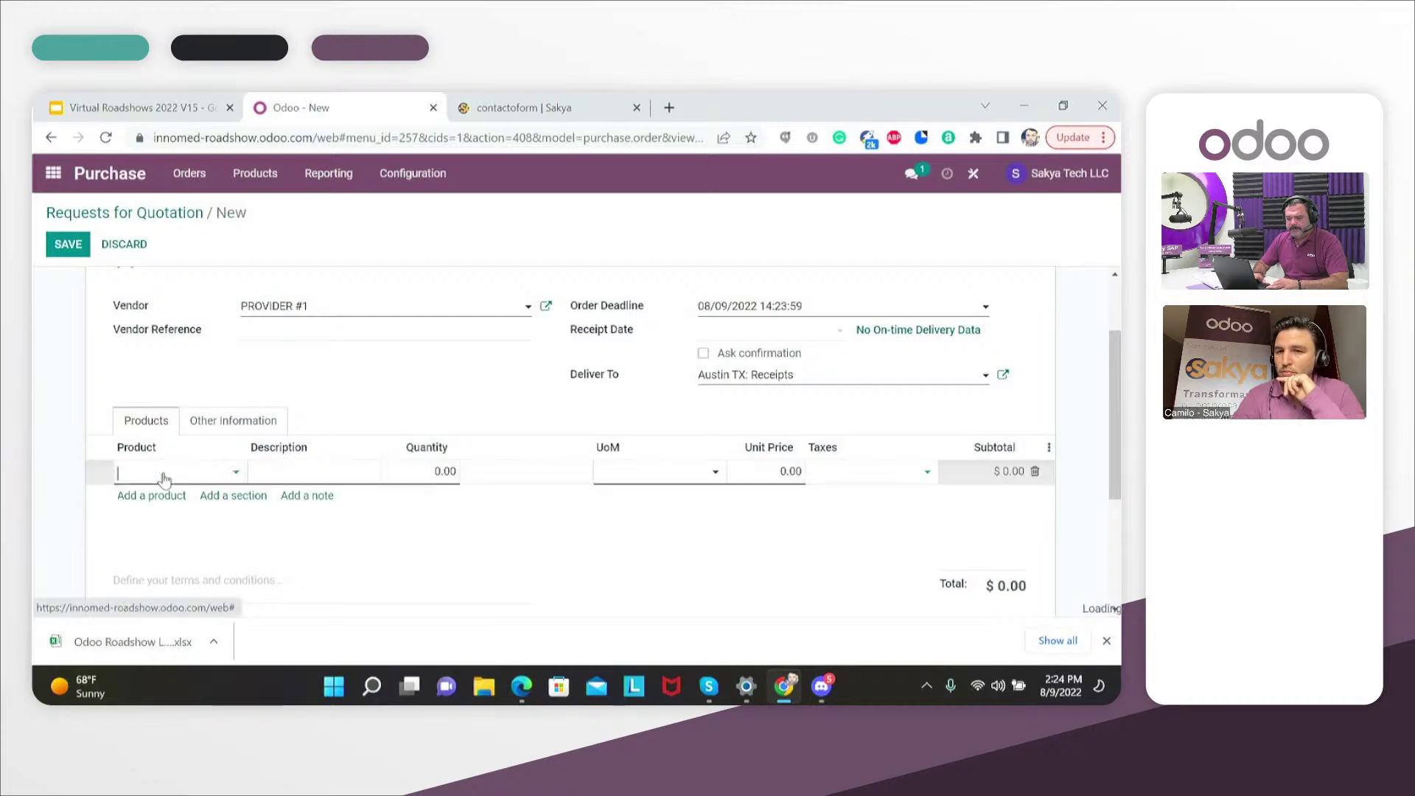
click(219, 476)
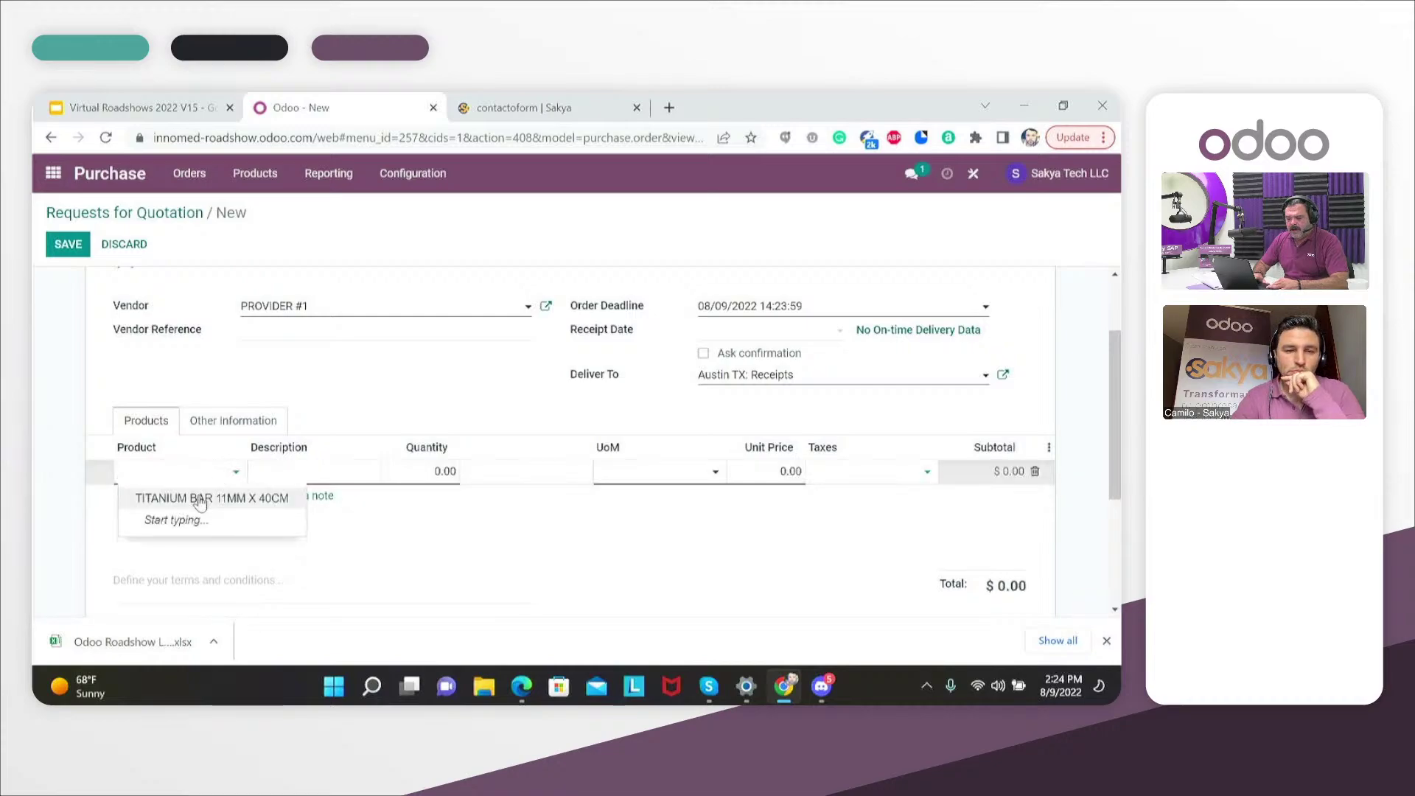
click(199, 499)
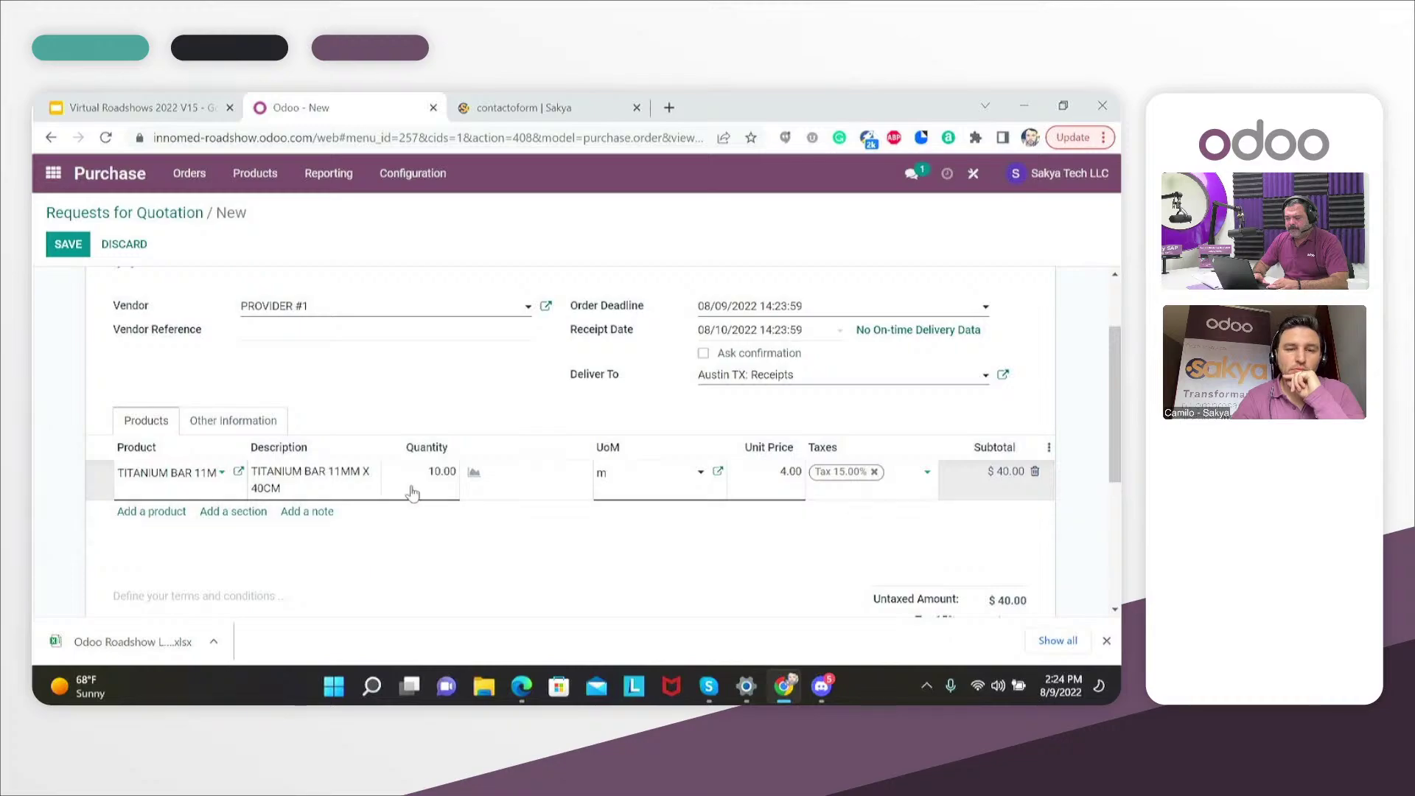
drag(421, 471, 460, 486)
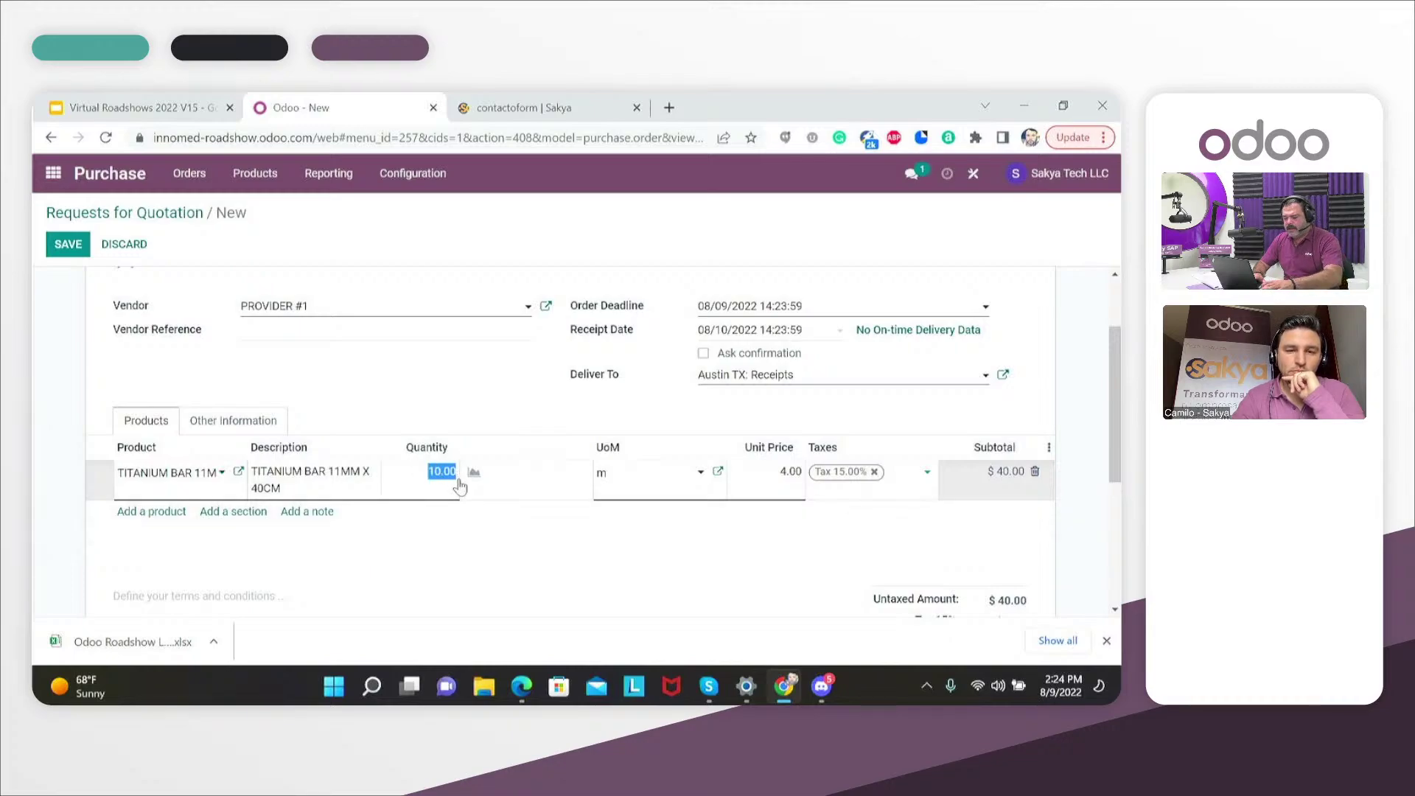
text(2)
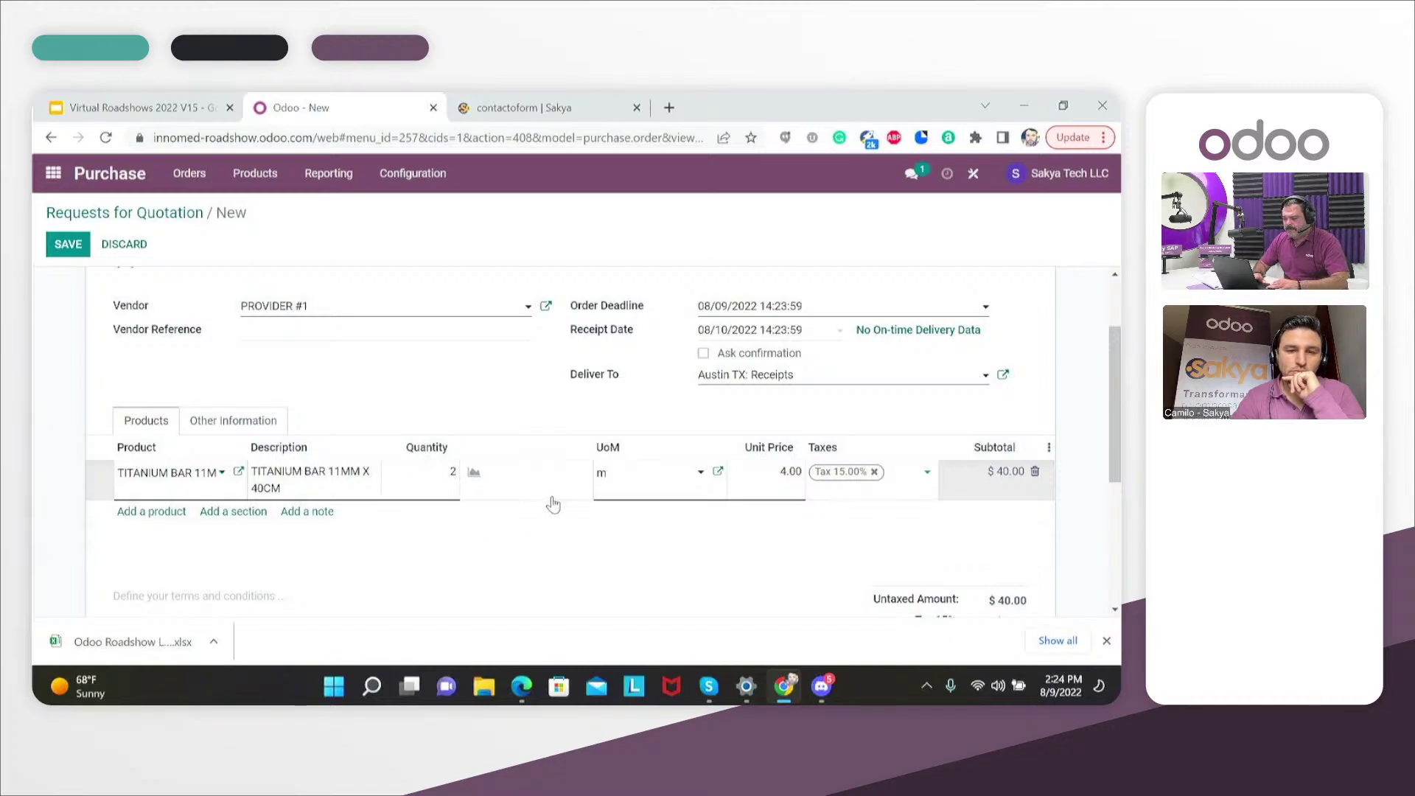
click(50, 252)
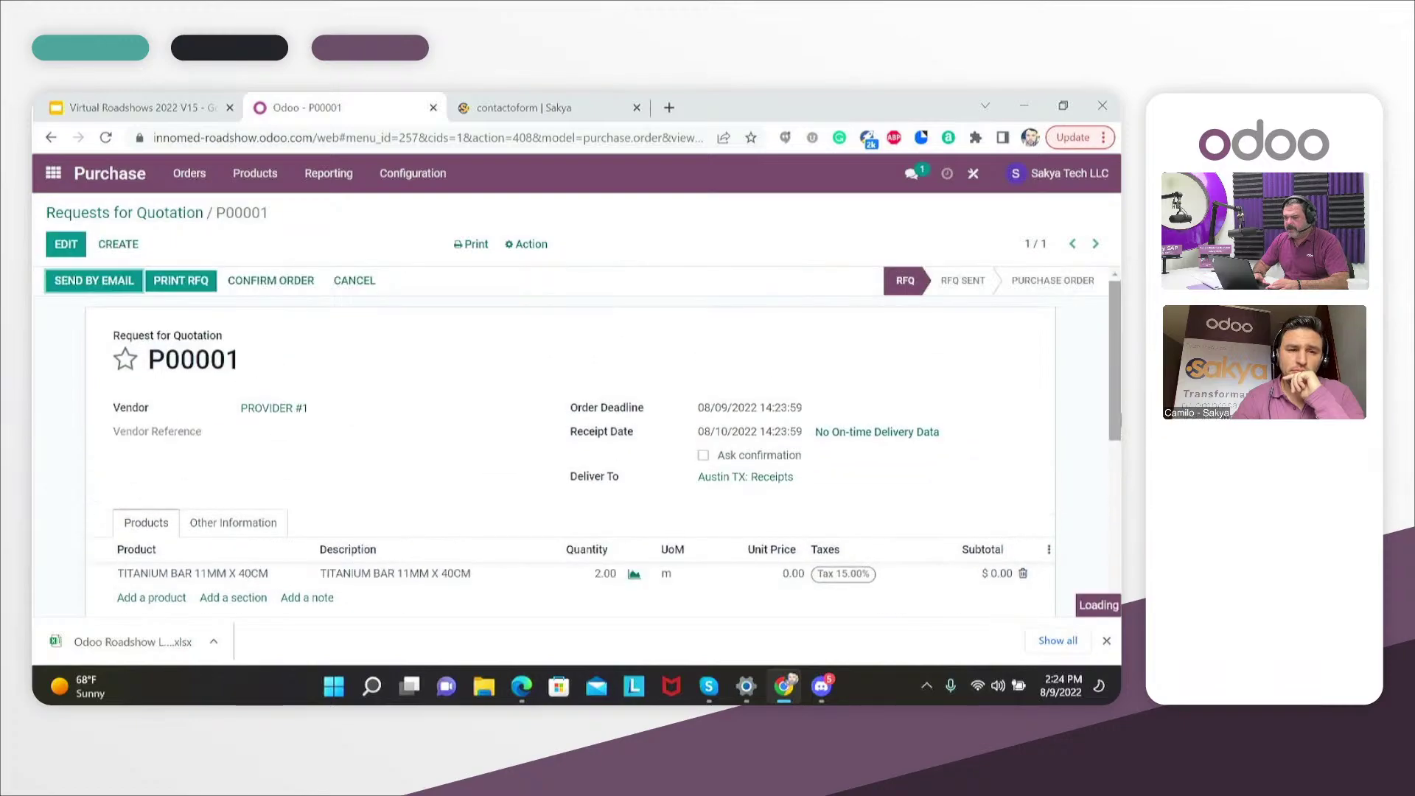
Email the request to PROVIDER #1 with the "Purchase Order: Send PO" template and confirm the order
click(104, 287)
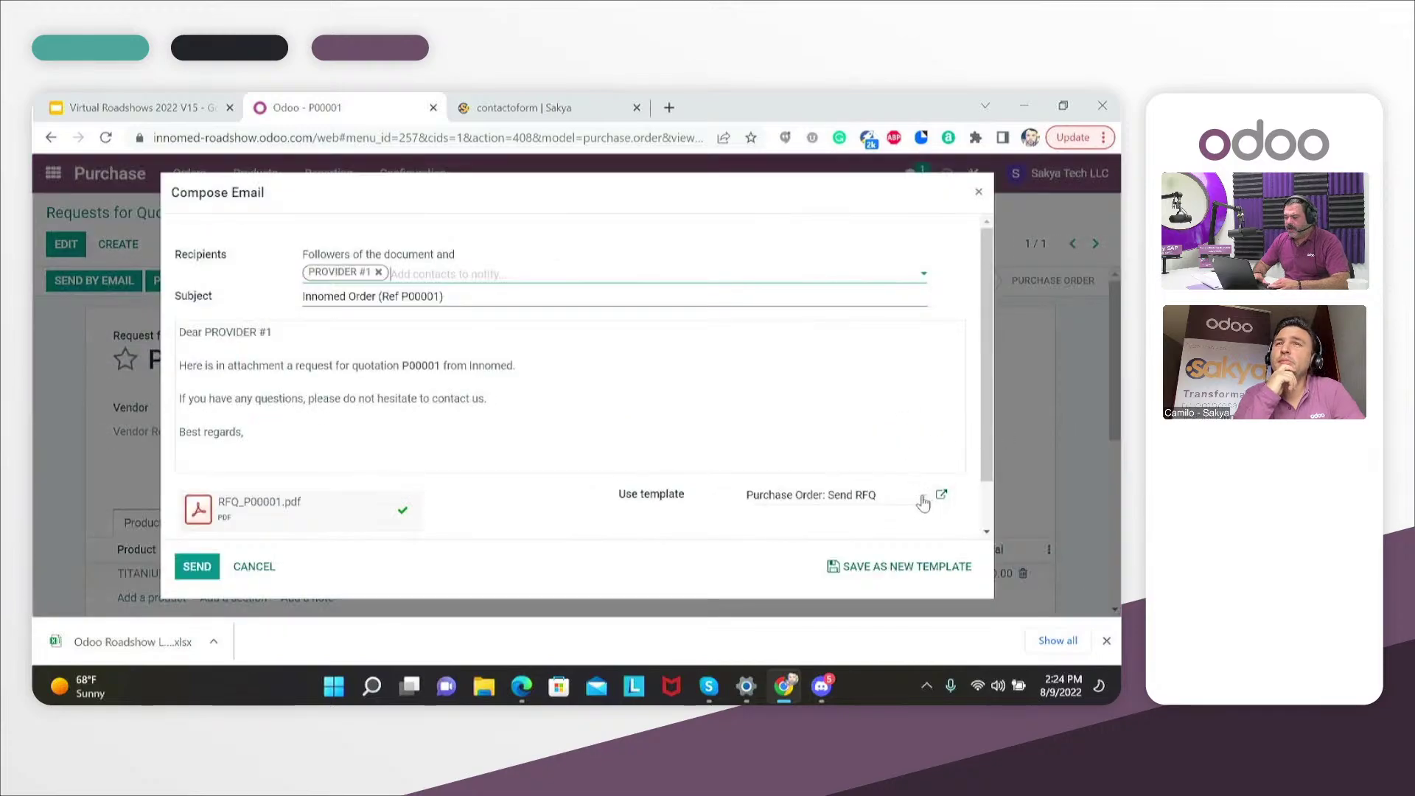
click(923, 504)
click(872, 532)
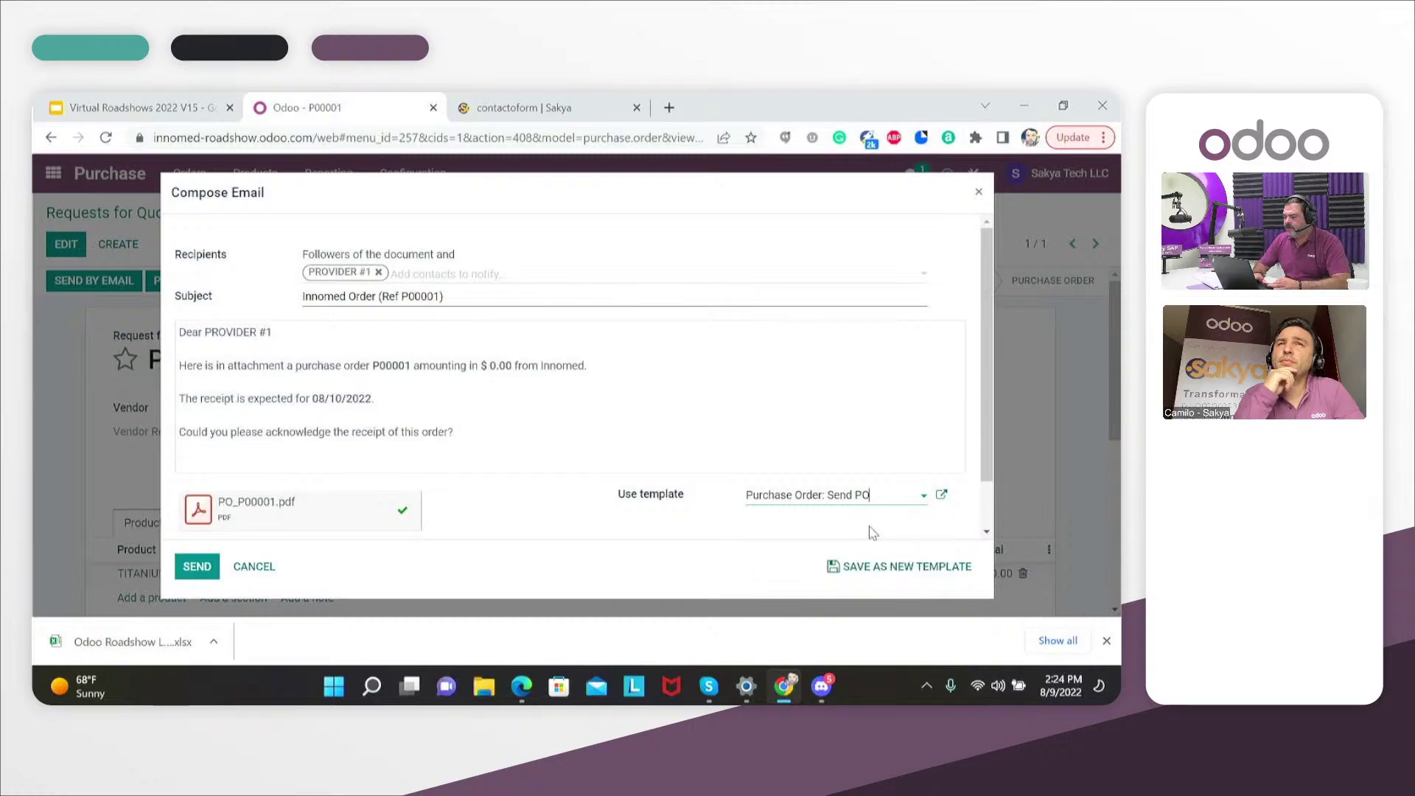
drag(983, 350, 982, 413)
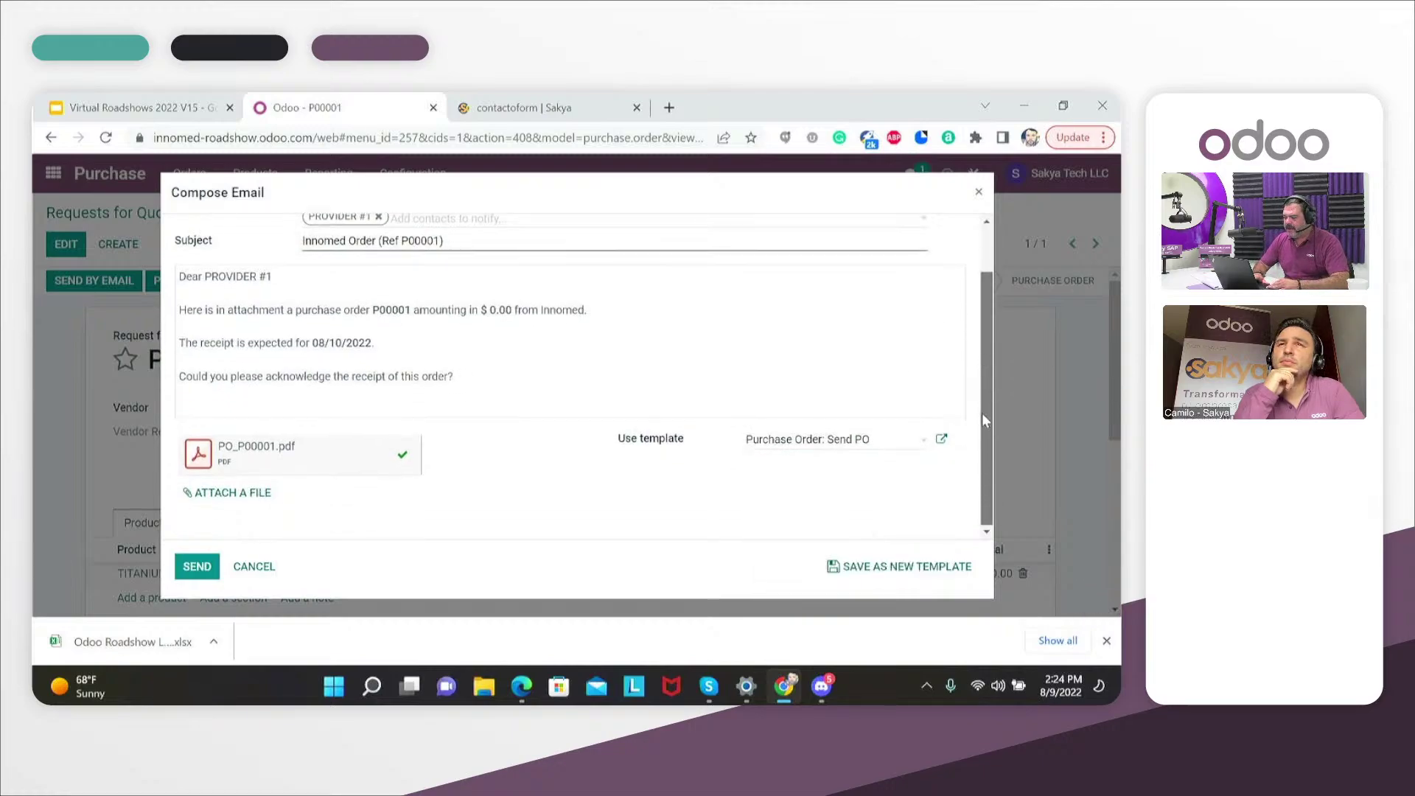
click(194, 566)
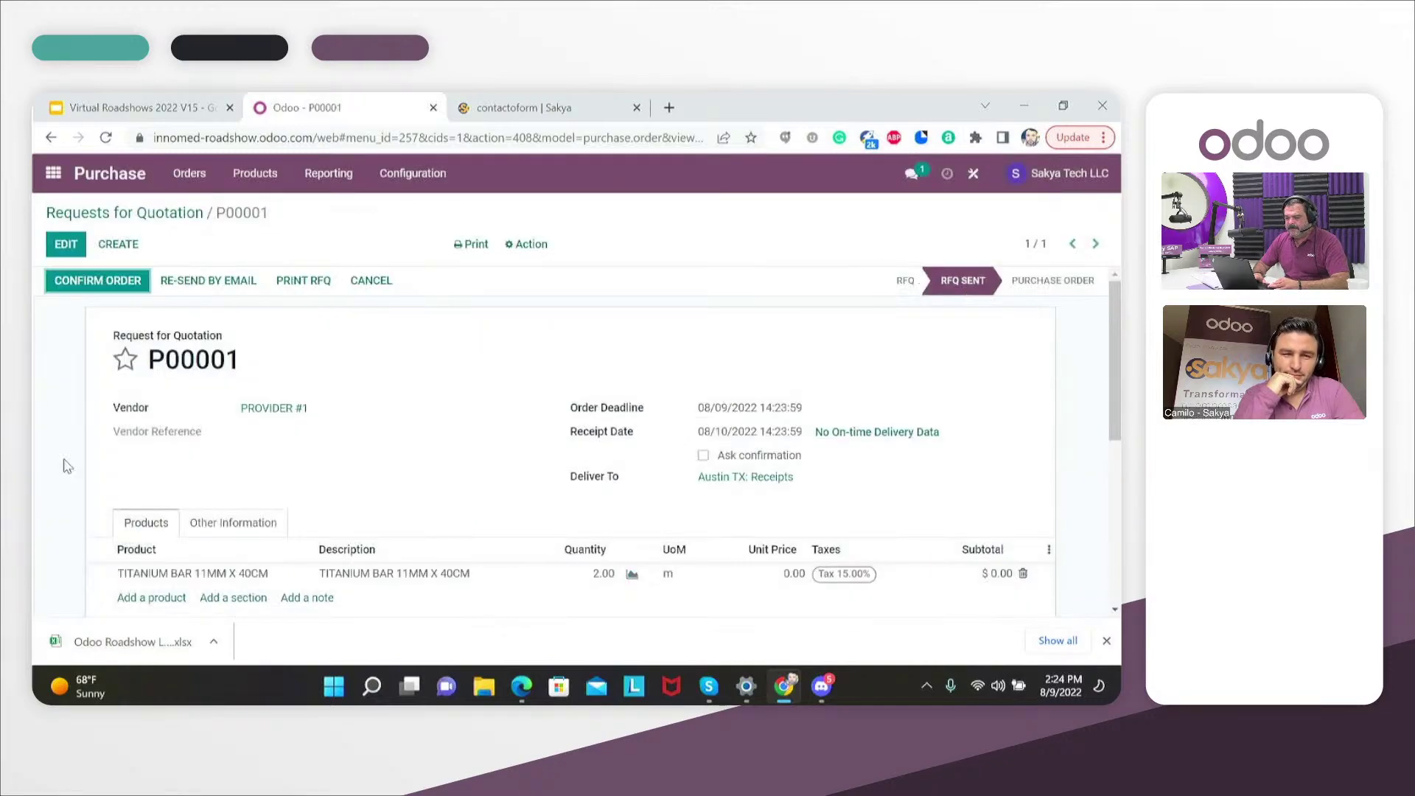
click(96, 287)
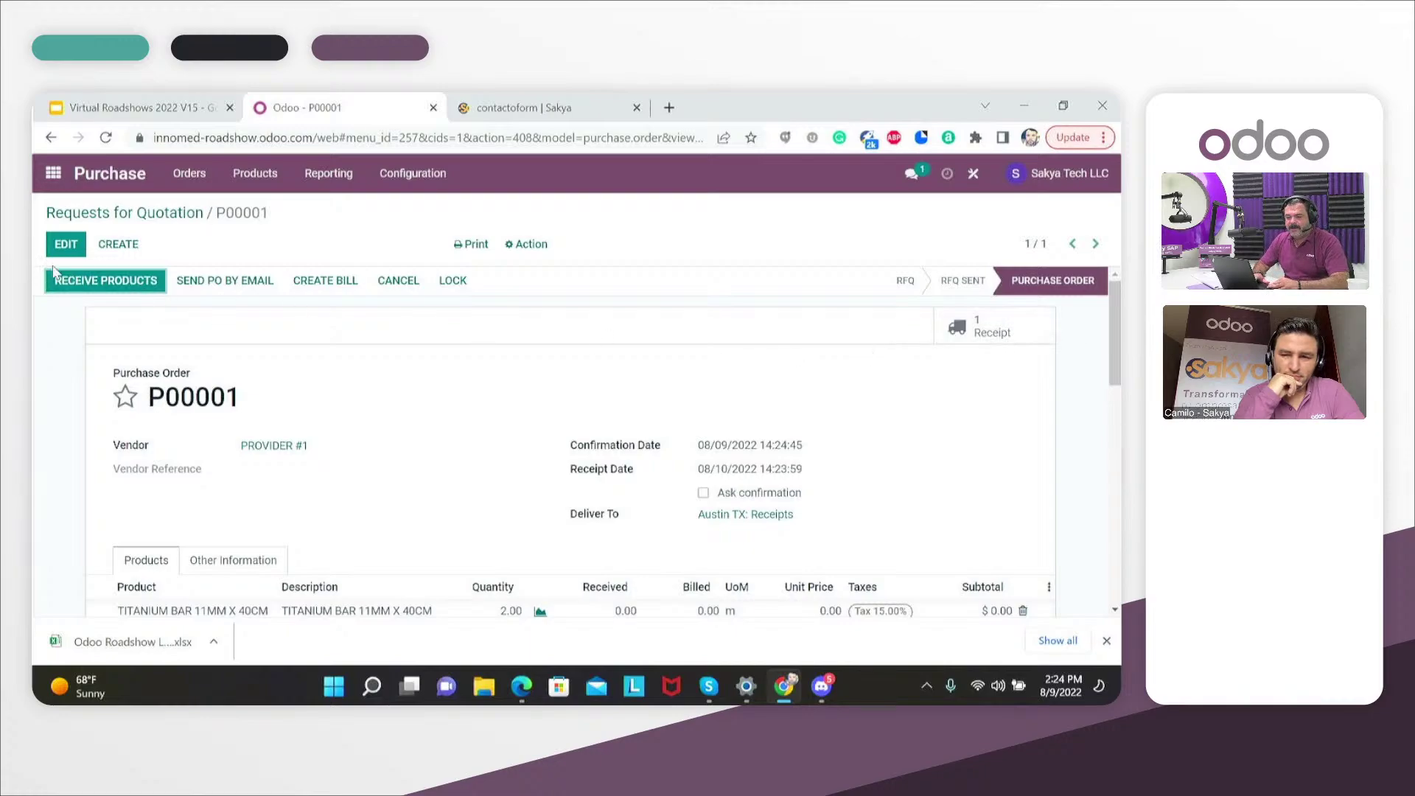
Open the purchase order's receipt and record 2 m of the titanium bar as done in WH/Stock under lot 01112
click(70, 280)
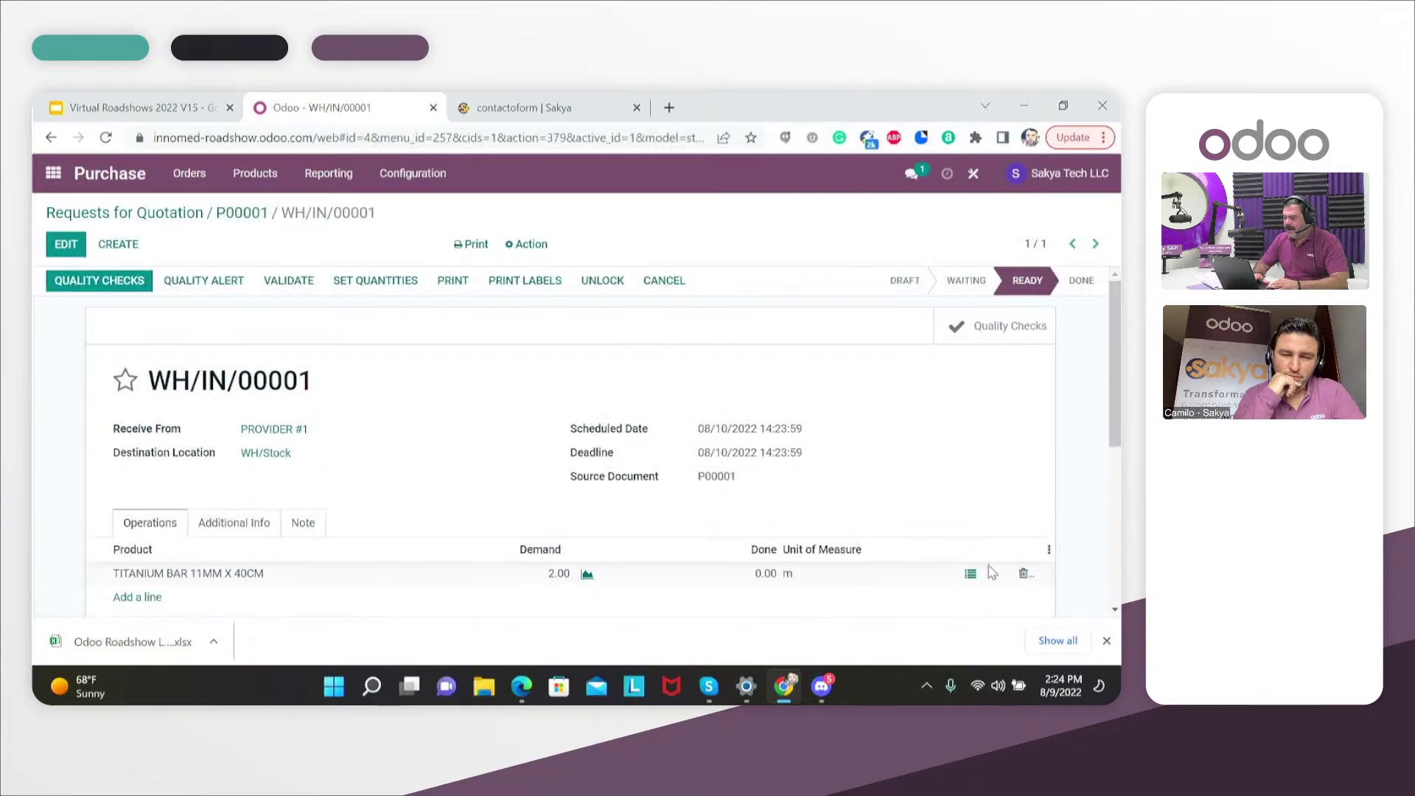
click(970, 574)
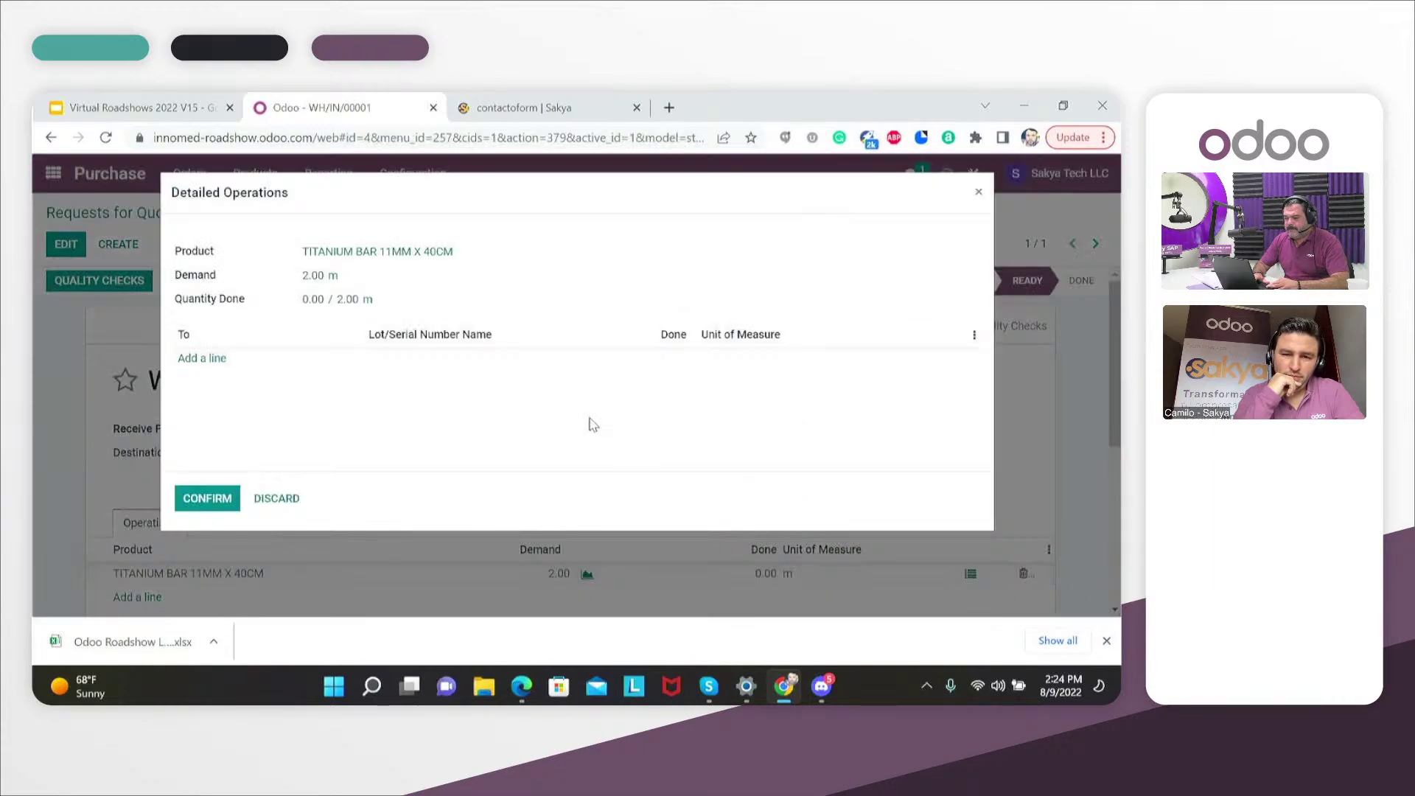
click(210, 360)
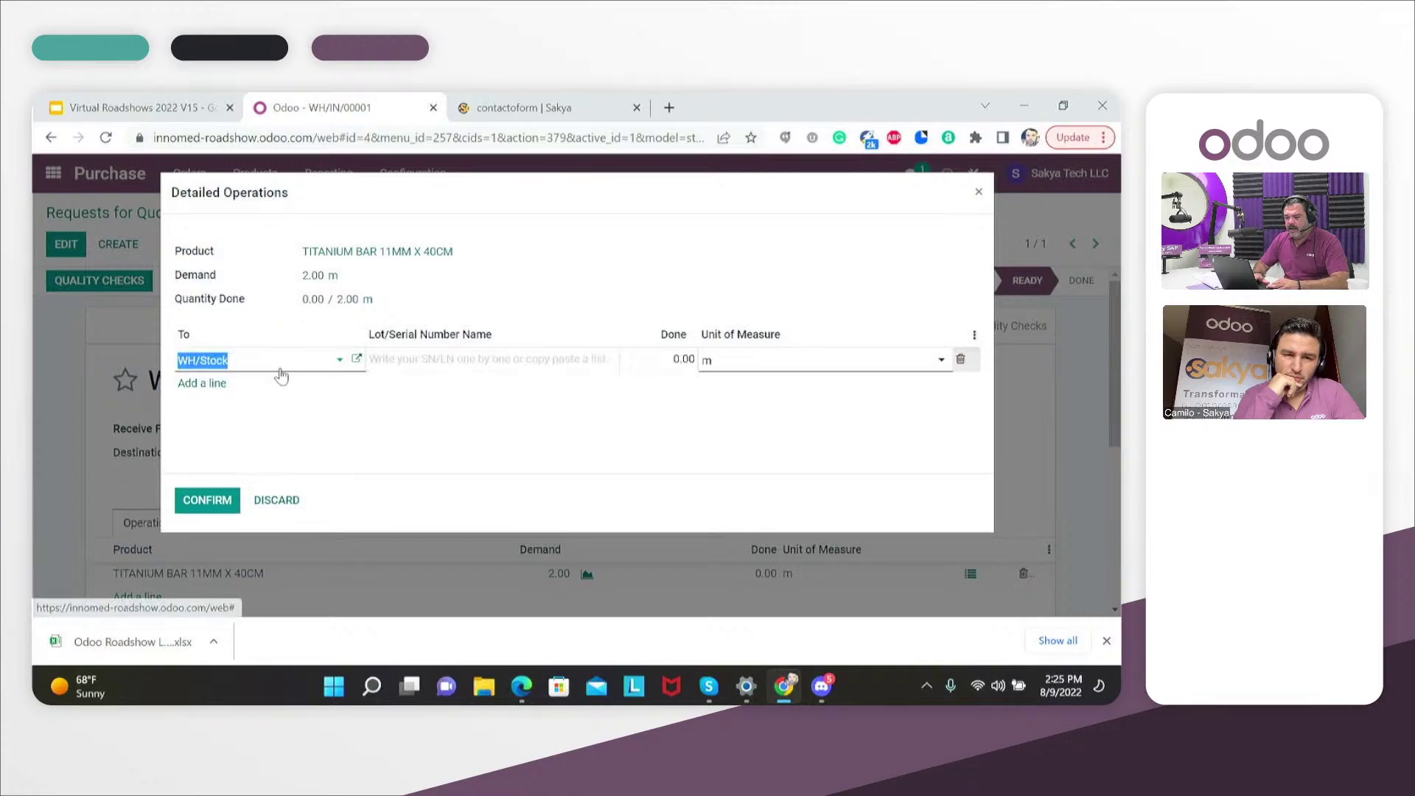
click(409, 359)
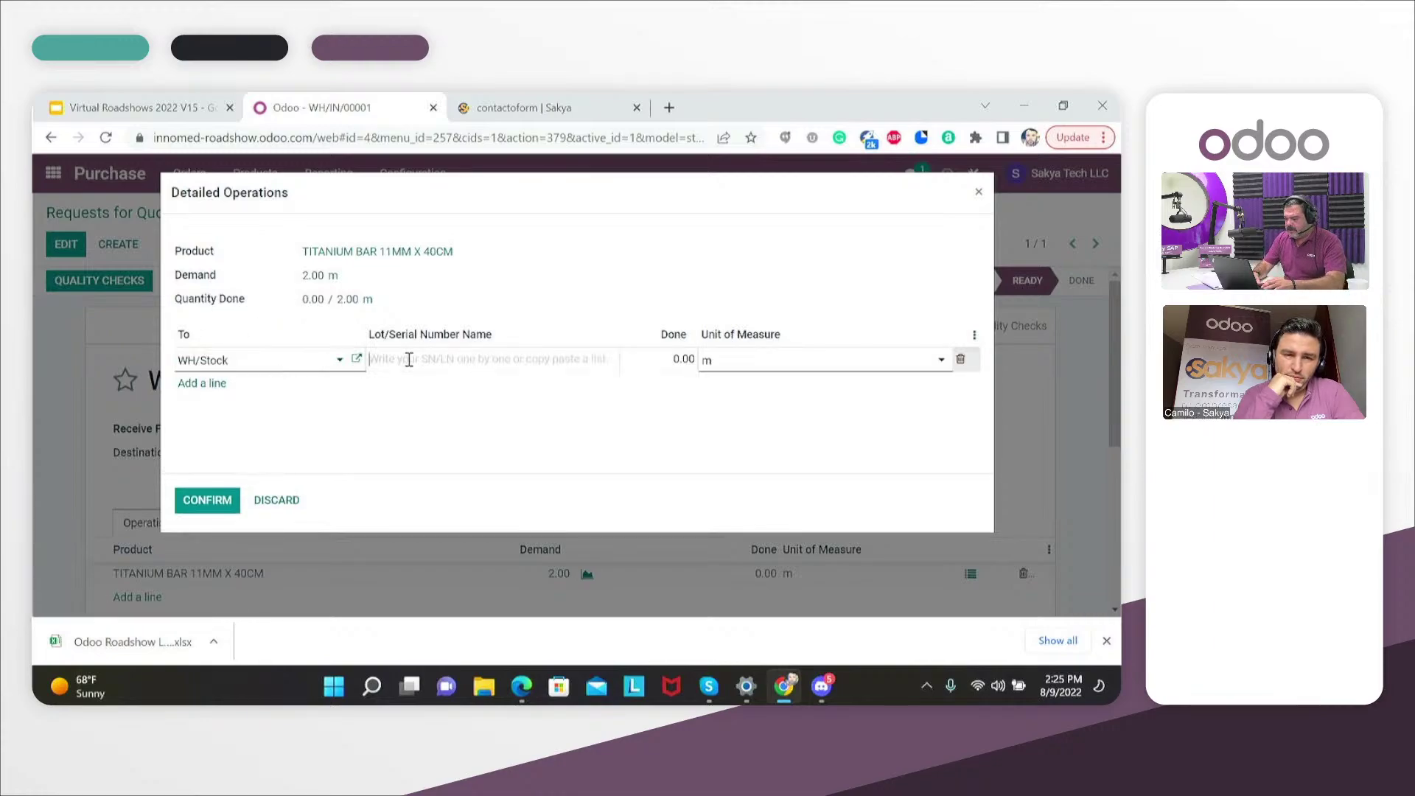
text(01112)
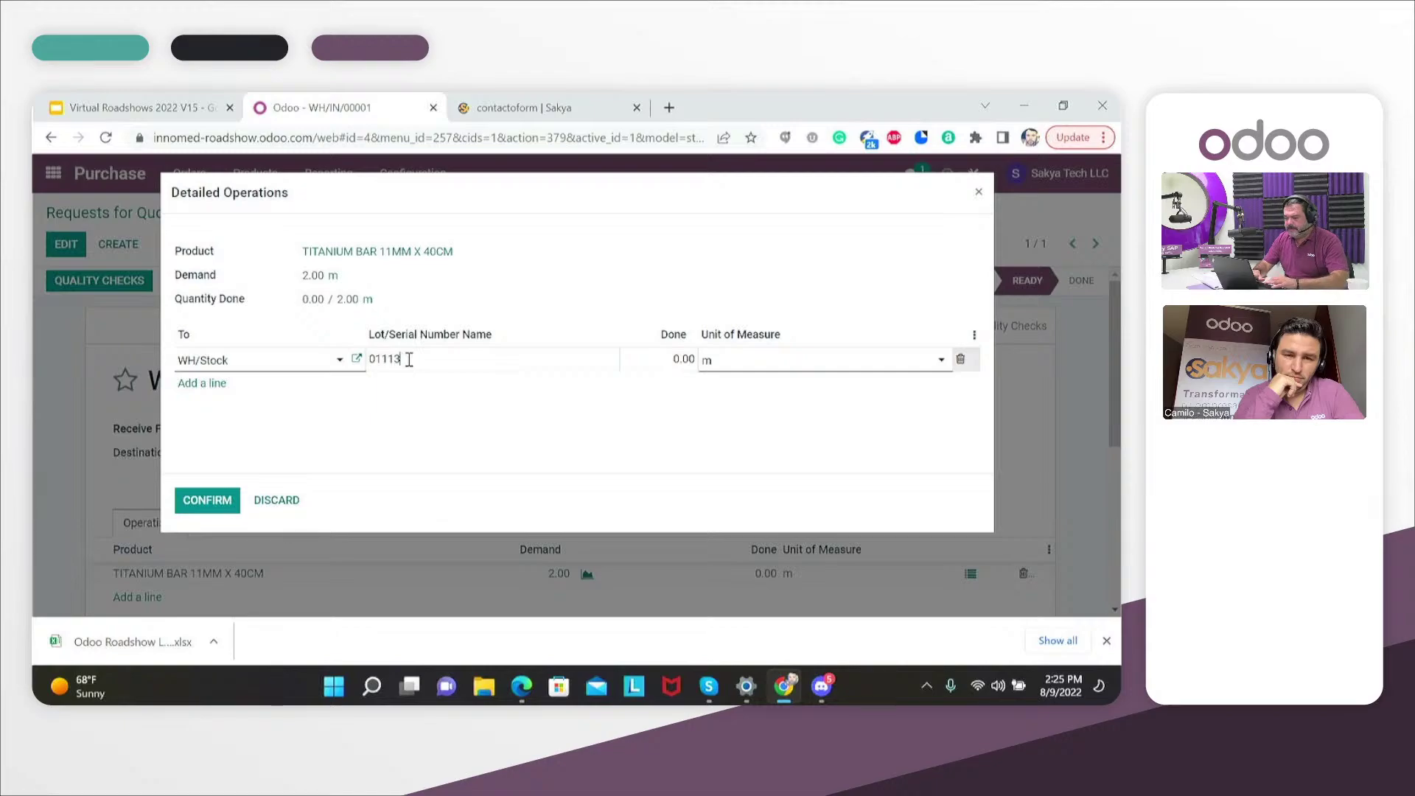
click(672, 364)
text(2)
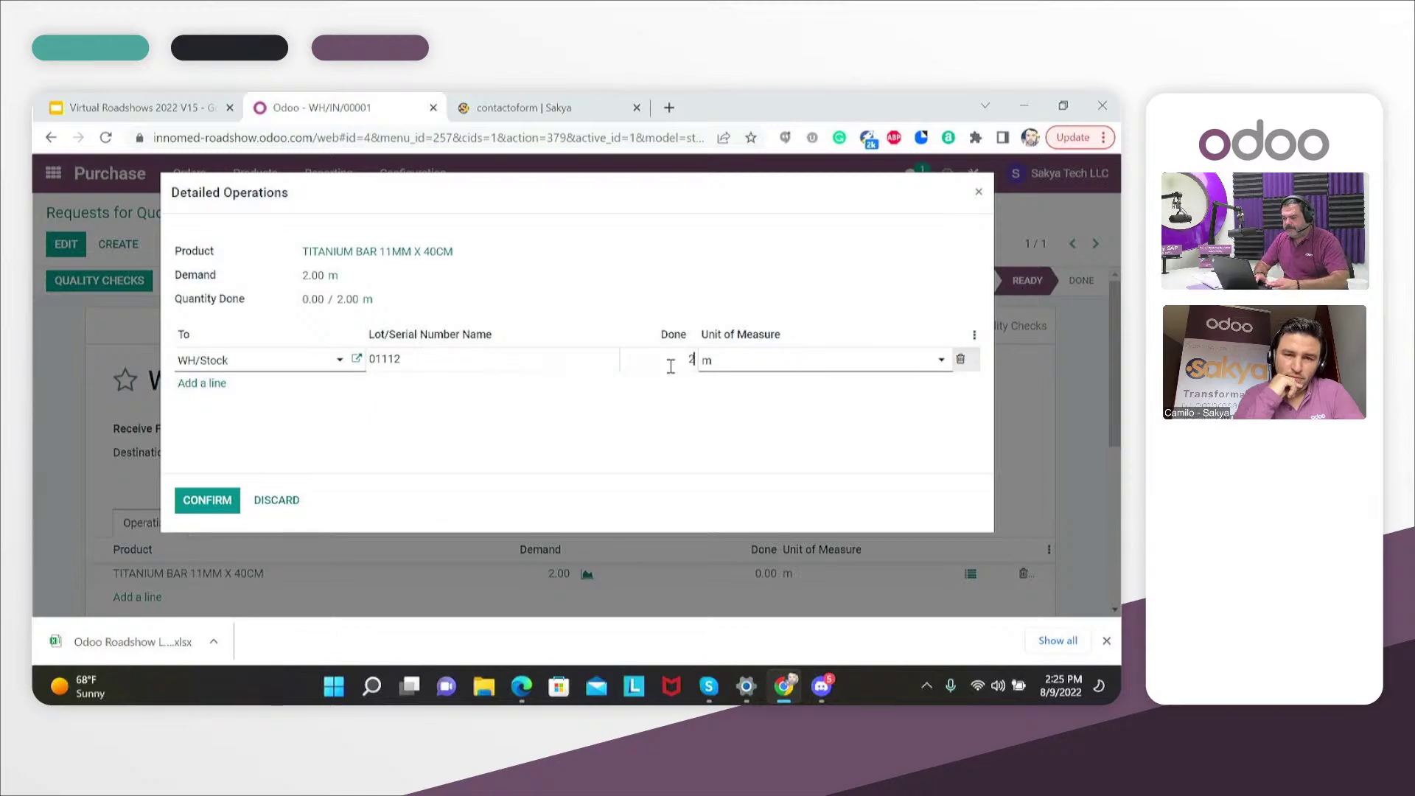
click(193, 499)
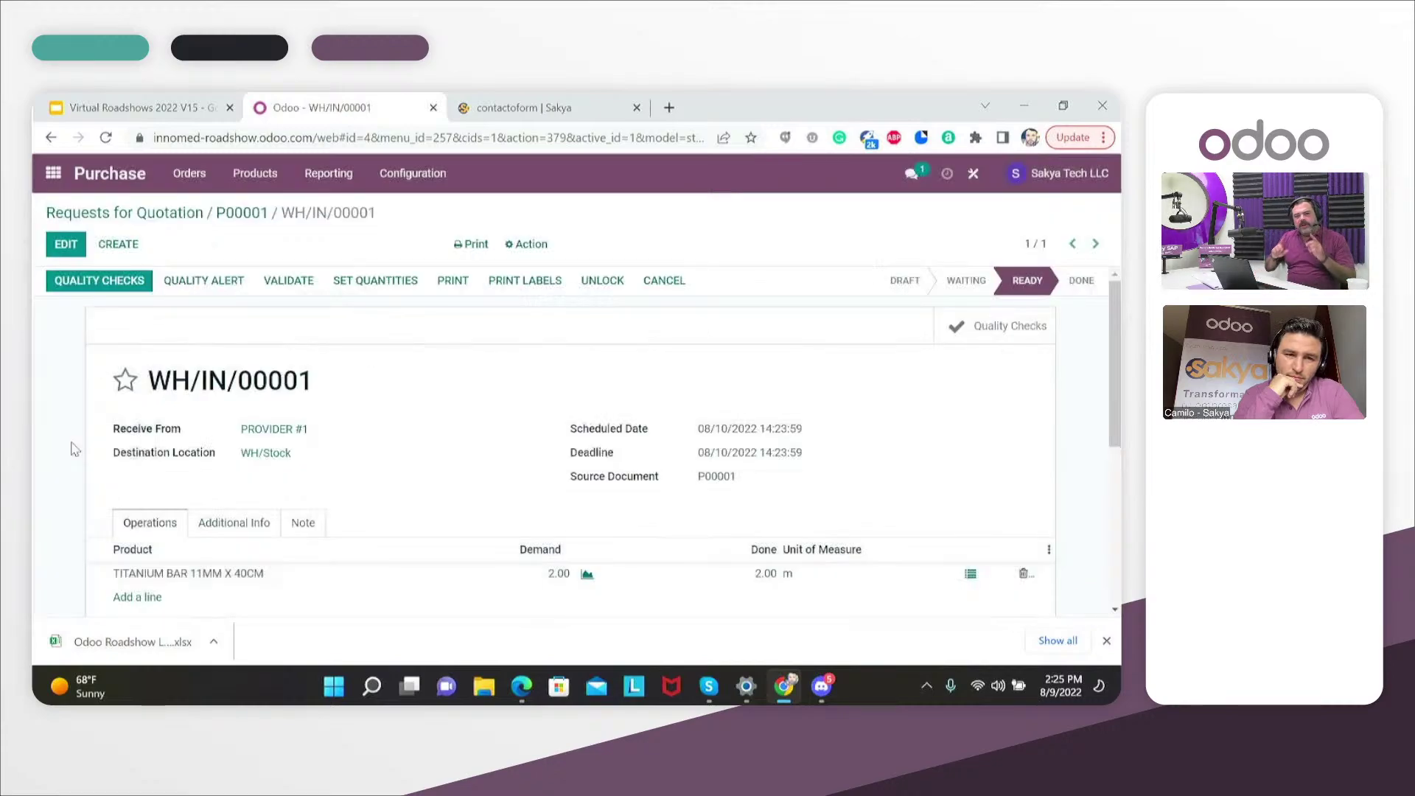
Start the receipt's quality checks and enter the additional note "these materials look good!" for the TITANIUM QC check
click(74, 286)
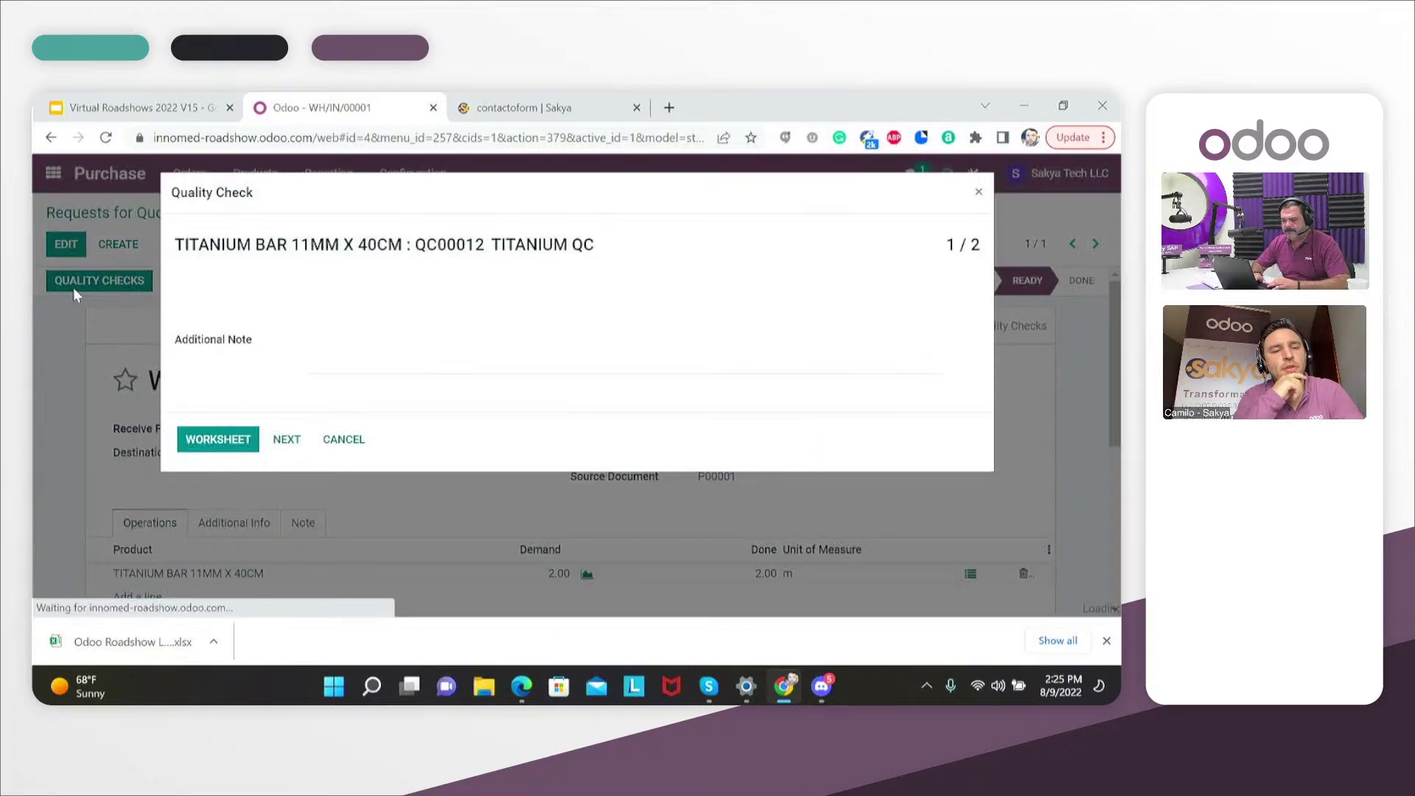
click(338, 343)
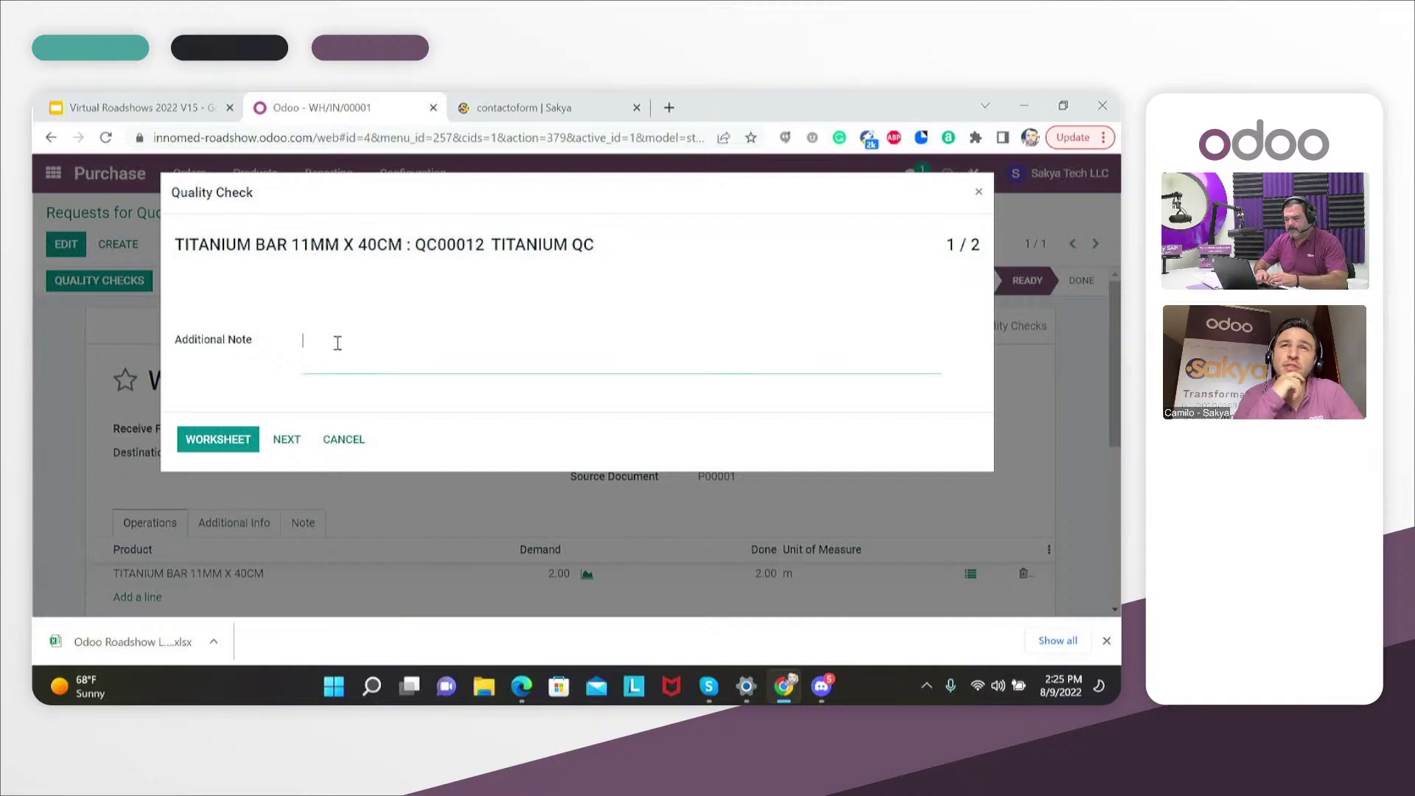
text(these)
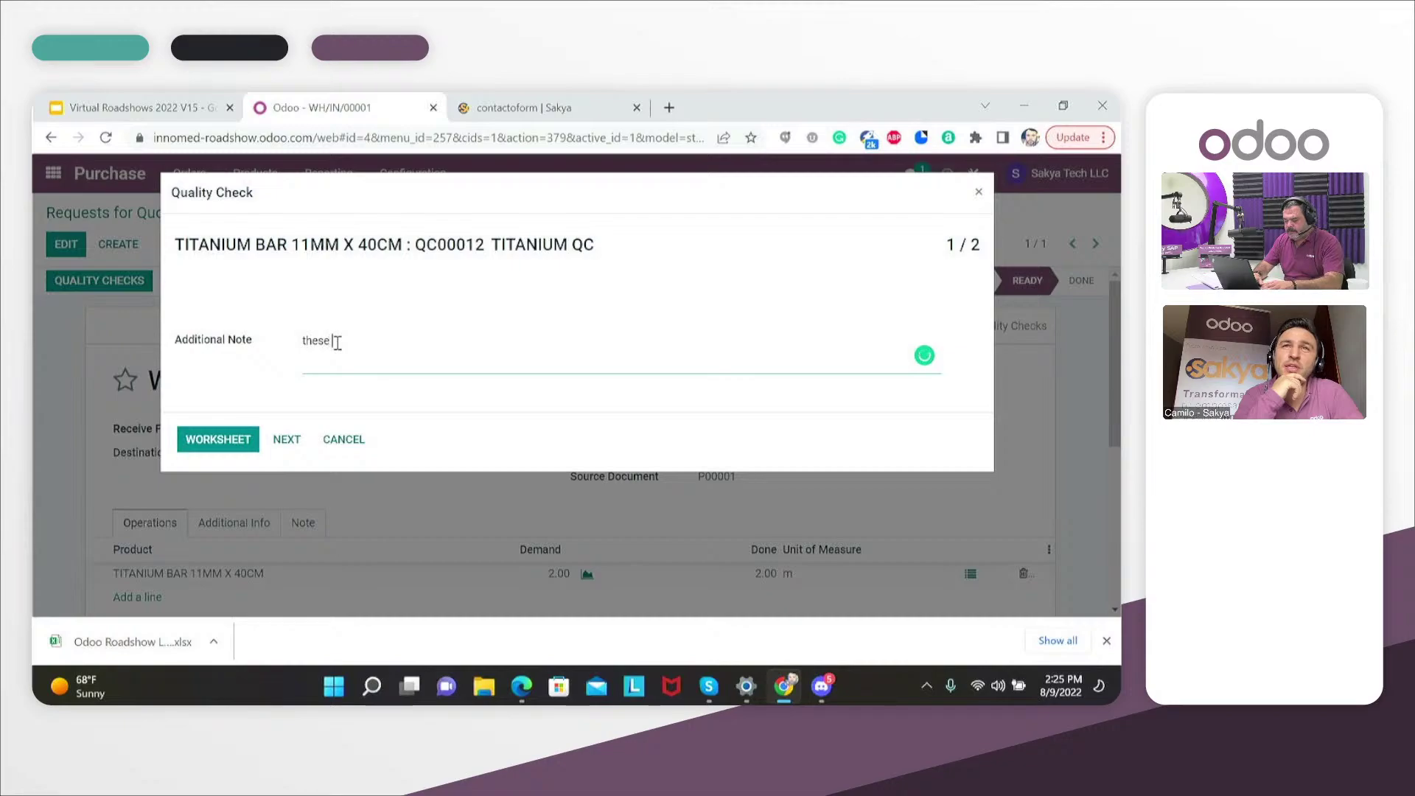
text( materials )
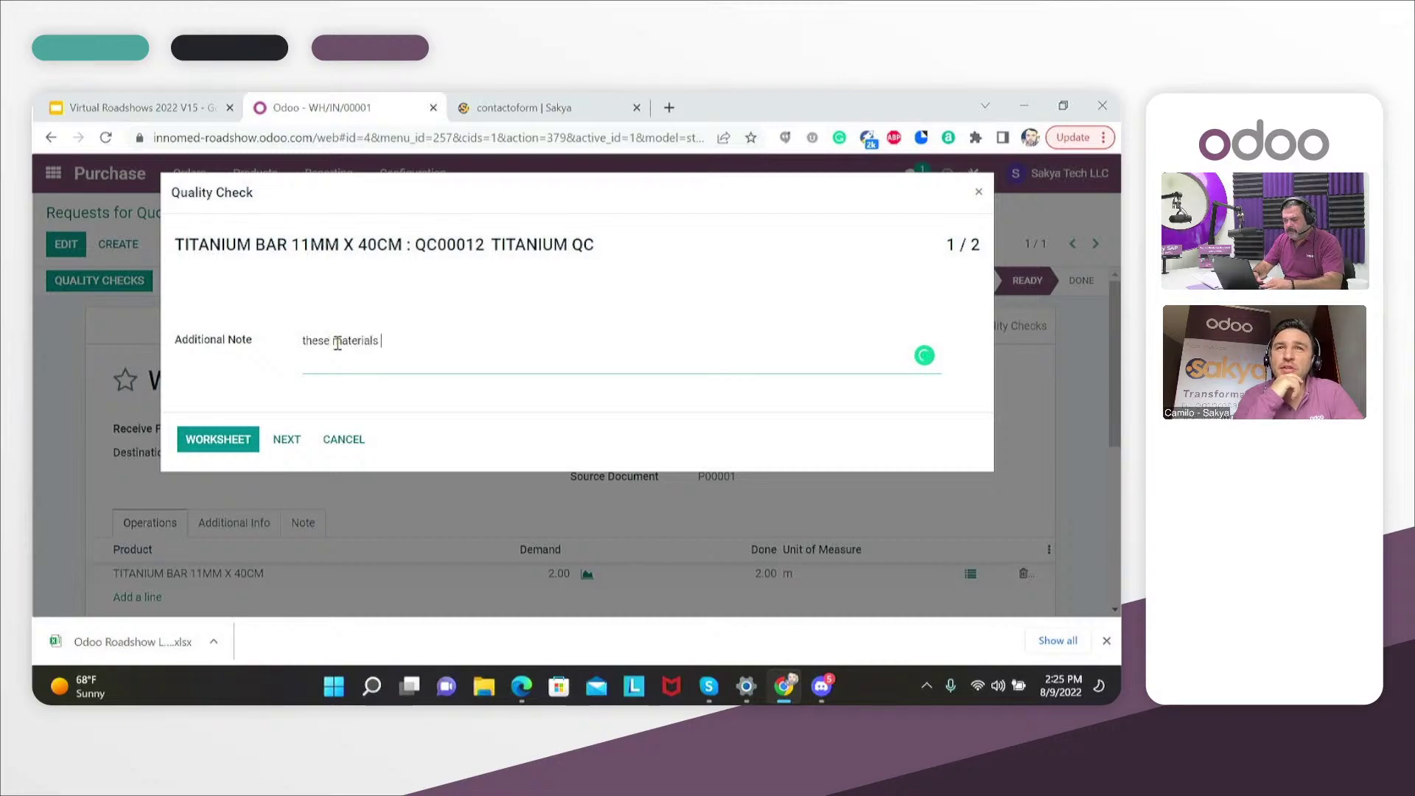
text(look good!)
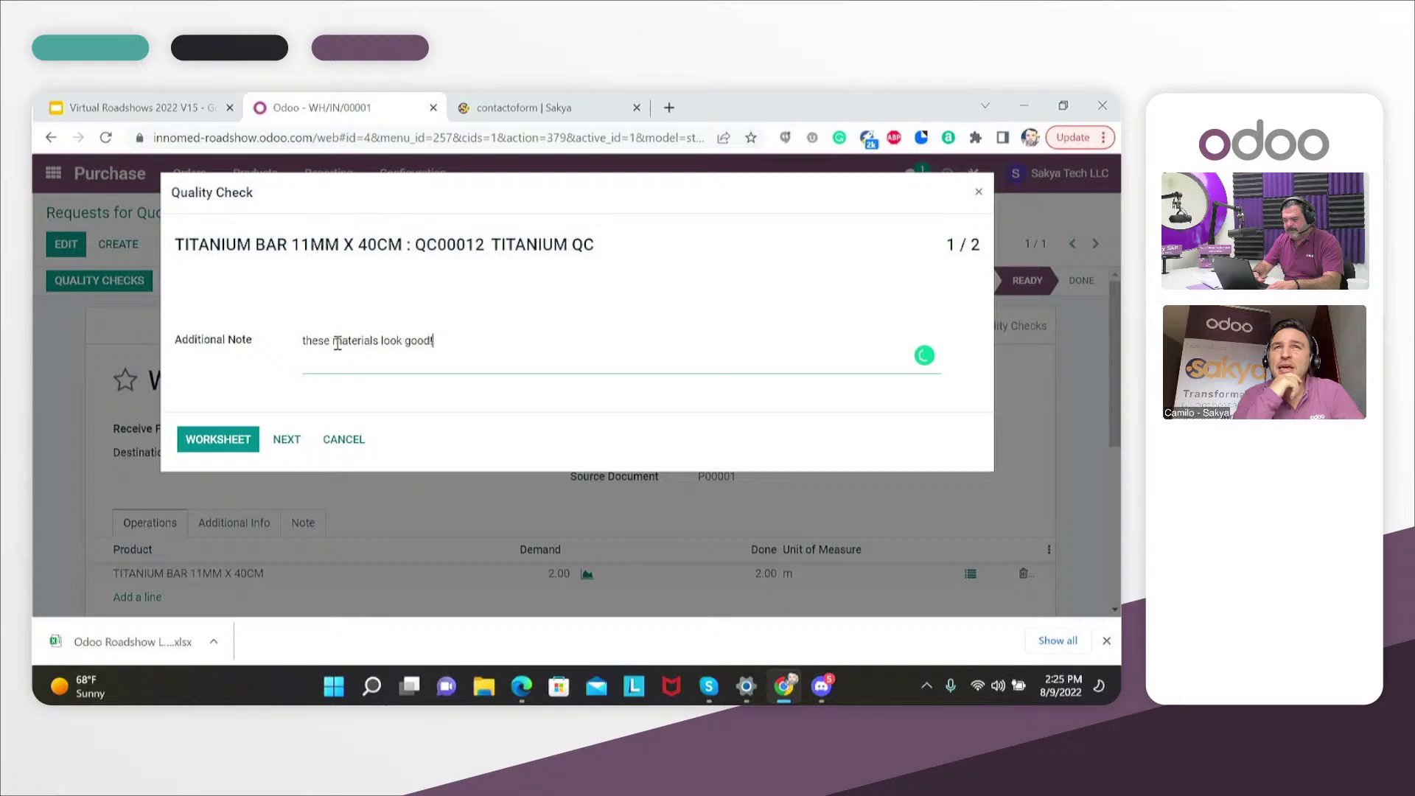
Open the TITANIUM QC worksheet, enter the comment "all good" and mark the check as passed
click(209, 447)
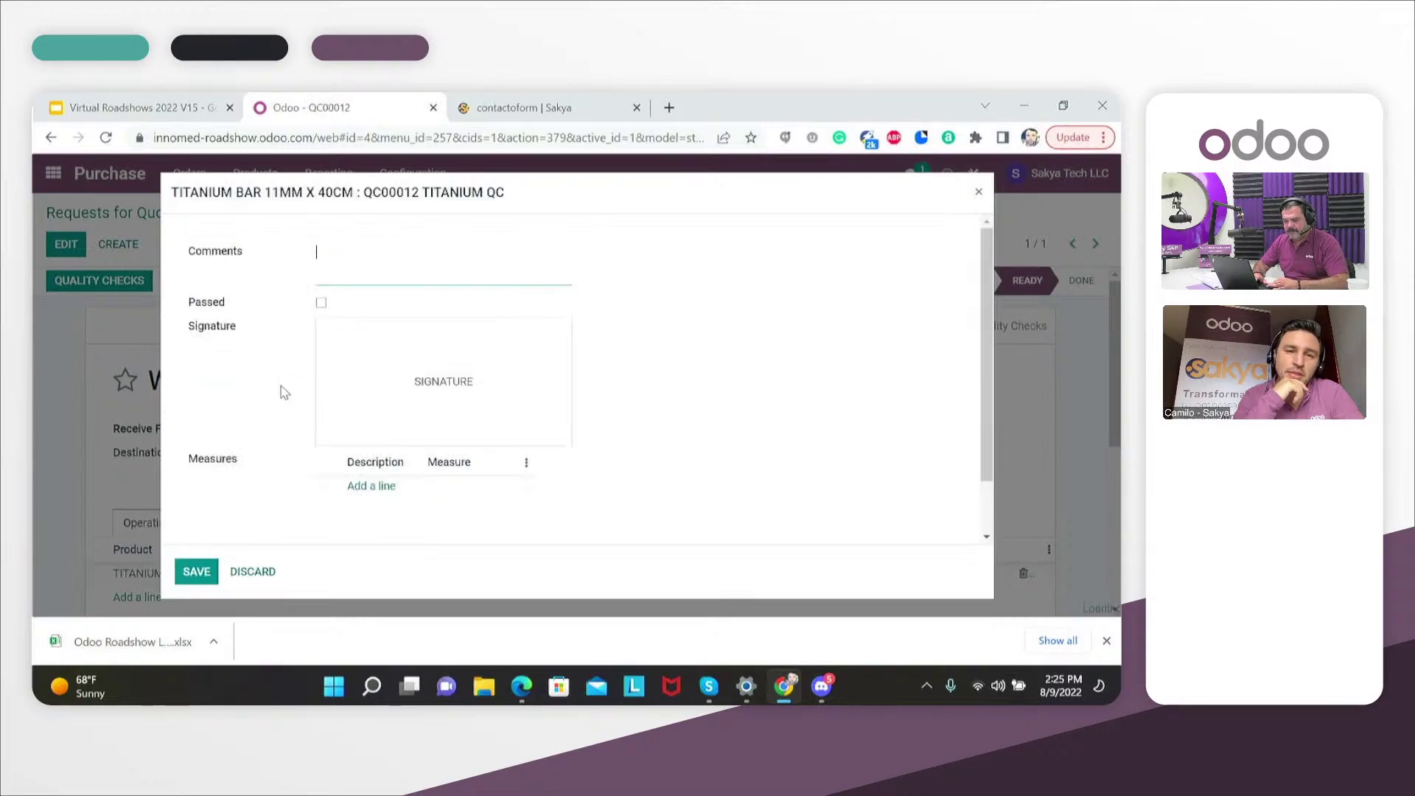
text(all )
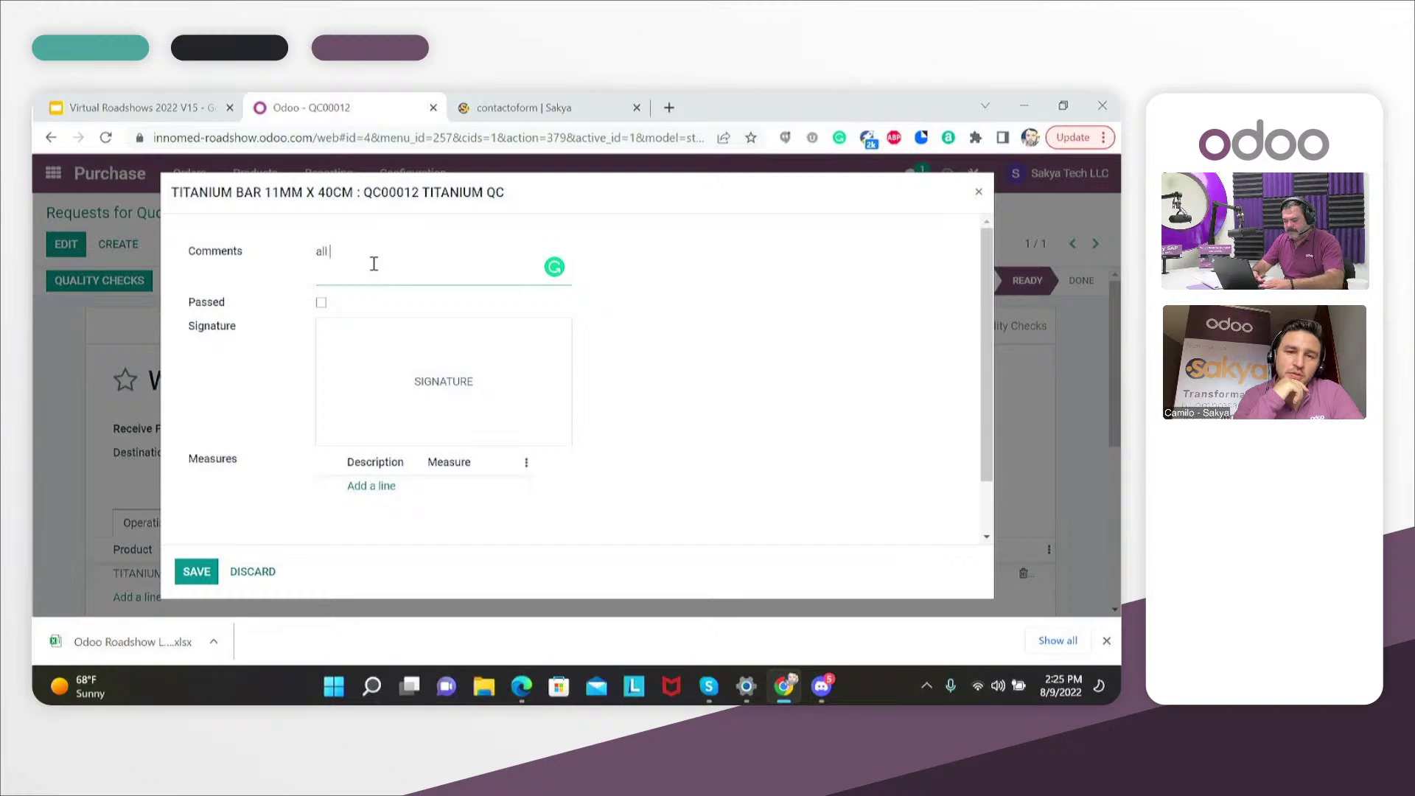
text(good)
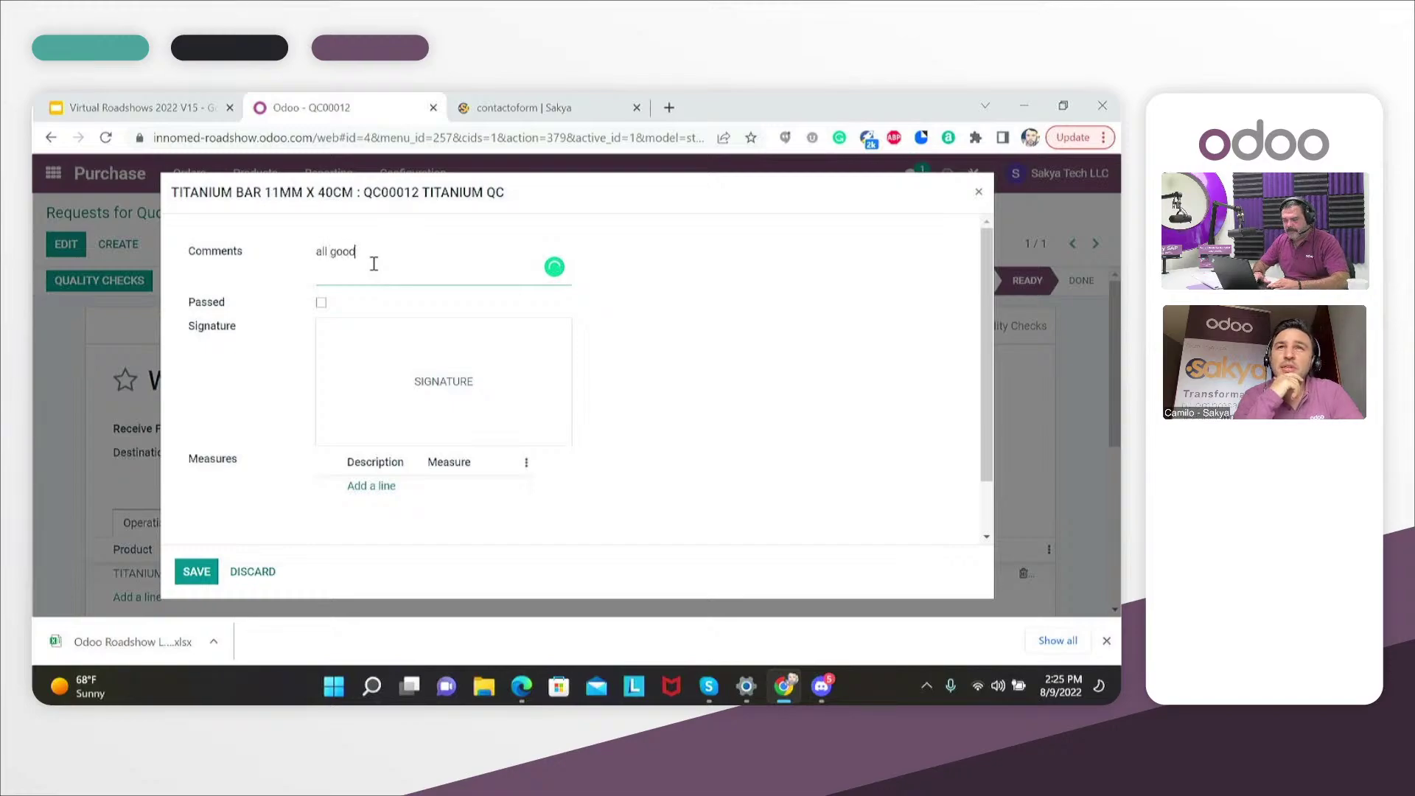
click(322, 303)
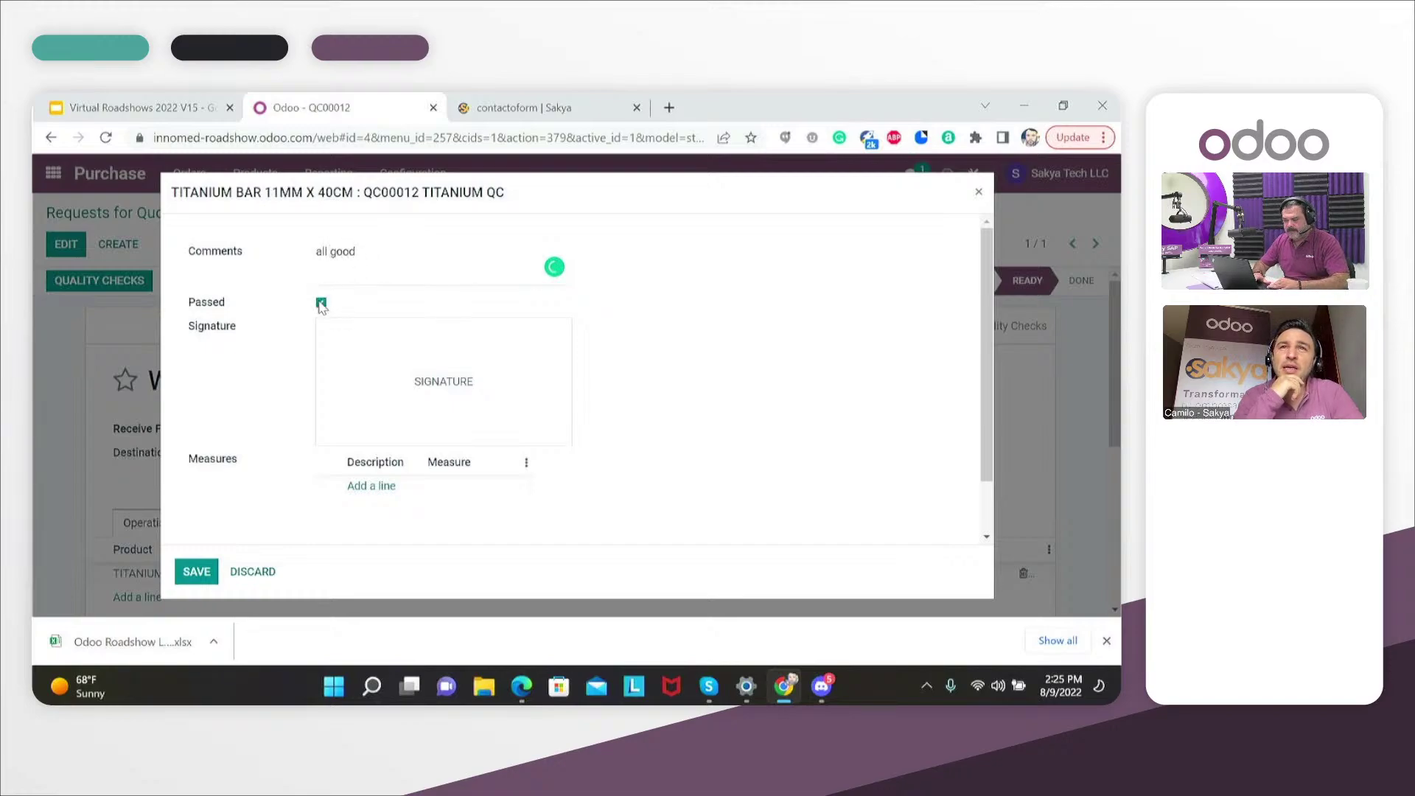
Draw and adopt a handwritten signature on the TITANIUM QC worksheet, and save the worksheet
click(402, 420)
mouse_move(418, 370)
mouse_down()
mouse_move(489, 413)
mouse_move(642, 371)
mouse_up()
drag(514, 363, 638, 383)
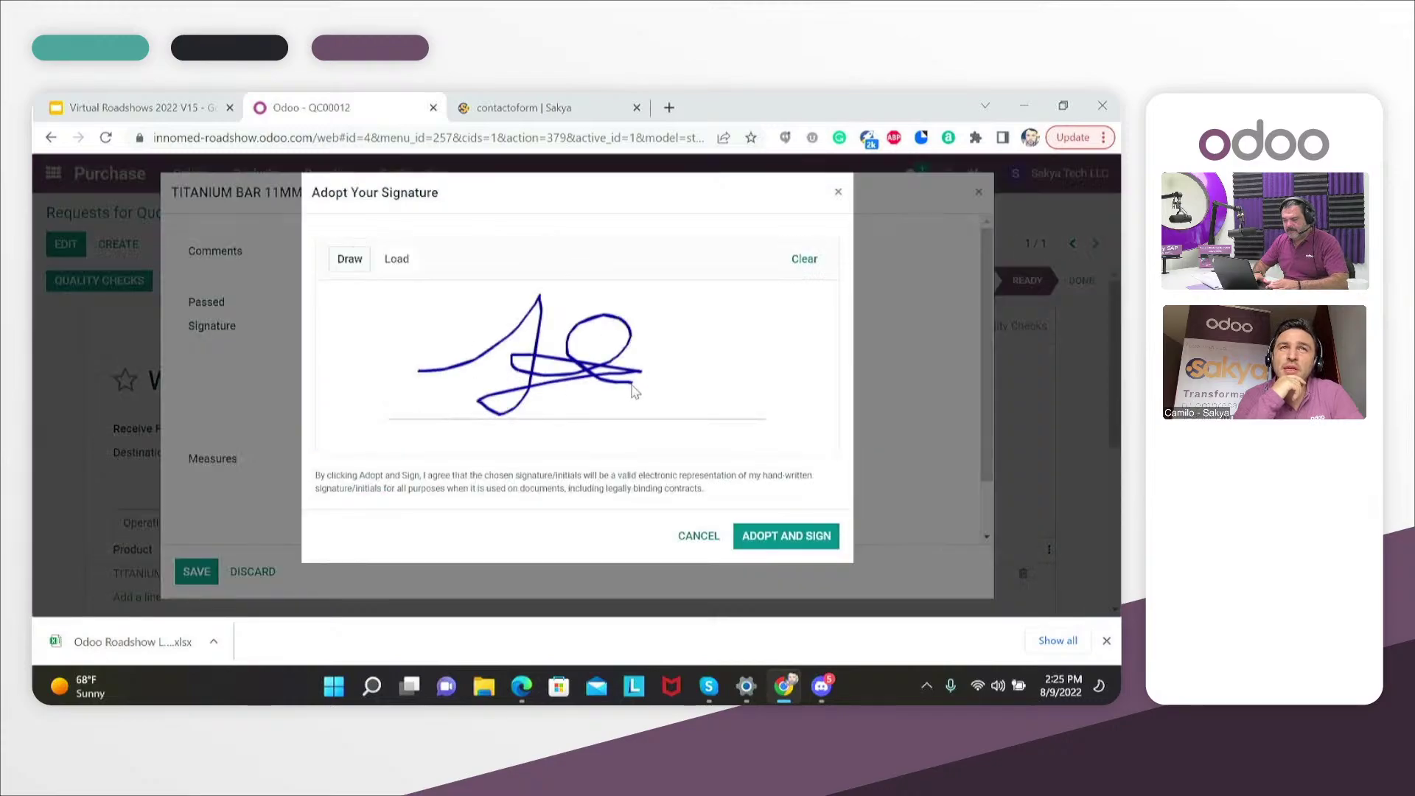
click(798, 540)
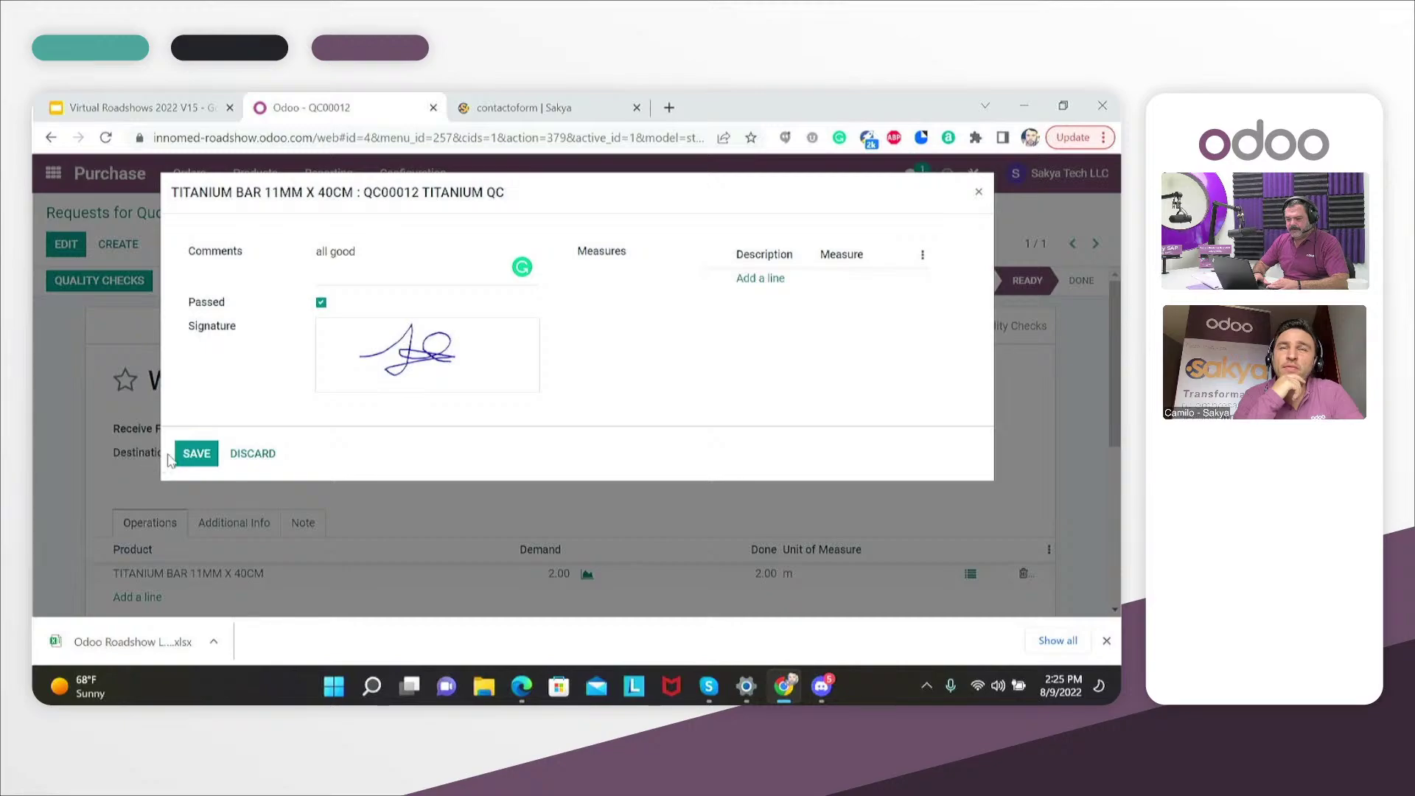
click(189, 456)
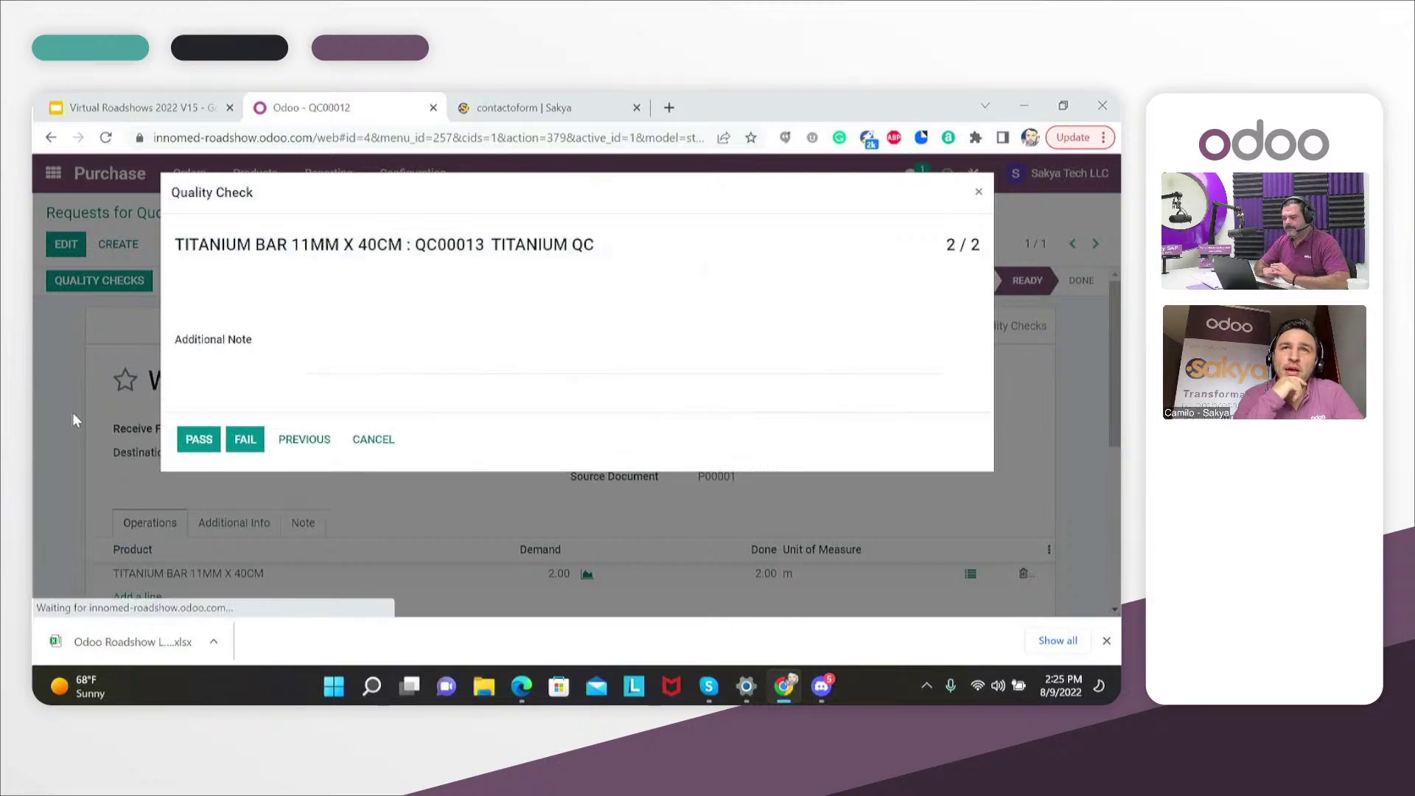
Pass the second TITANIUM QC check with the additional note "time to rock and roll!" and validate the receipt
click(401, 334)
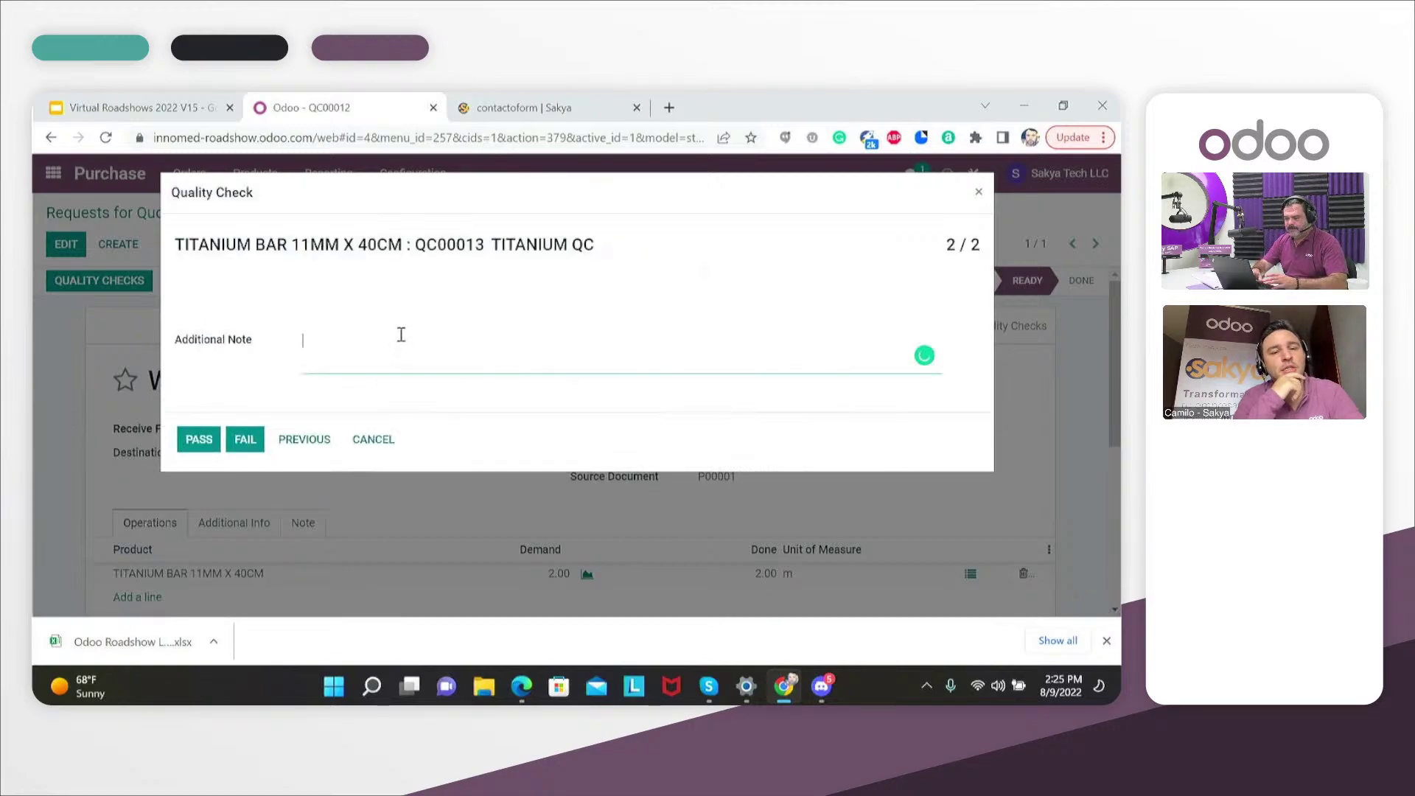
text(time to rock)
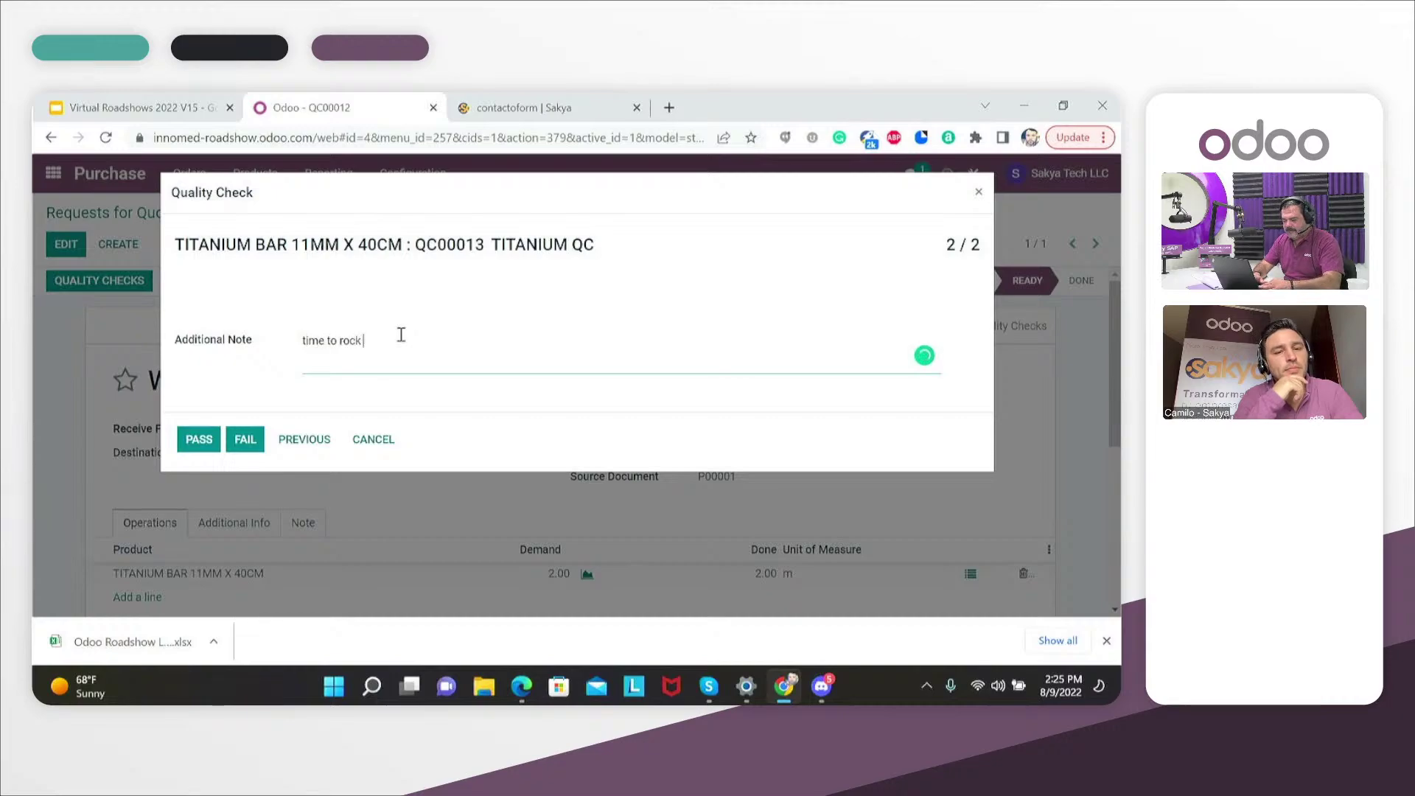
text( and roll!)
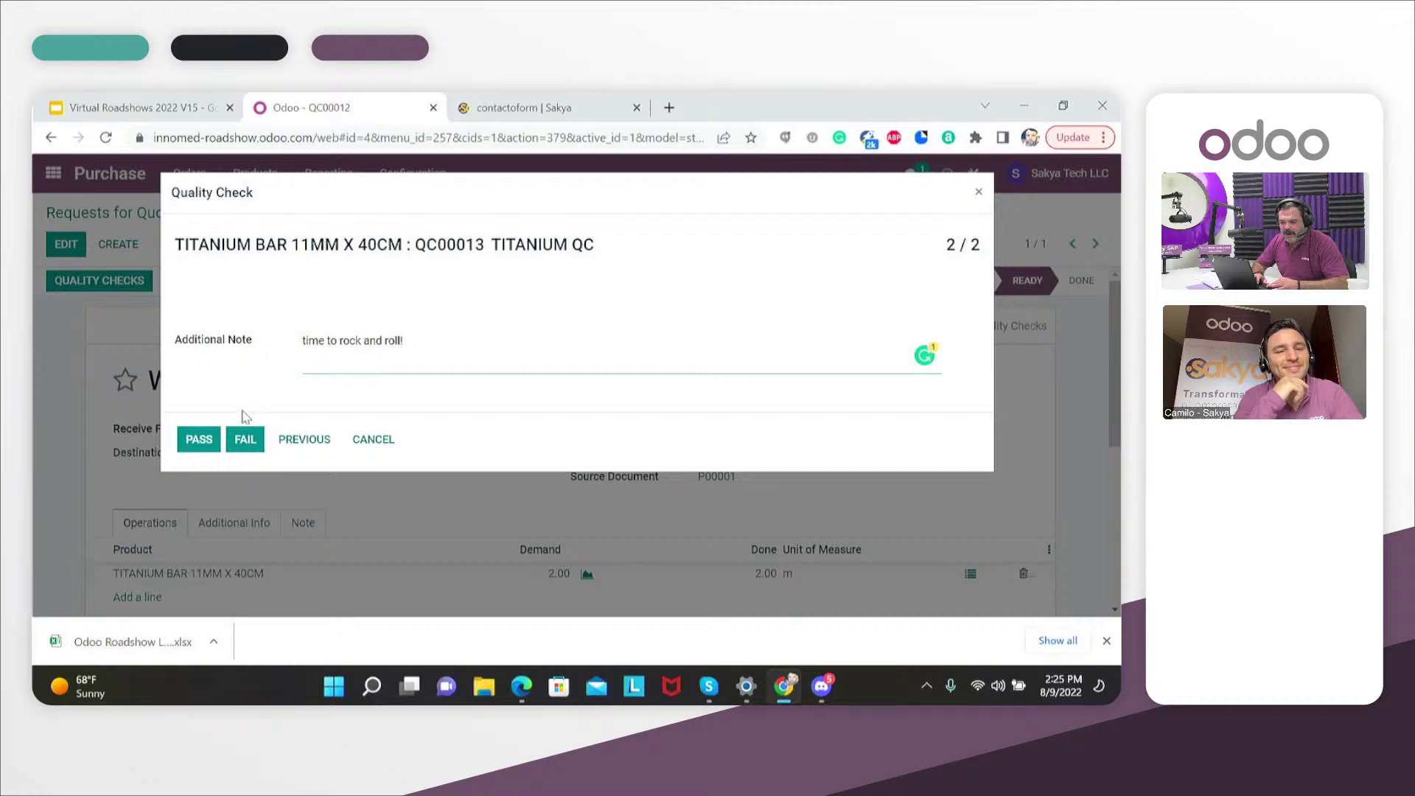
click(186, 440)
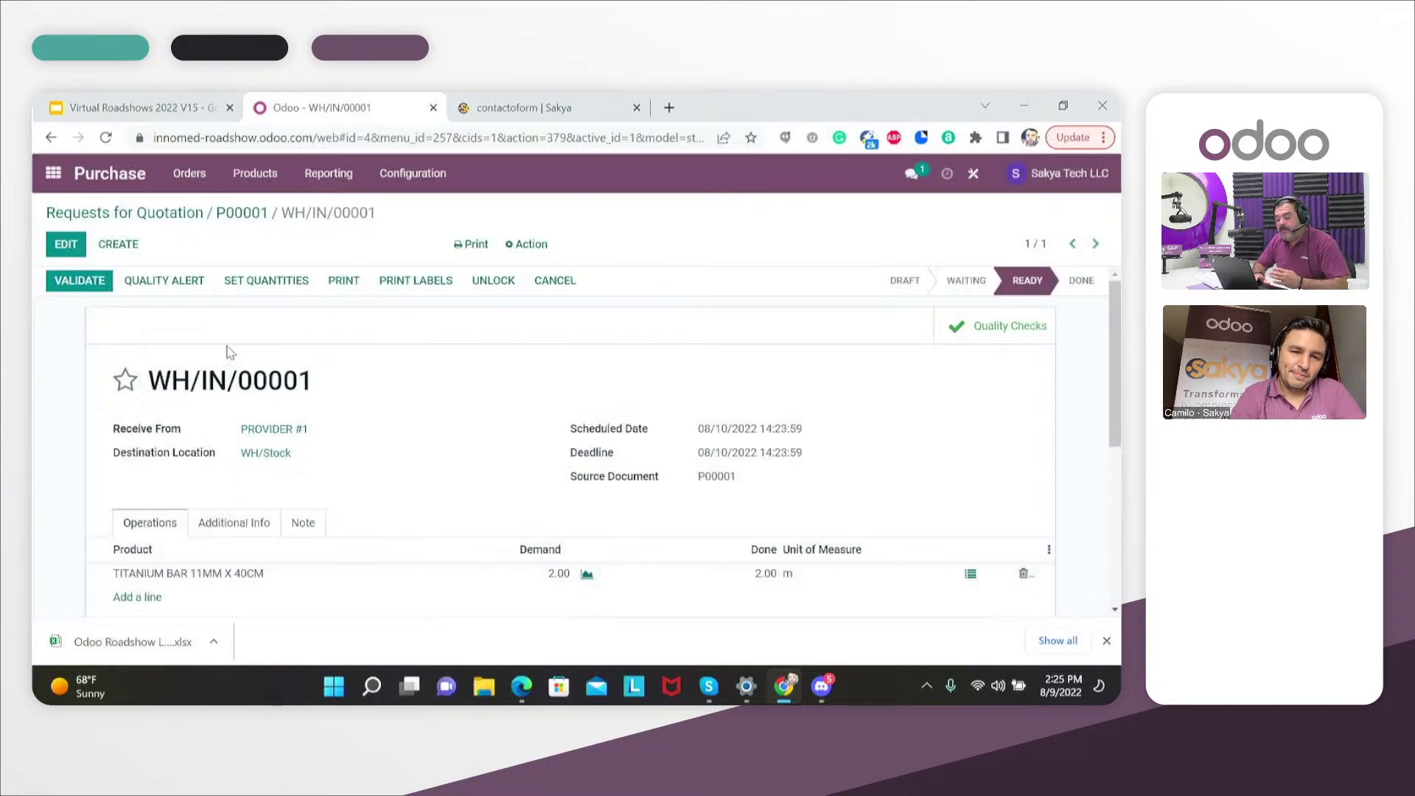
click(71, 285)
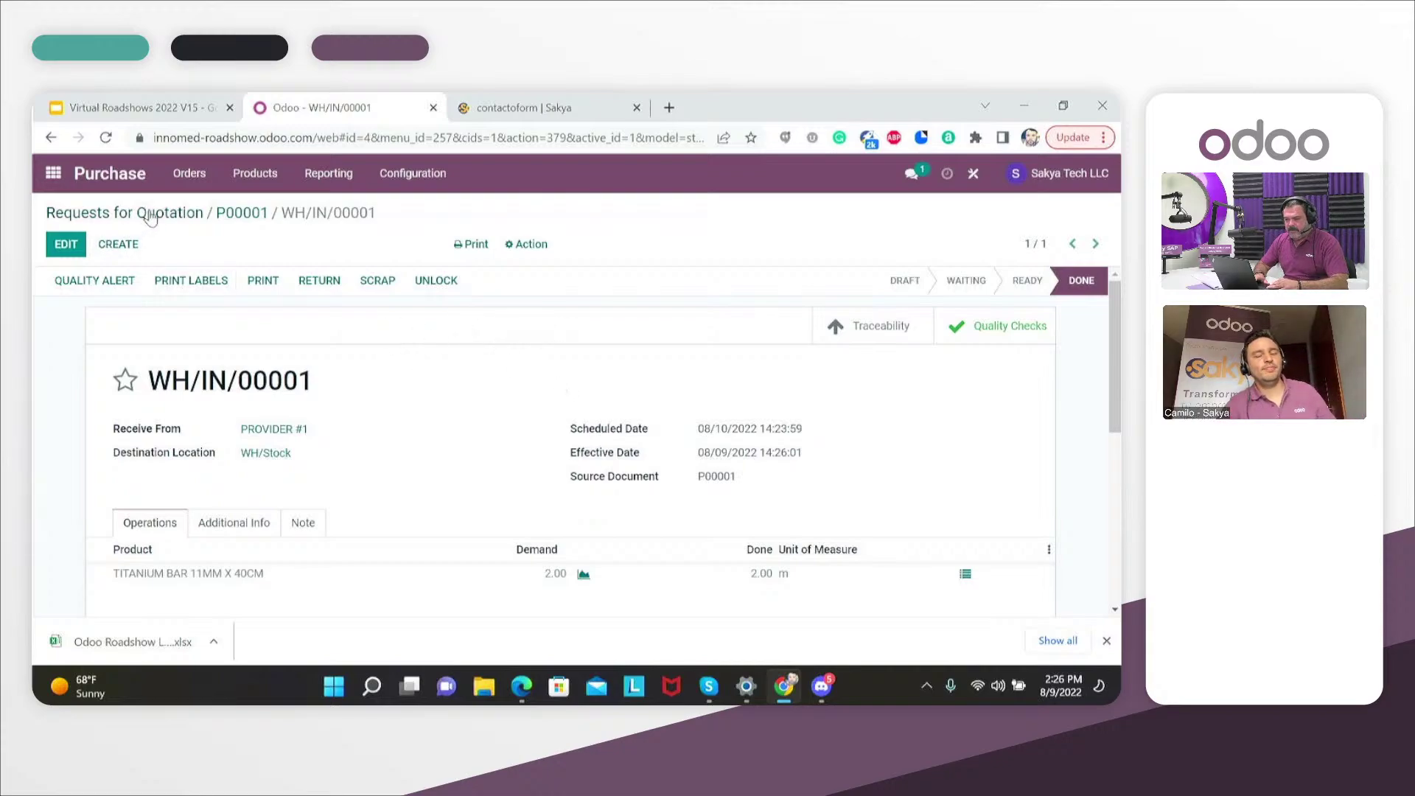
Open the Radius Compression Plate manufacturing order WH/MO/00002 in the Manufacturing app and review its components
click(53, 174)
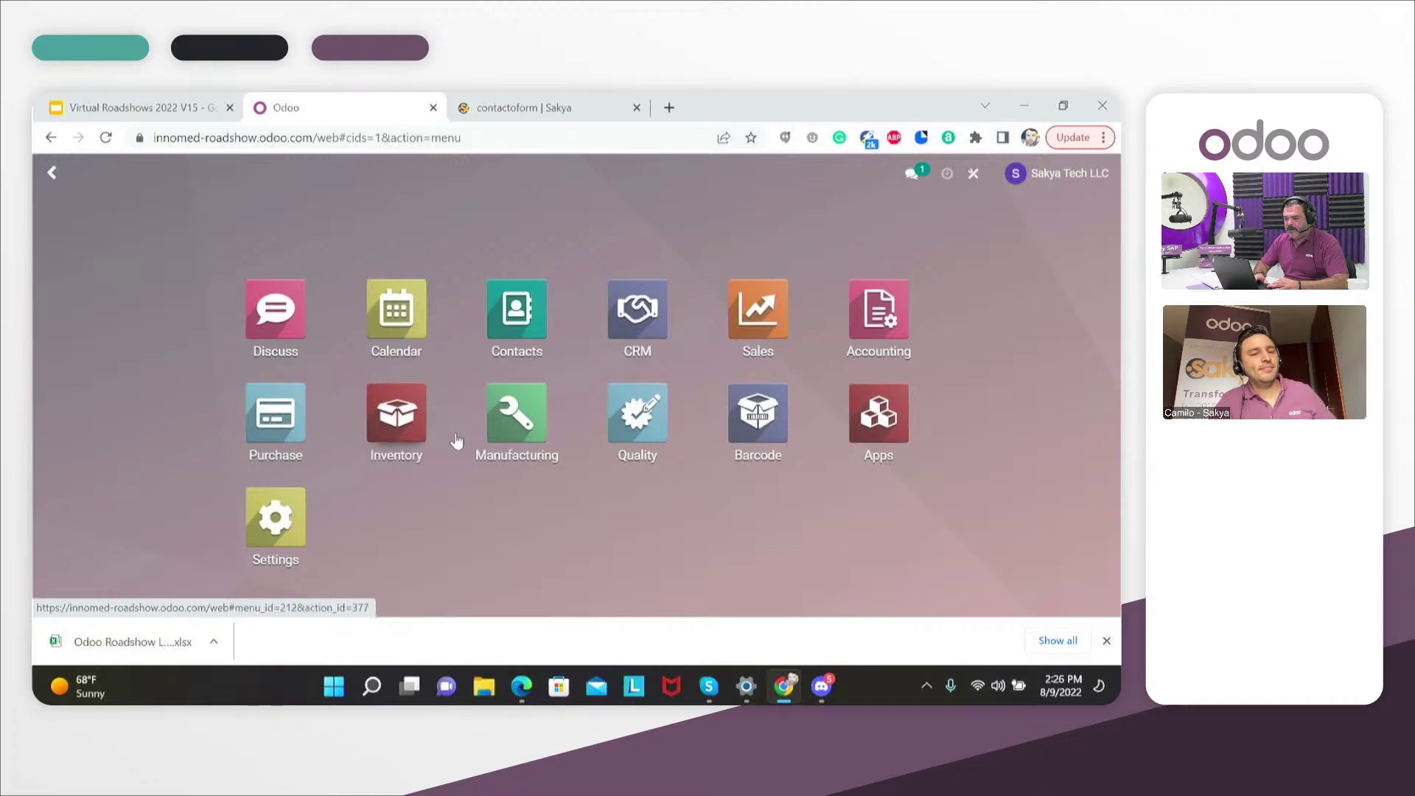
click(513, 417)
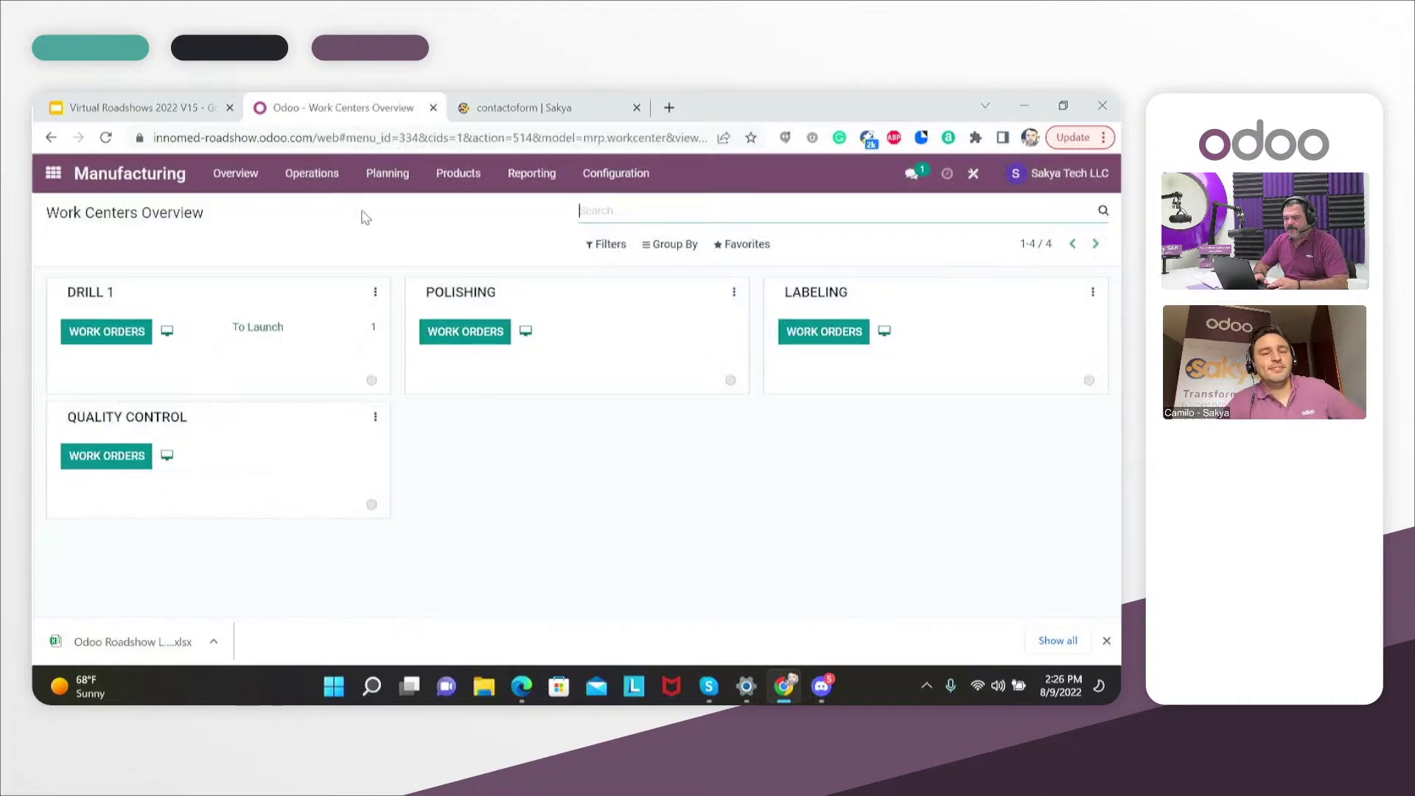
click(311, 177)
click(313, 208)
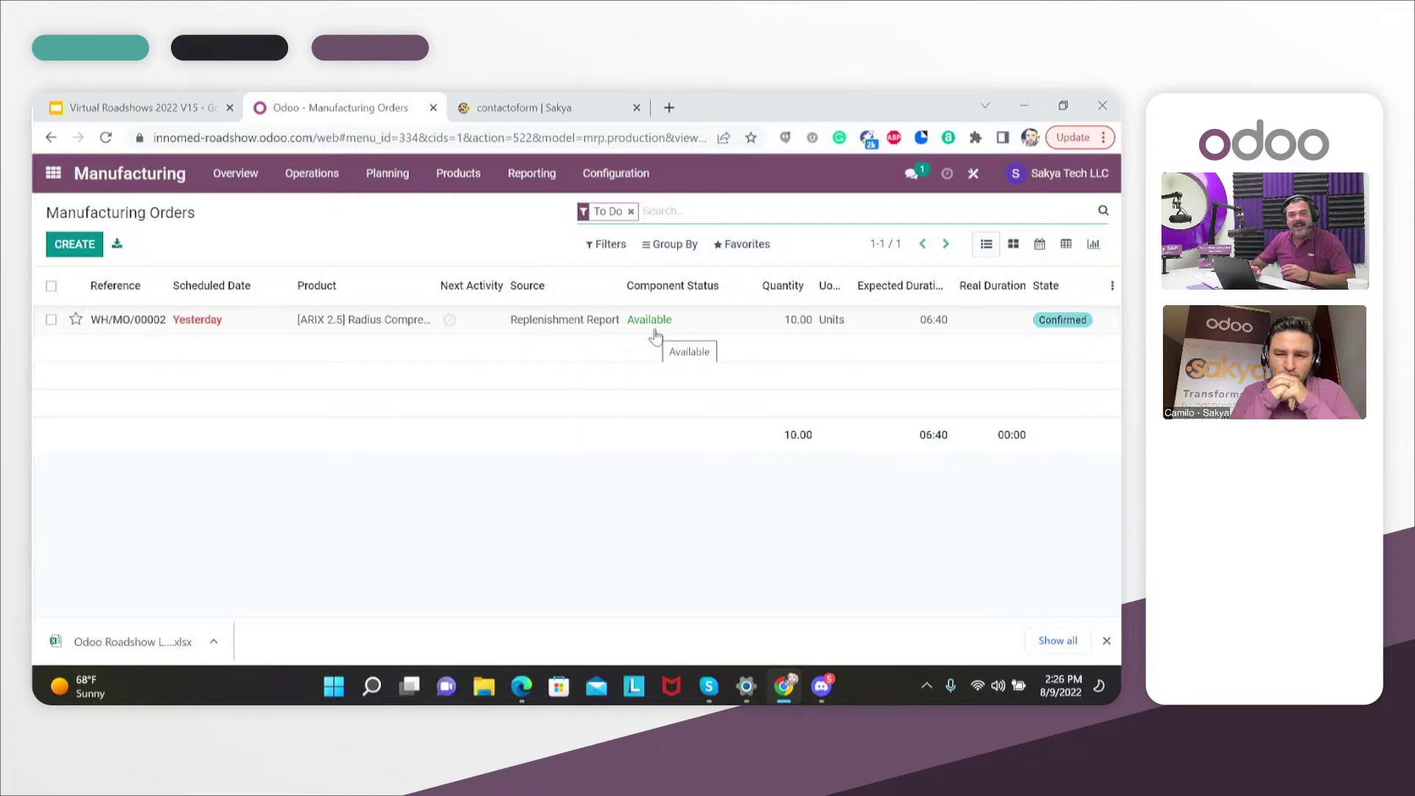
click(359, 324)
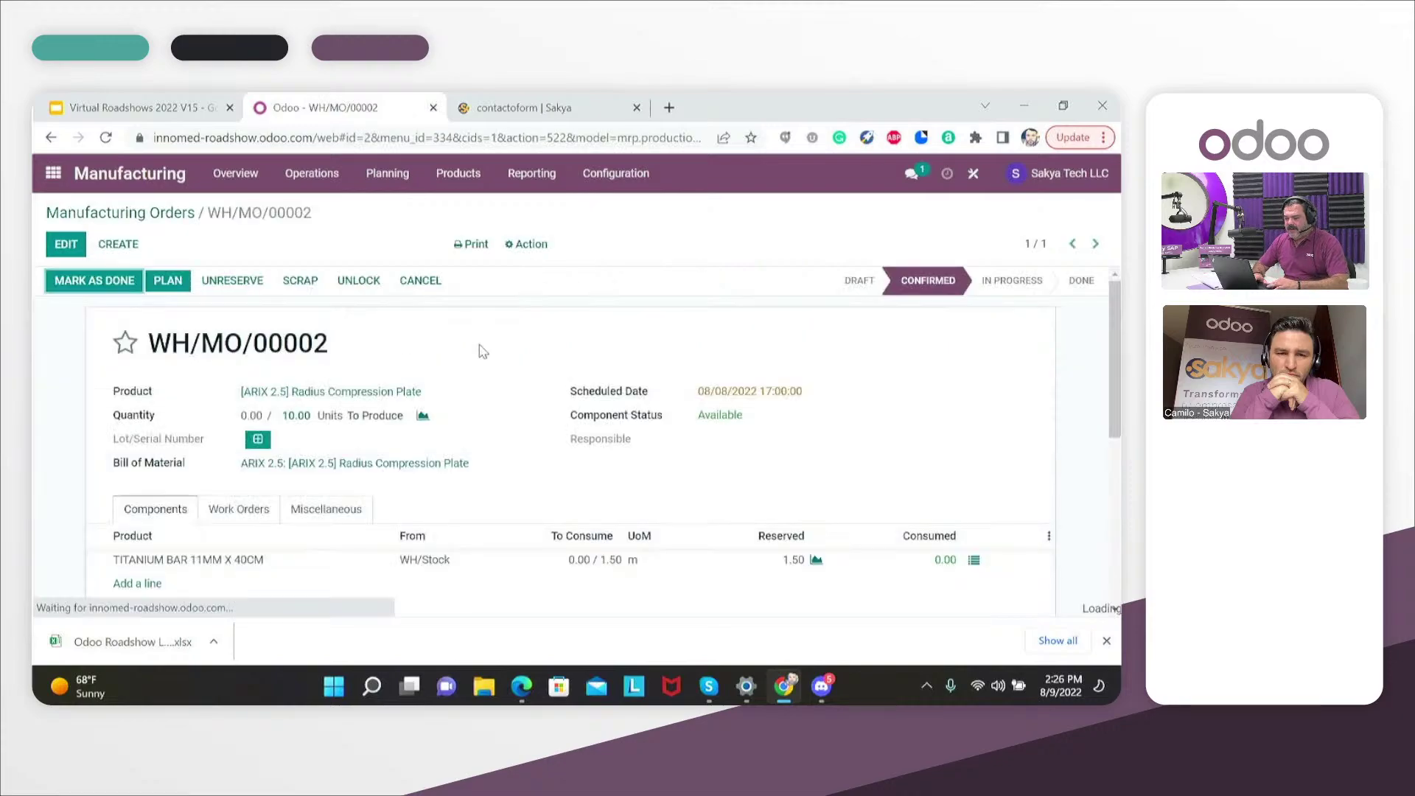
drag(1114, 371, 1112, 424)
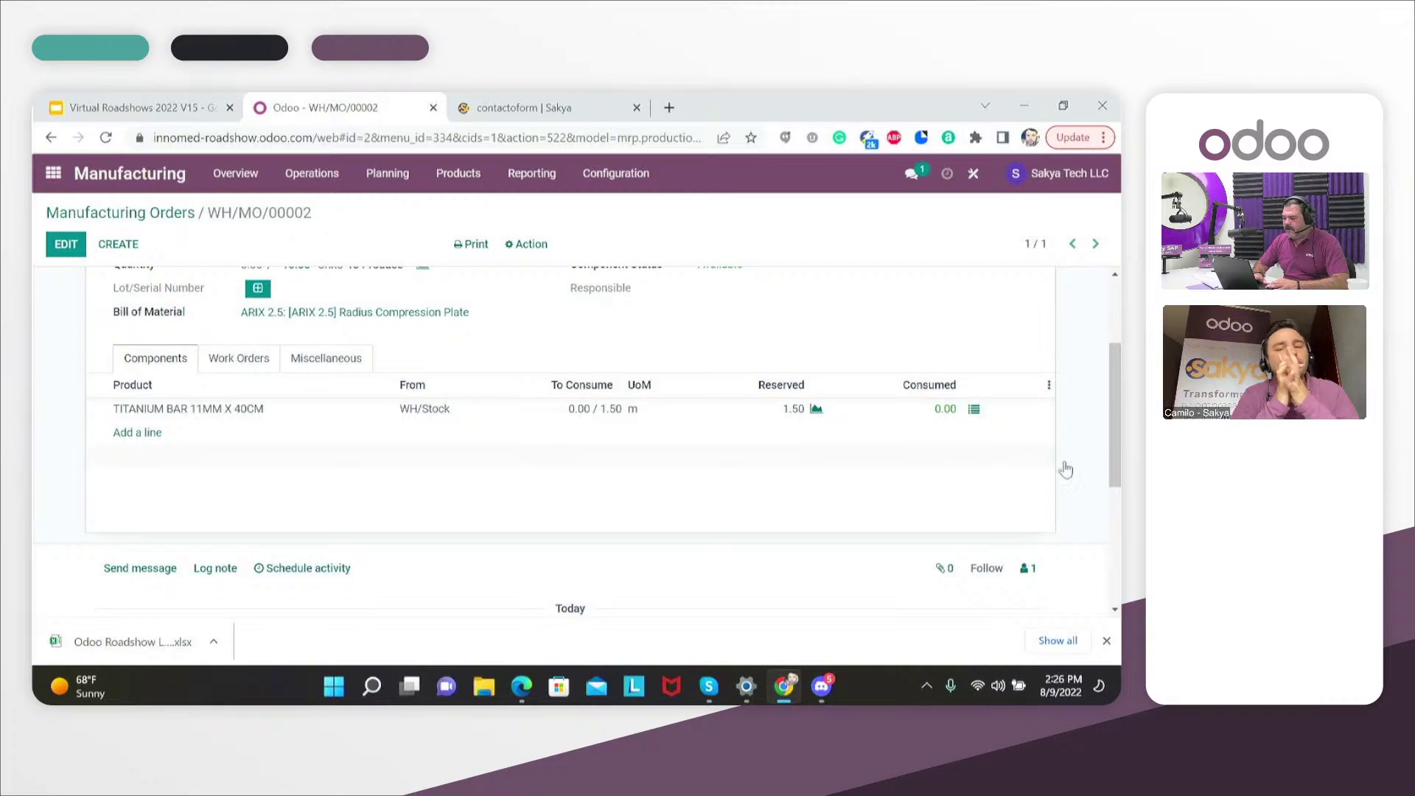
drag(1112, 452, 1115, 417)
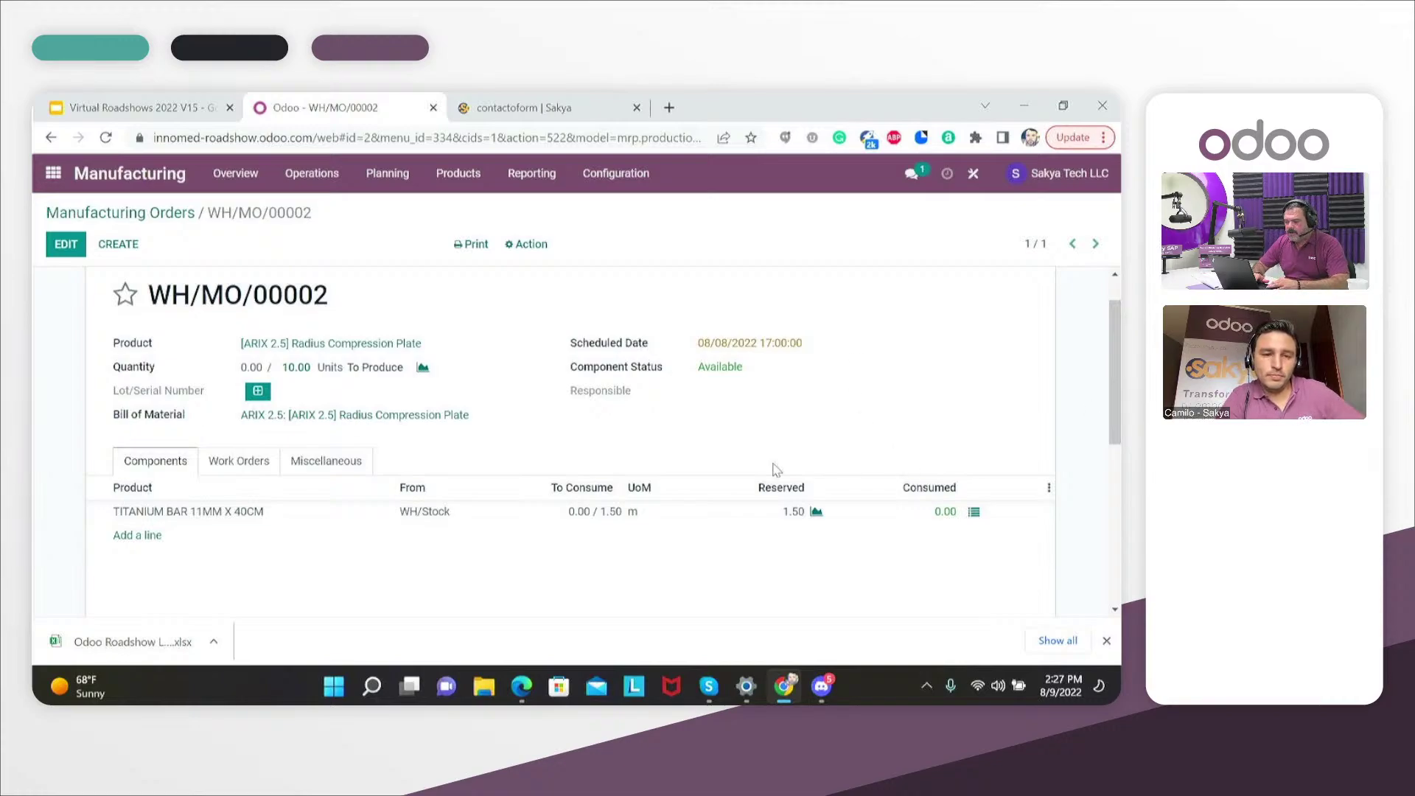
Display the manufacturing order's work orders, plan the order and review the scheduled operations
click(243, 469)
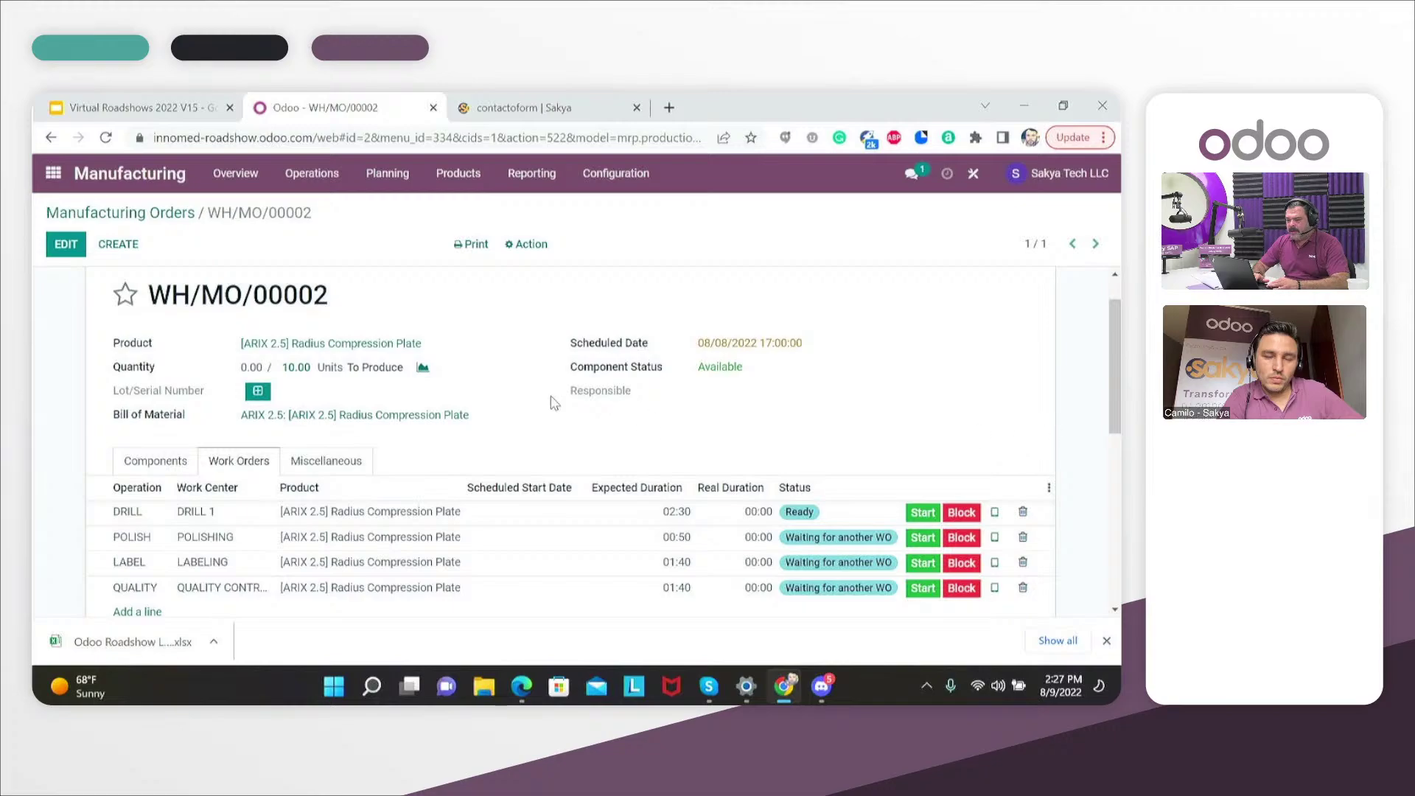
scroll(72, 373, up, 1)
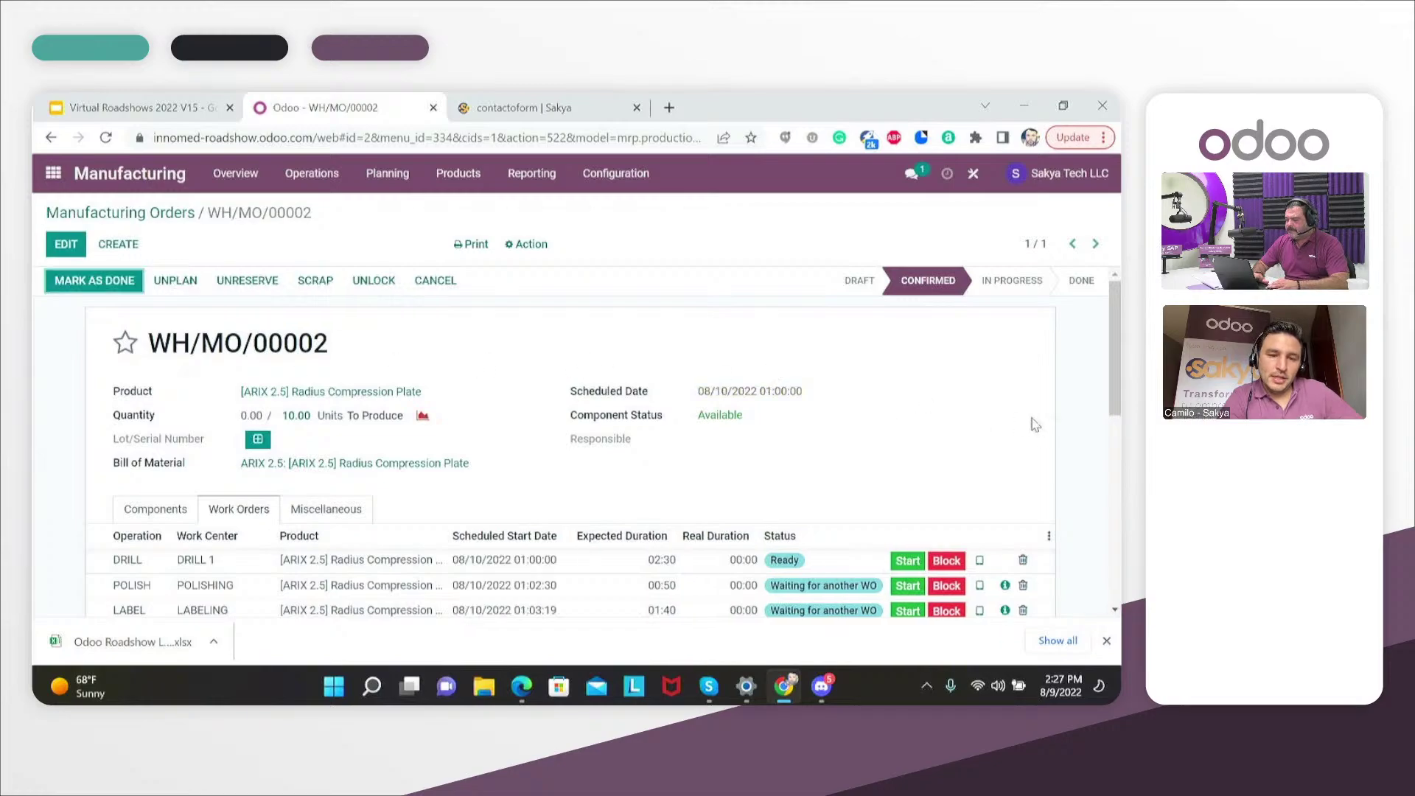
drag(1113, 413, 1115, 465)
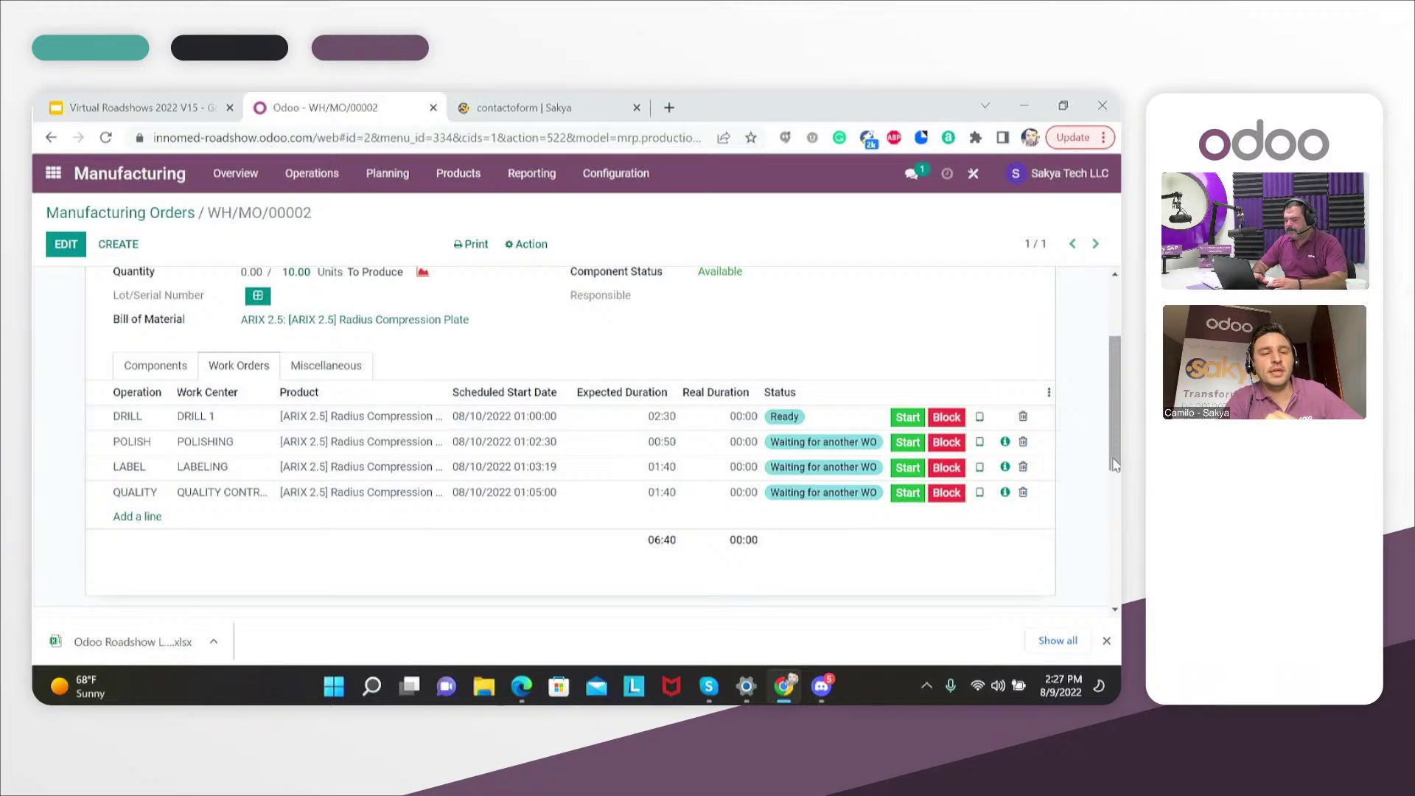
drag(1115, 464, 1114, 404)
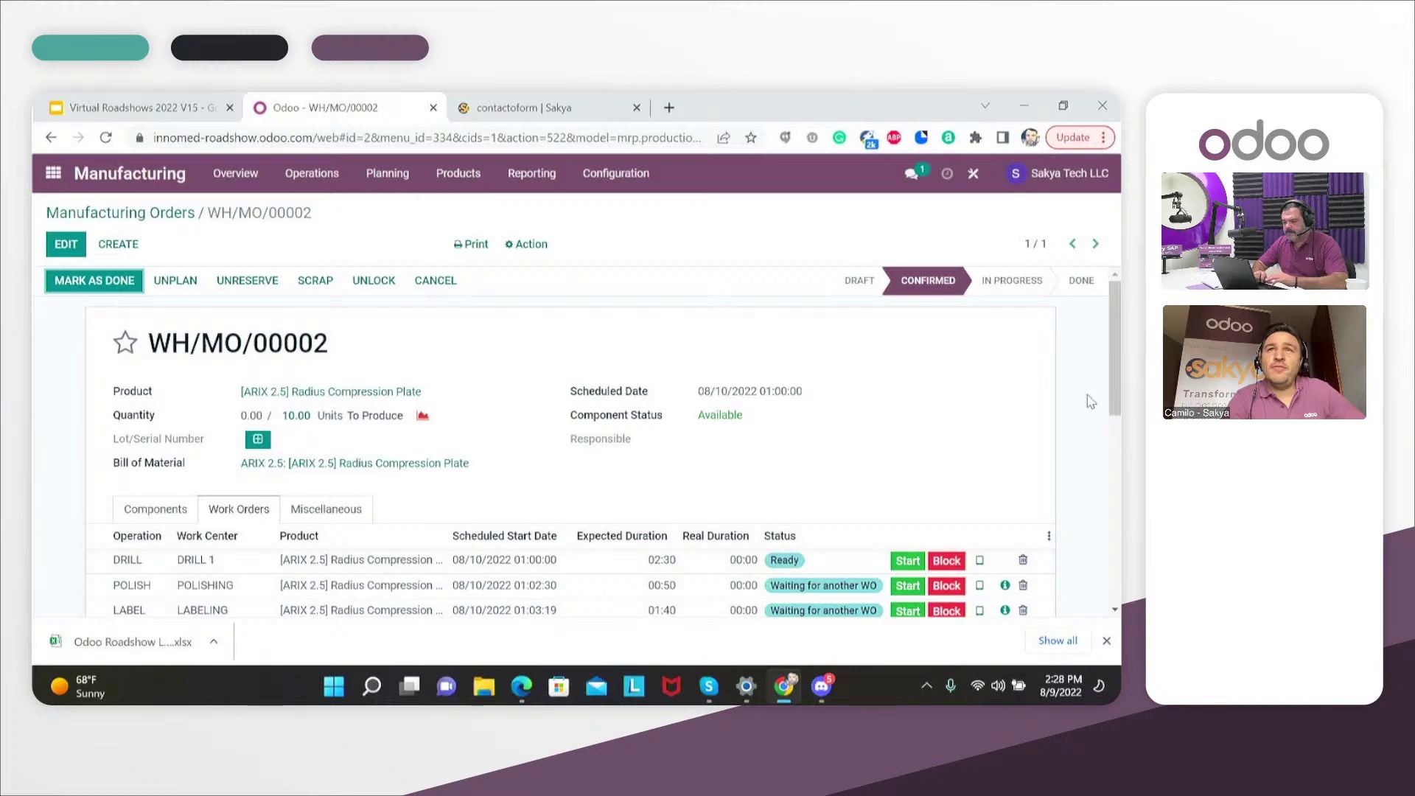
drag(1112, 386, 1113, 414)
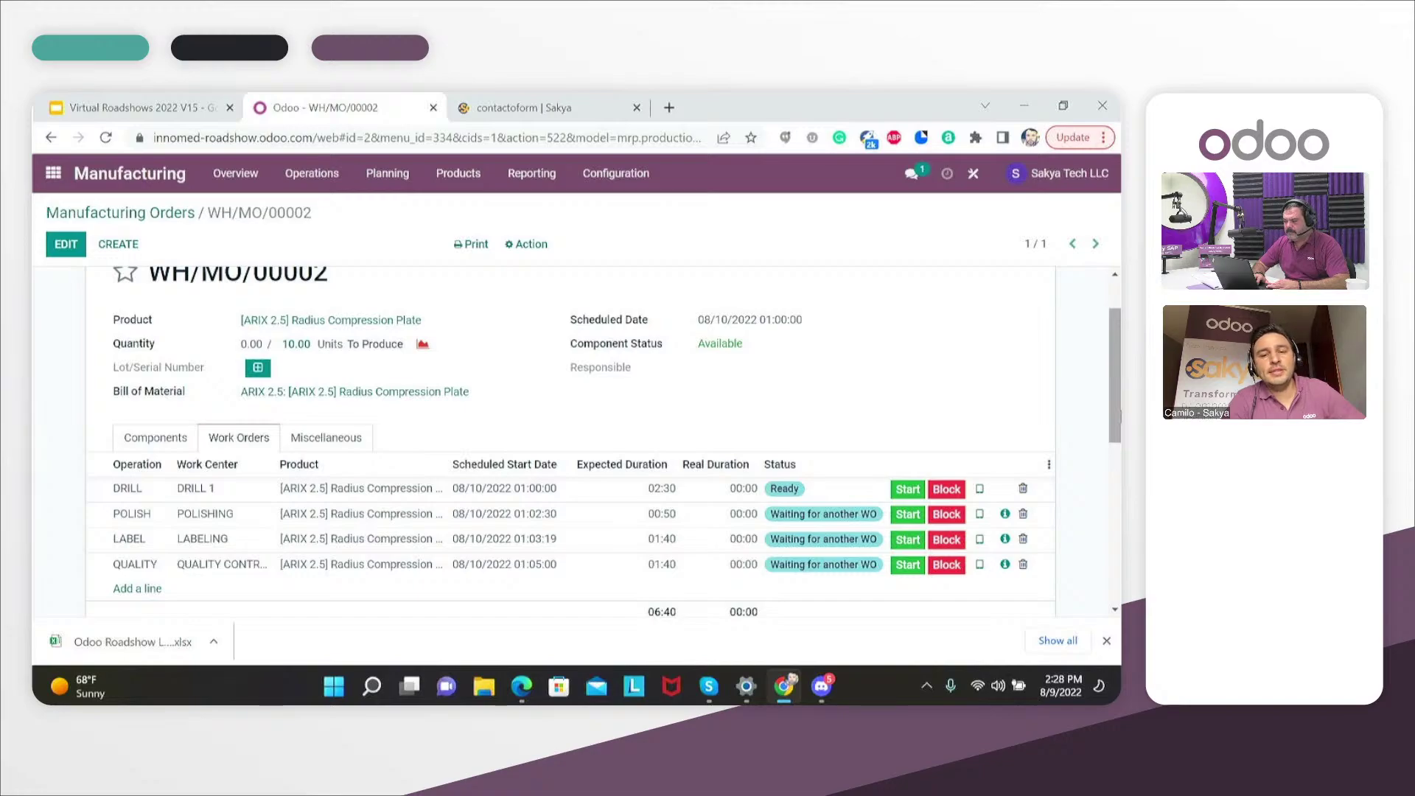
drag(1113, 414, 1111, 373)
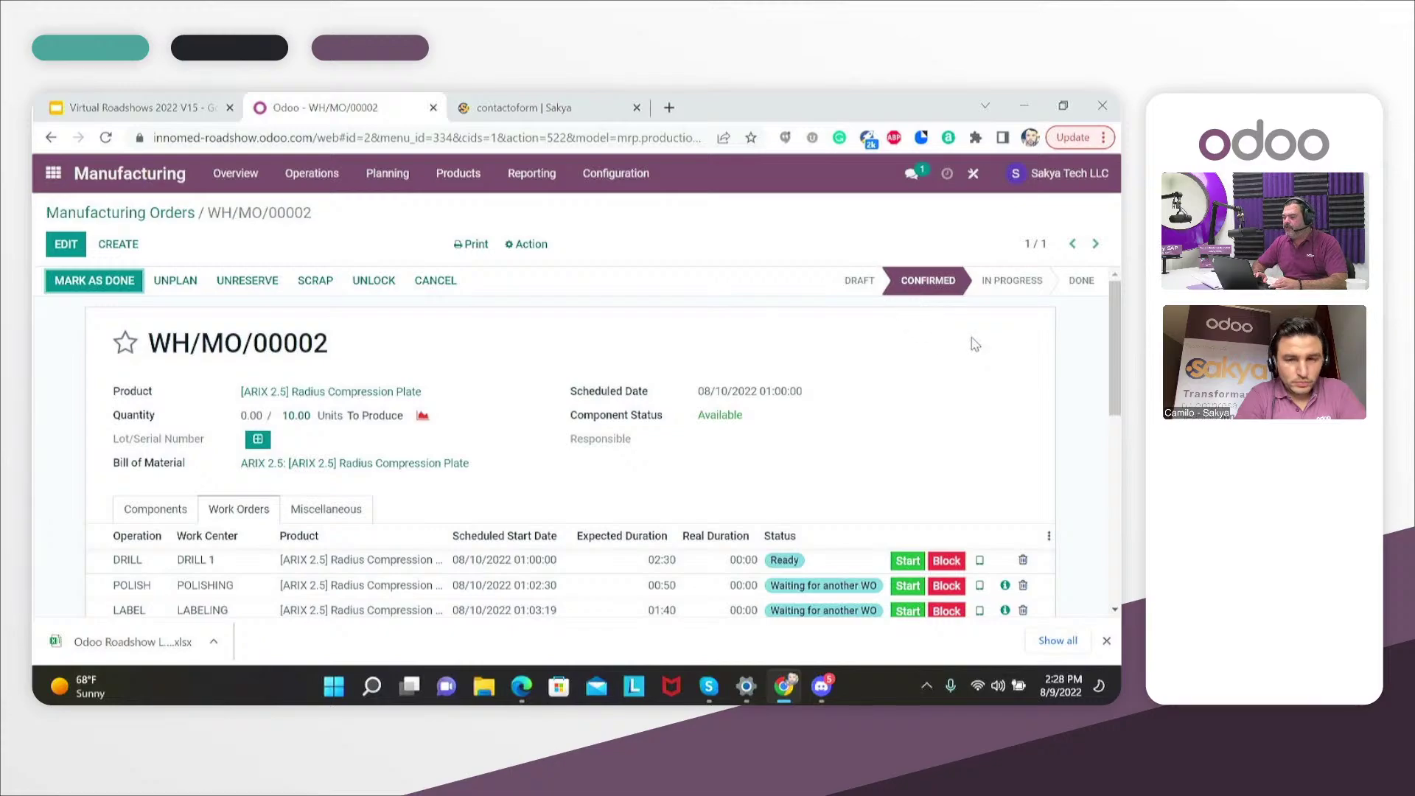
Open the DRILL work order in the tablet view and look through its attached PDF instructions
scroll(1115, 325, down, 2)
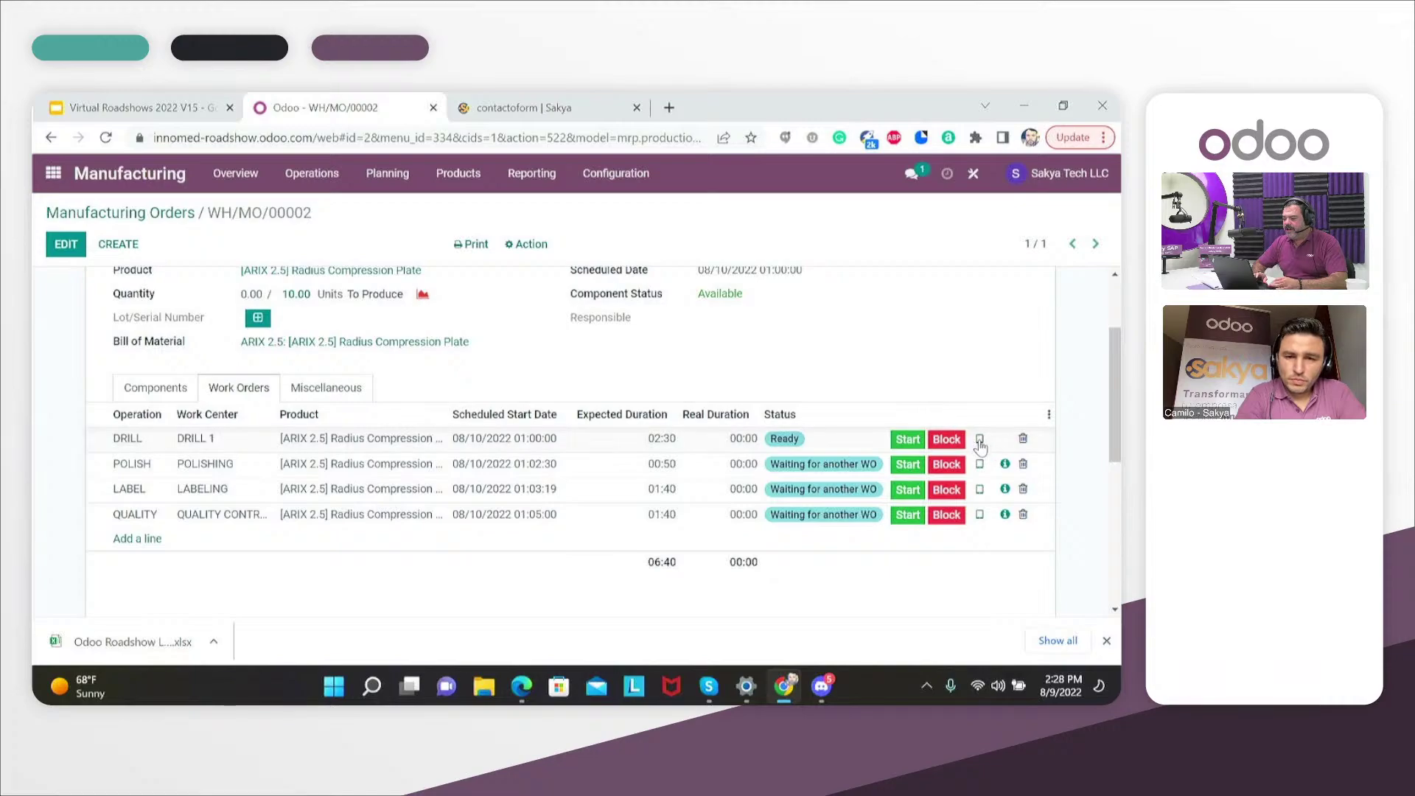
click(980, 441)
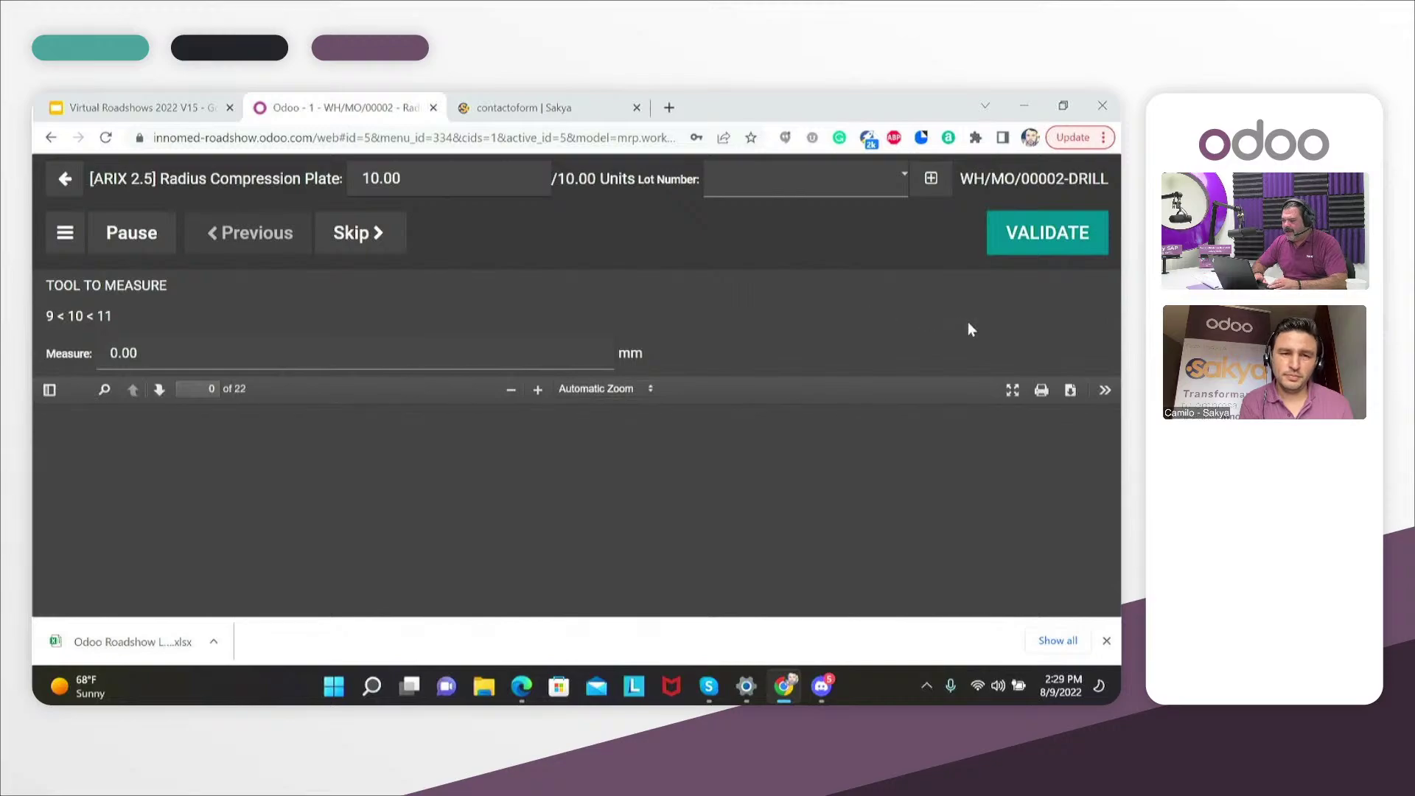
scroll(1113, 478, up, 3)
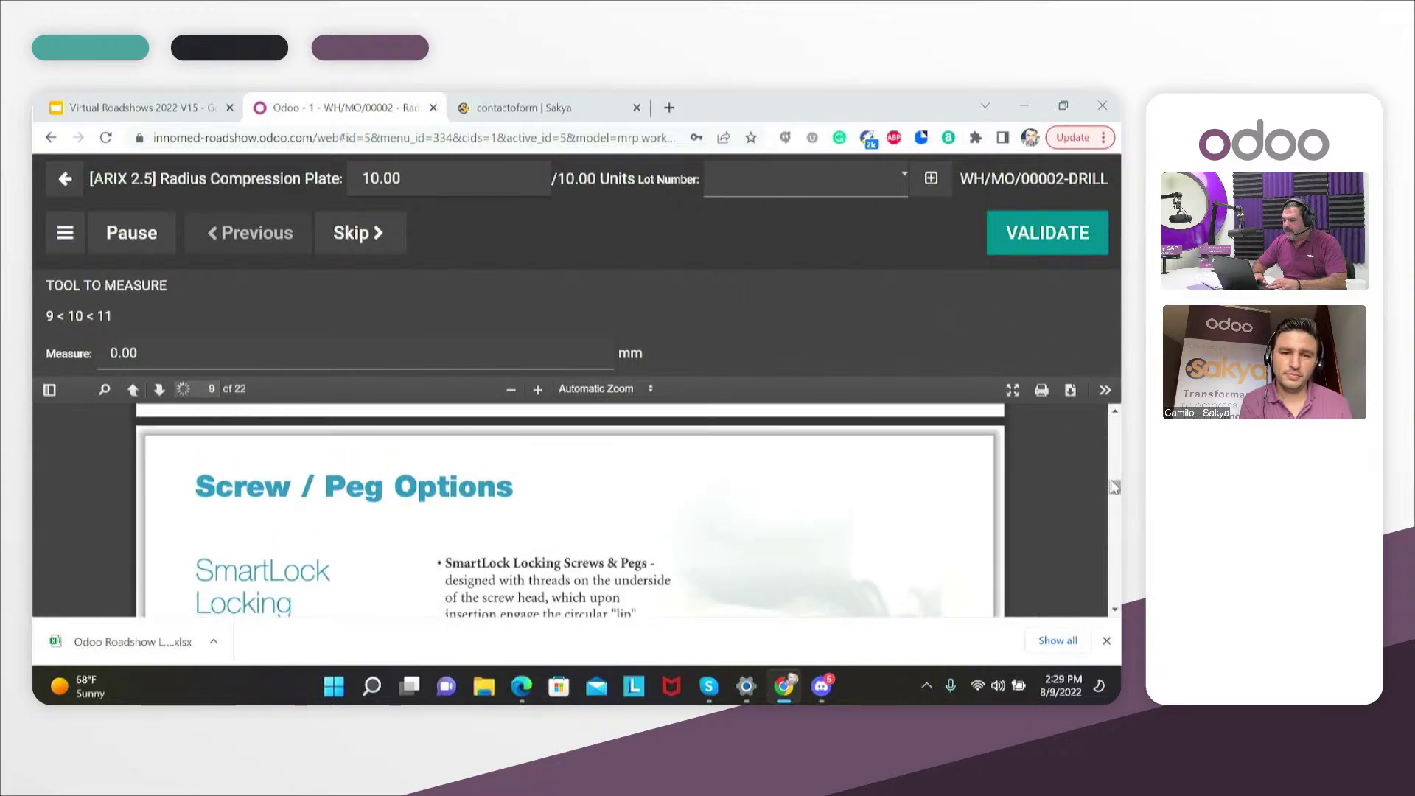
scroll(1113, 478, up, 5)
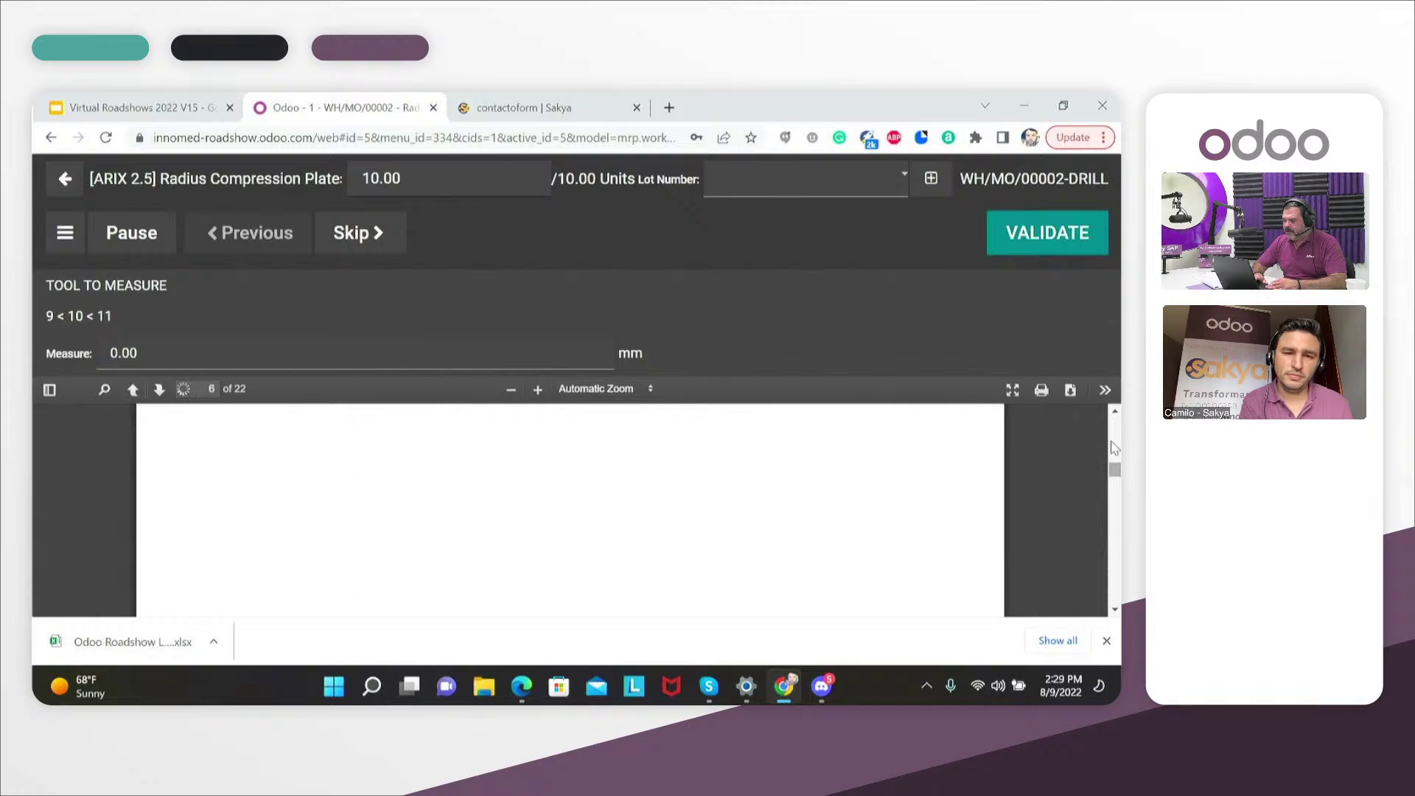
drag(1115, 471, 1110, 379)
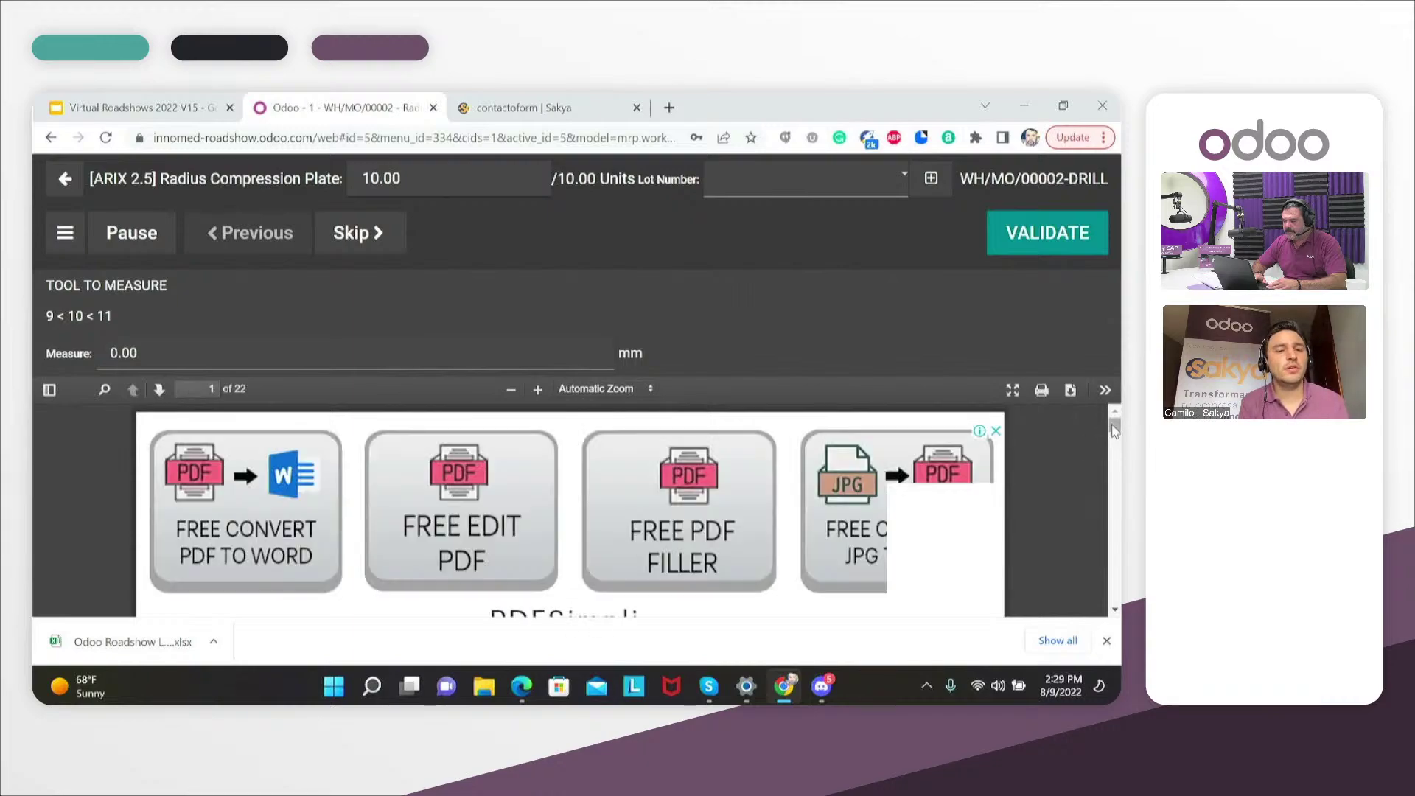
drag(1114, 431, 1115, 438)
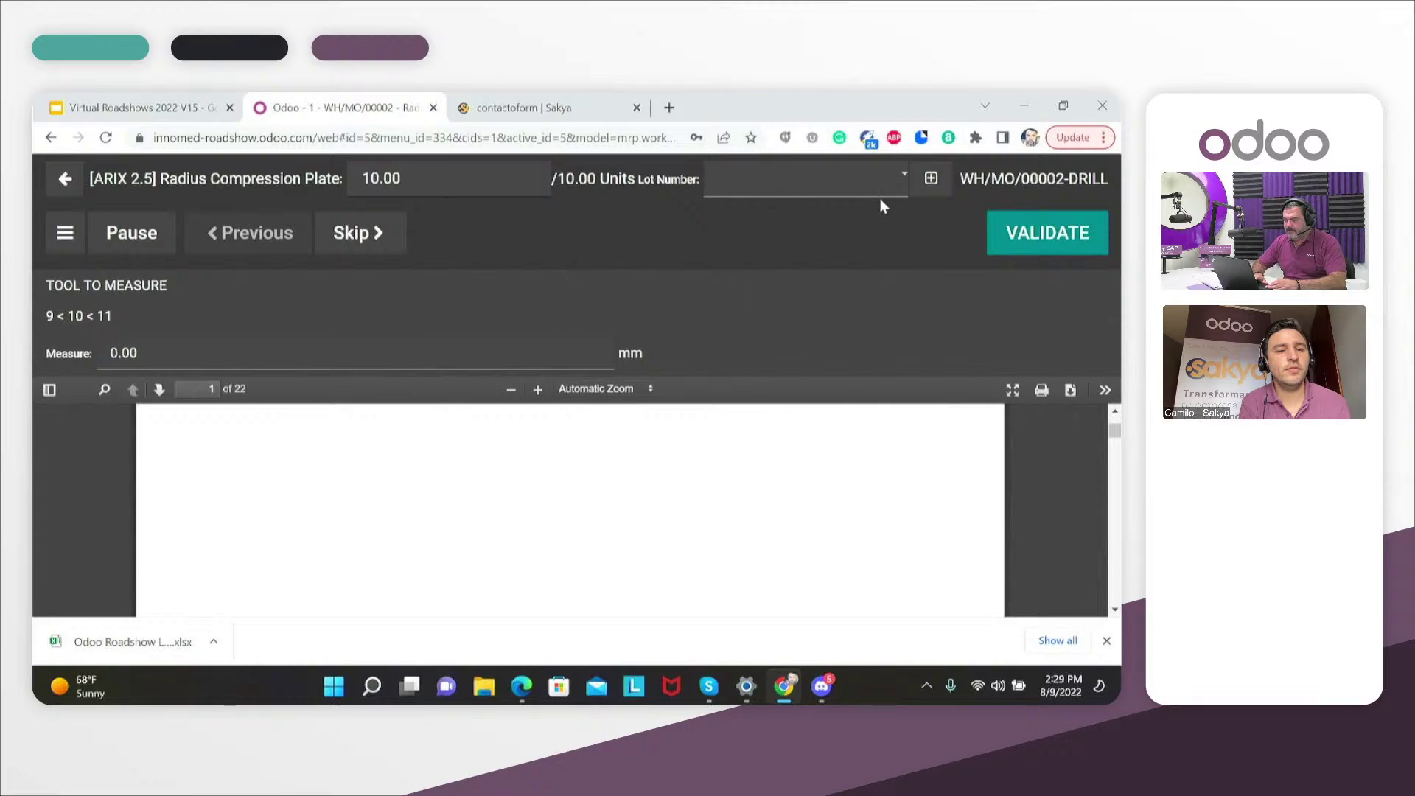
Generate a lot number for the plates, enter 10 mm for the first DRILL tool measurement and validate it
click(934, 183)
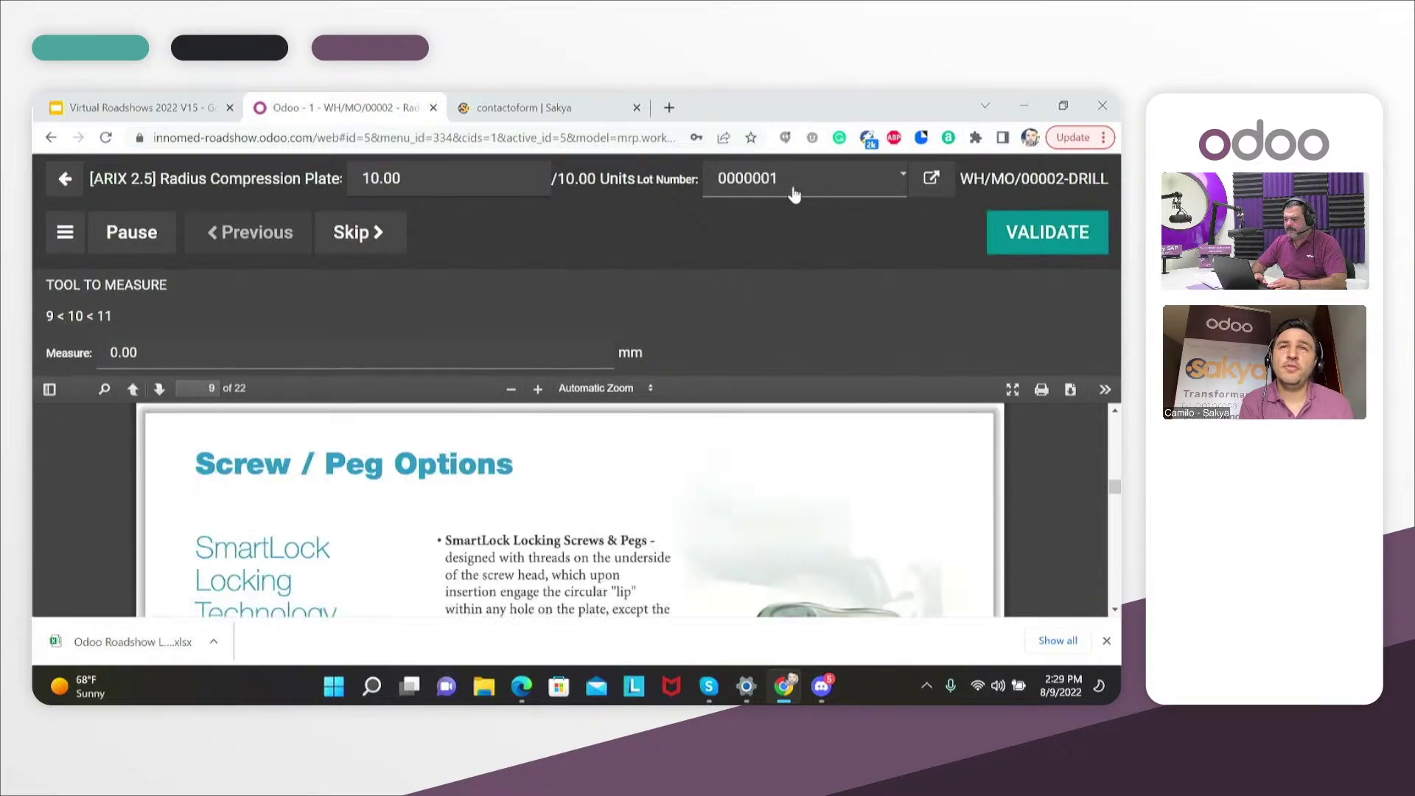
click(148, 362)
drag(147, 361, 100, 363)
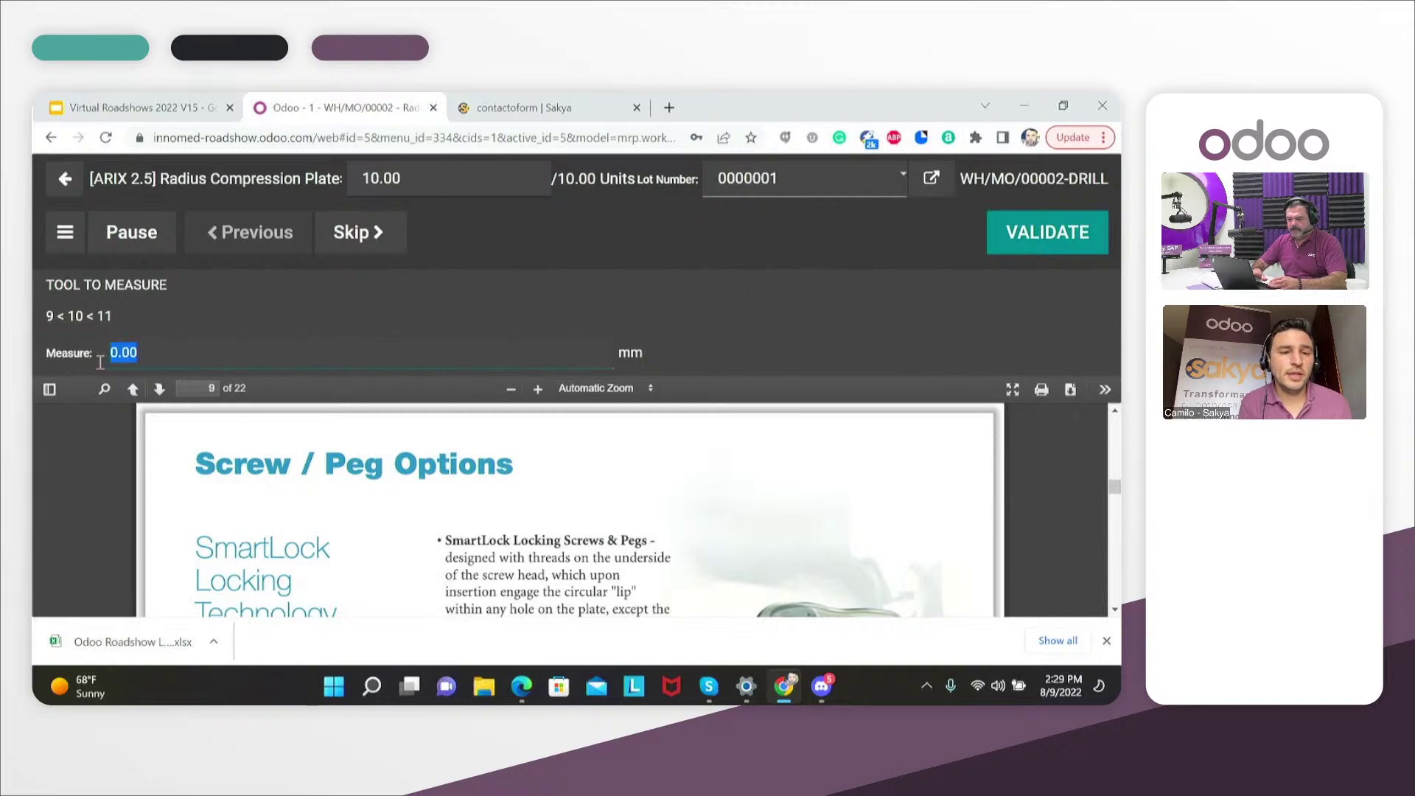
text(10)
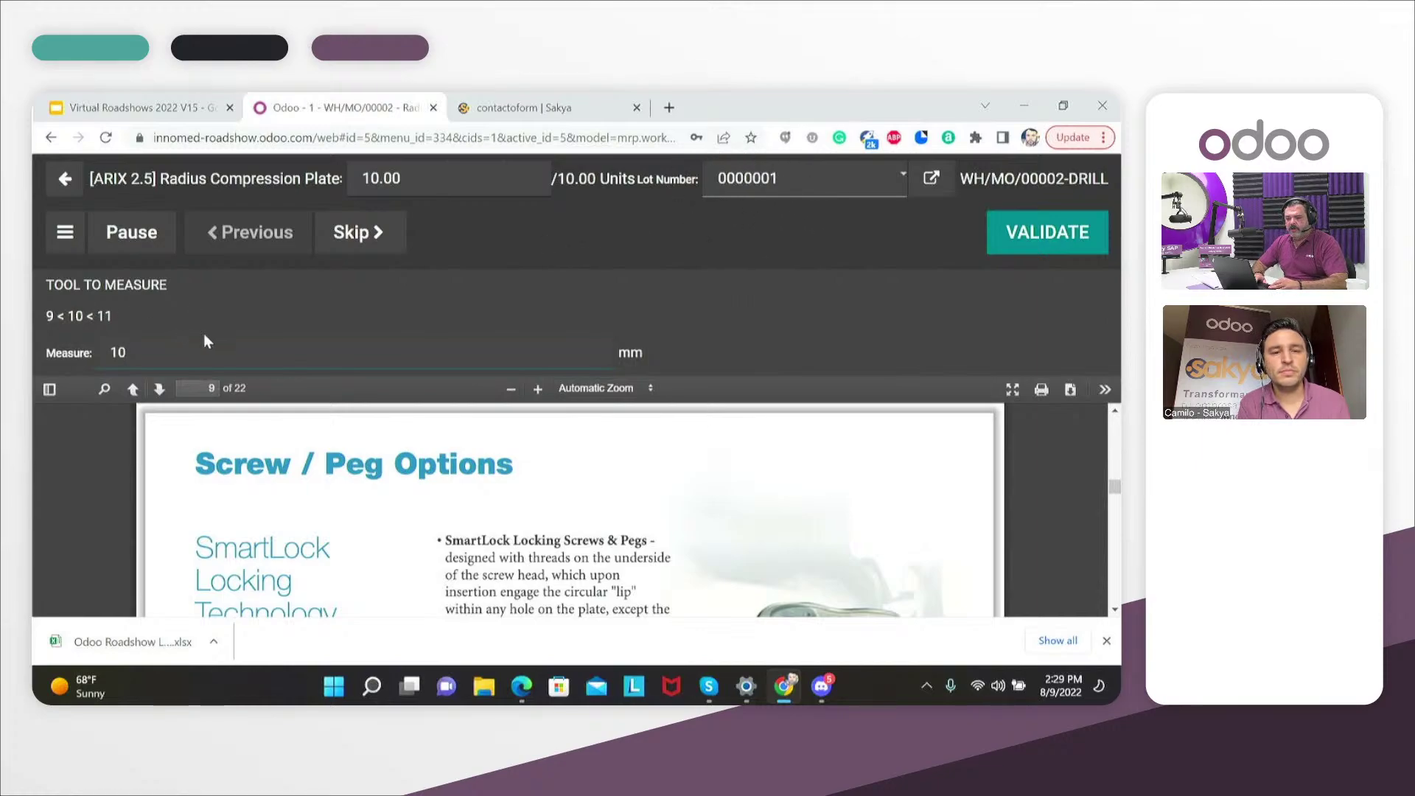
drag(1113, 496, 1115, 477)
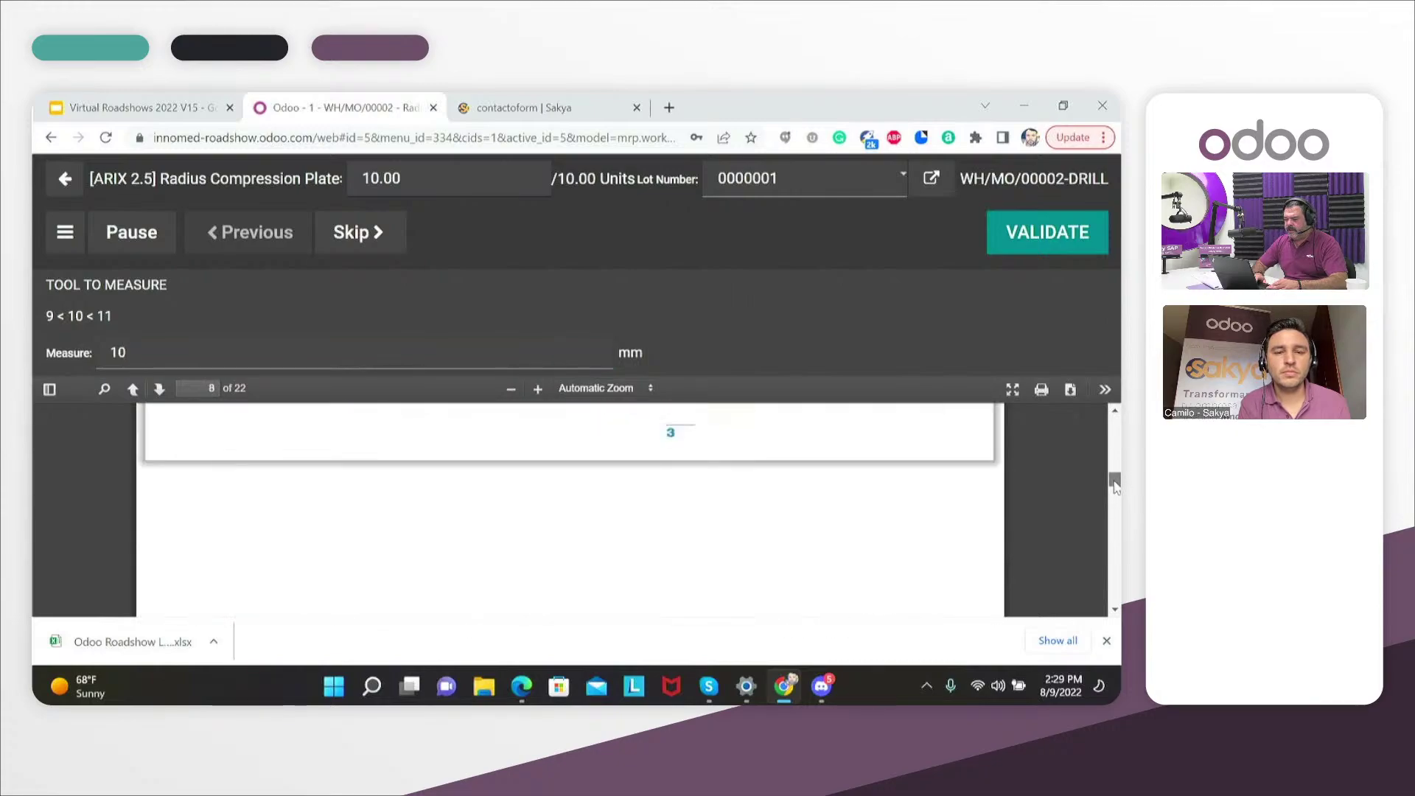
click(1015, 233)
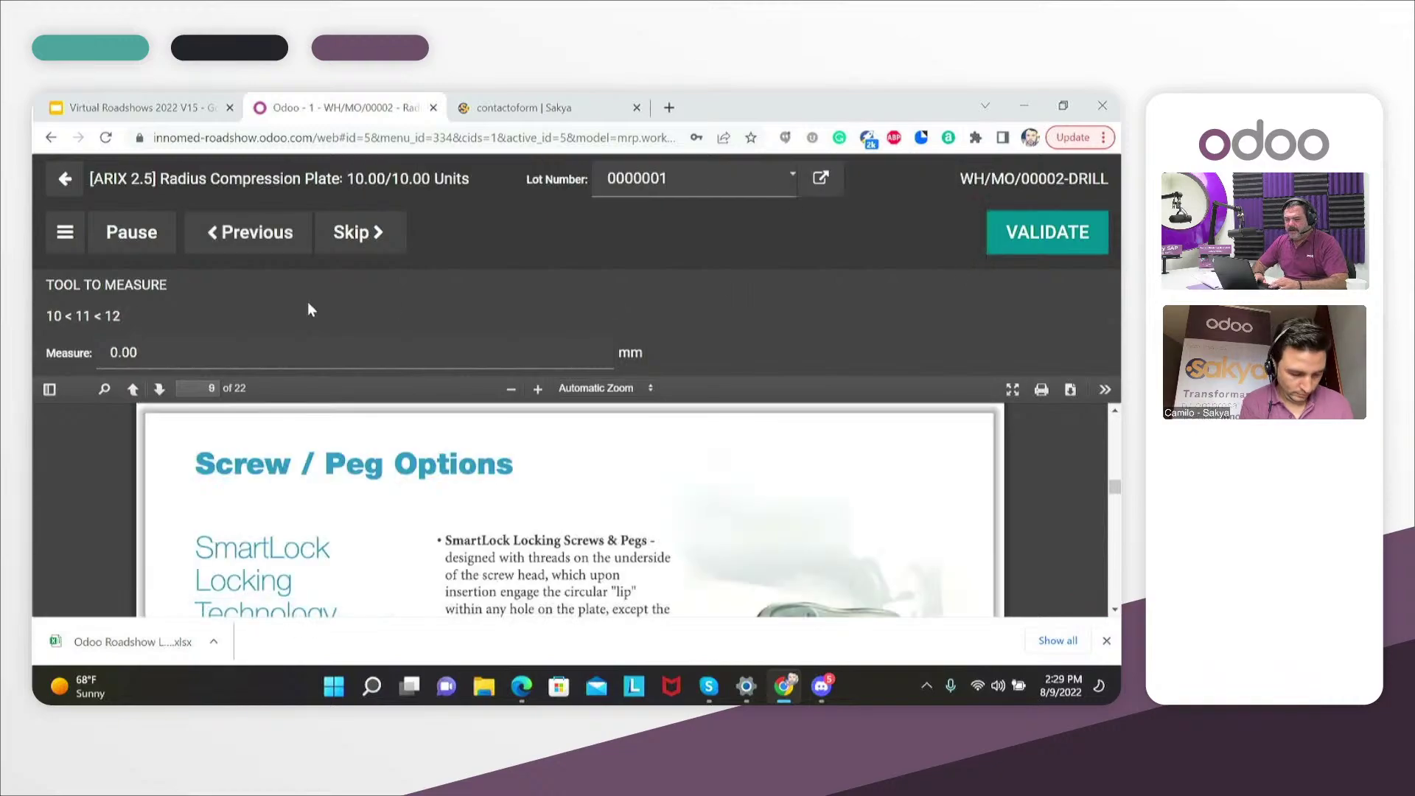
Enter 11 mm for the second DRILL tool measurement and validate it
click(168, 345)
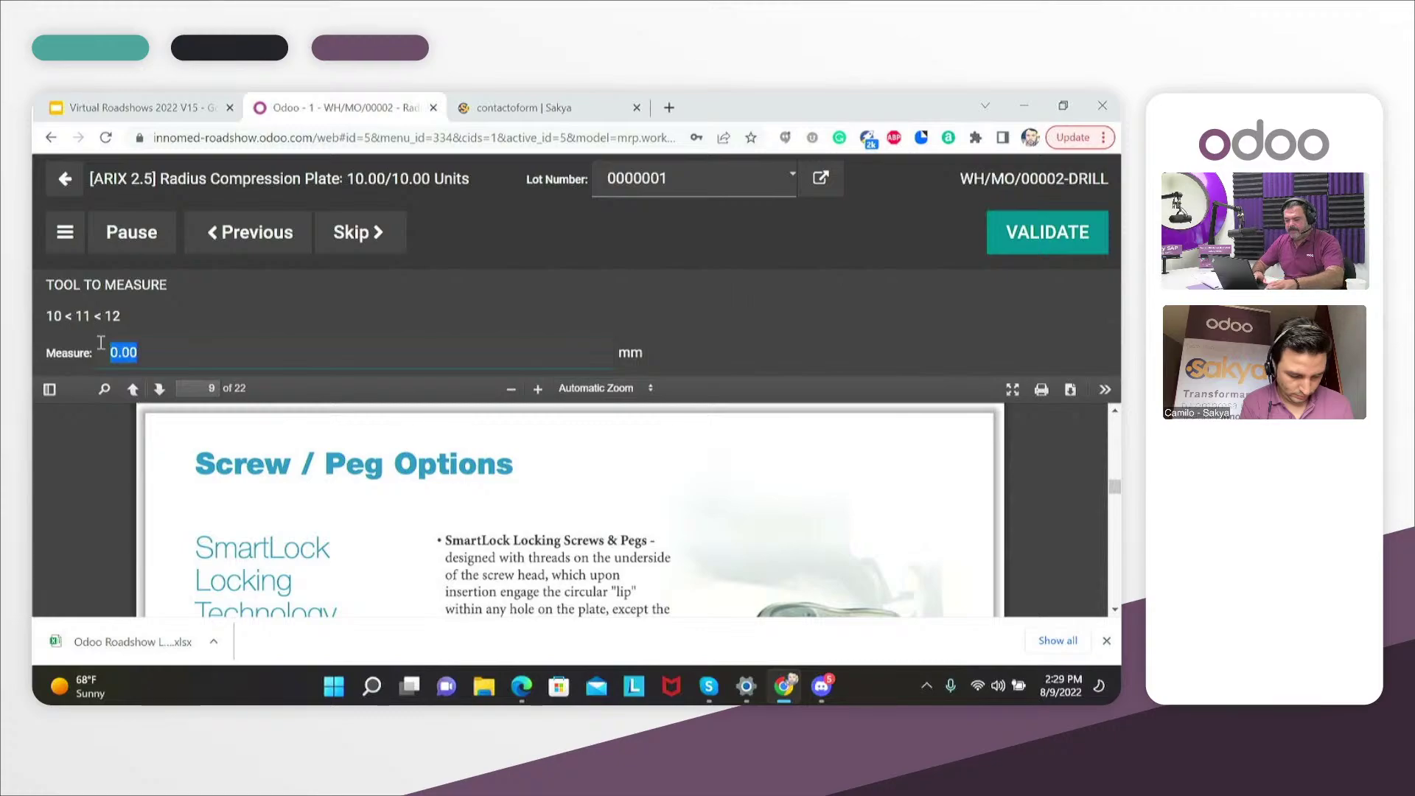
text(11)
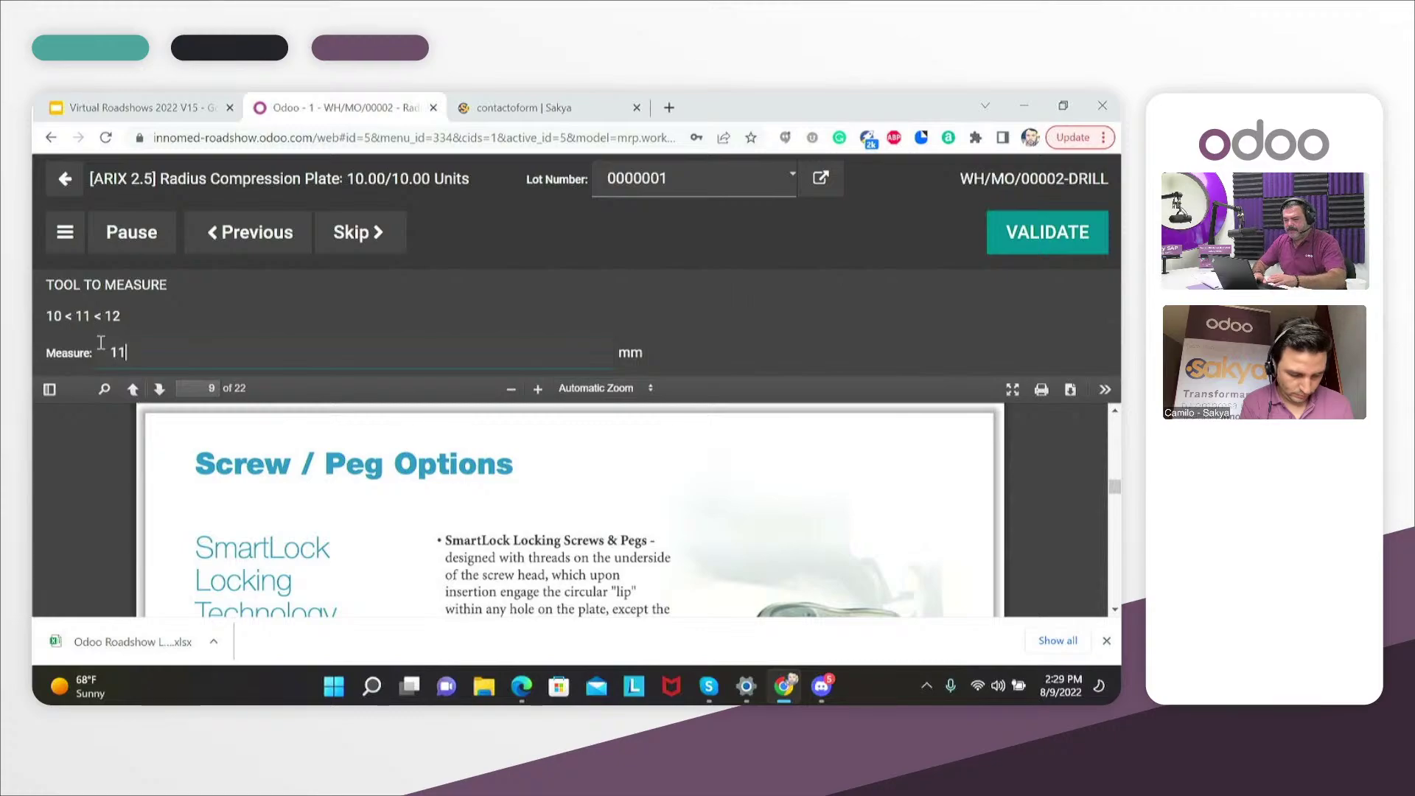
click(1026, 234)
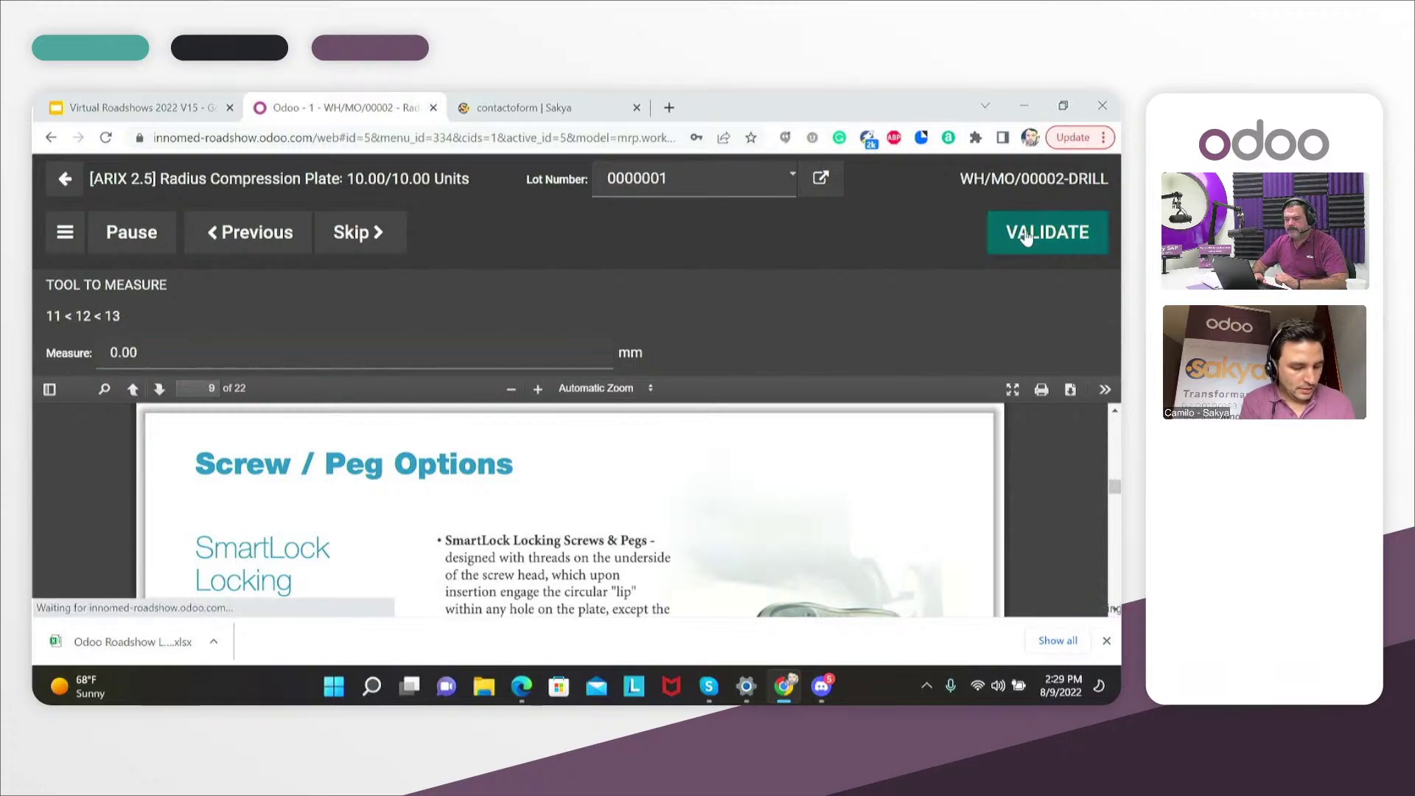
Enter 12 mm for the third DRILL tool measurement, validate it, and pass the pass-or-fail check
click(135, 347)
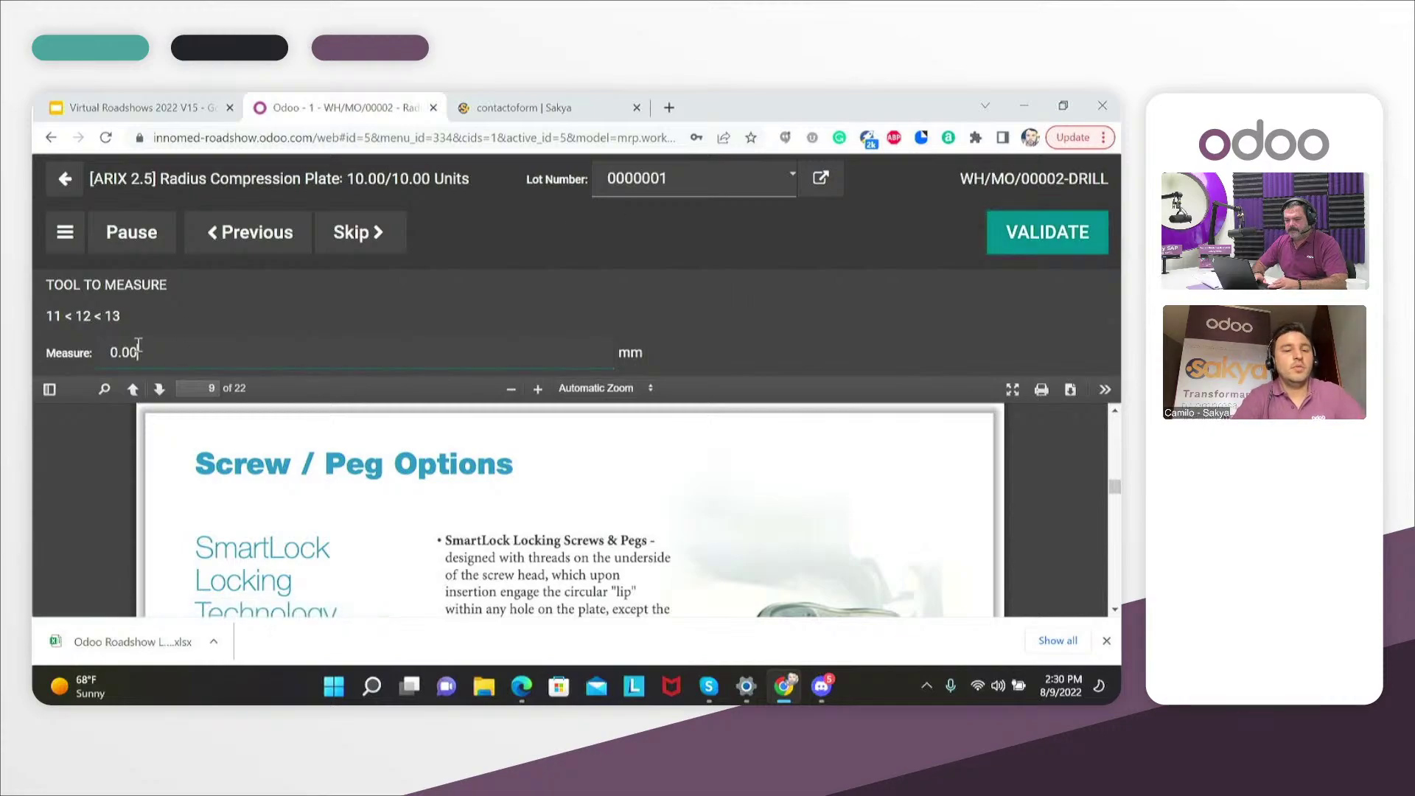
text(1)
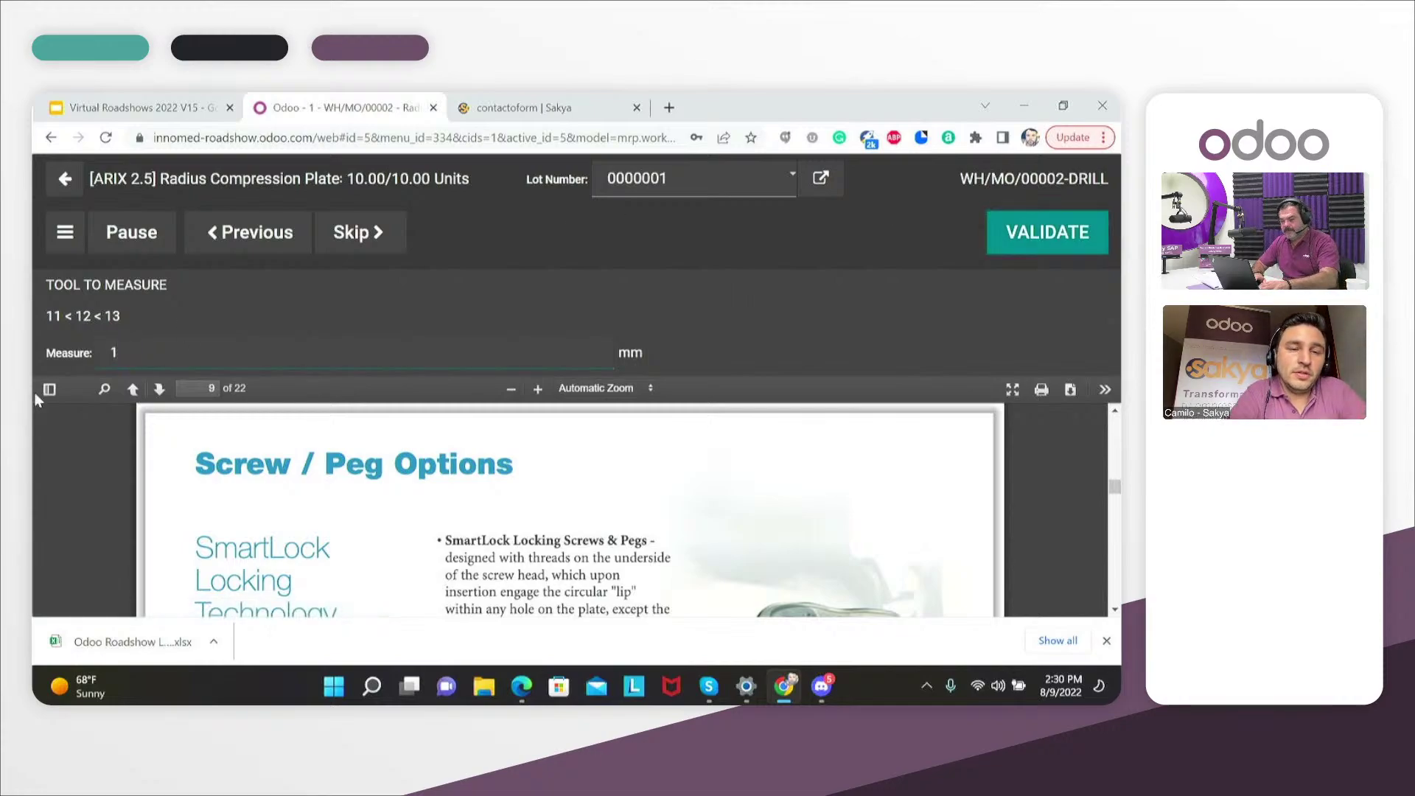
text(2)
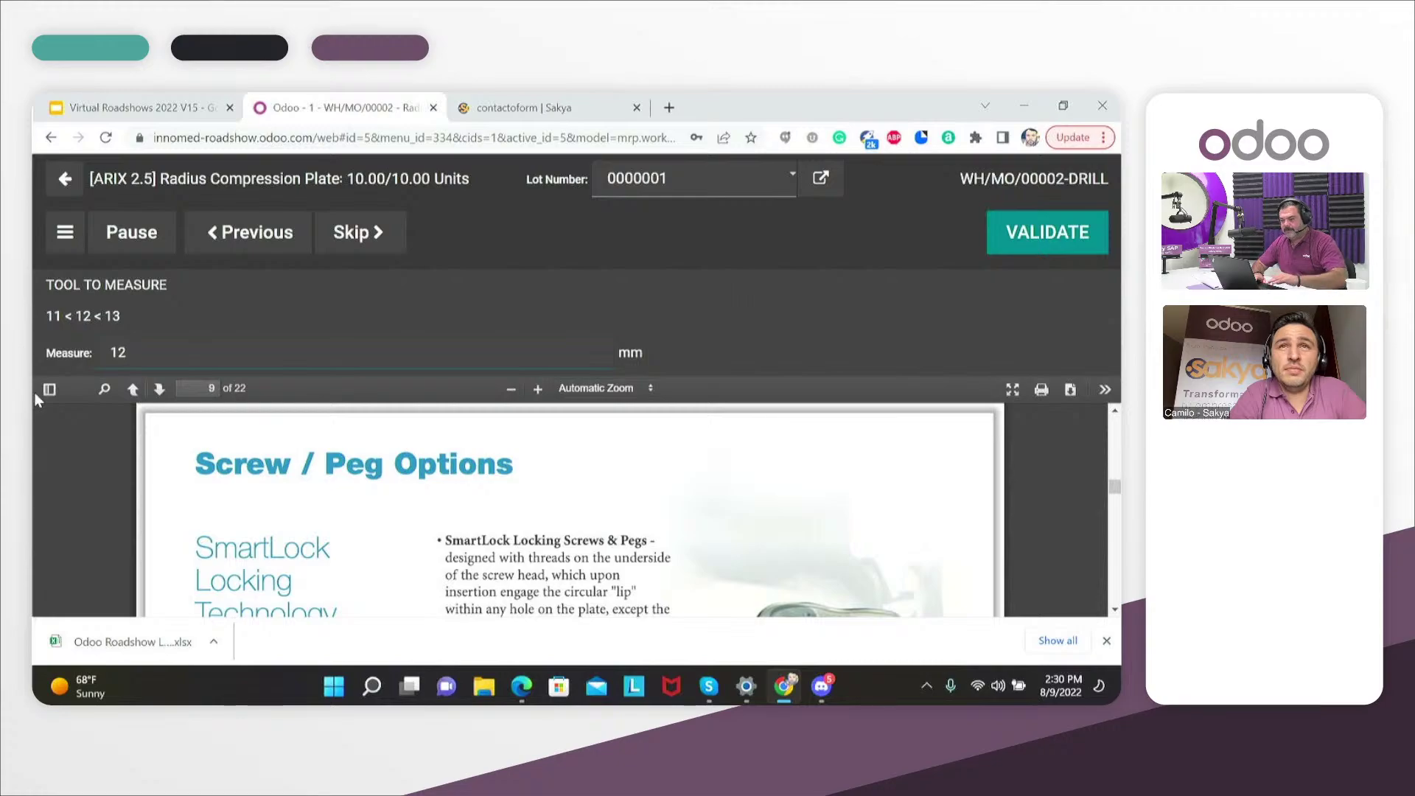
click(1017, 240)
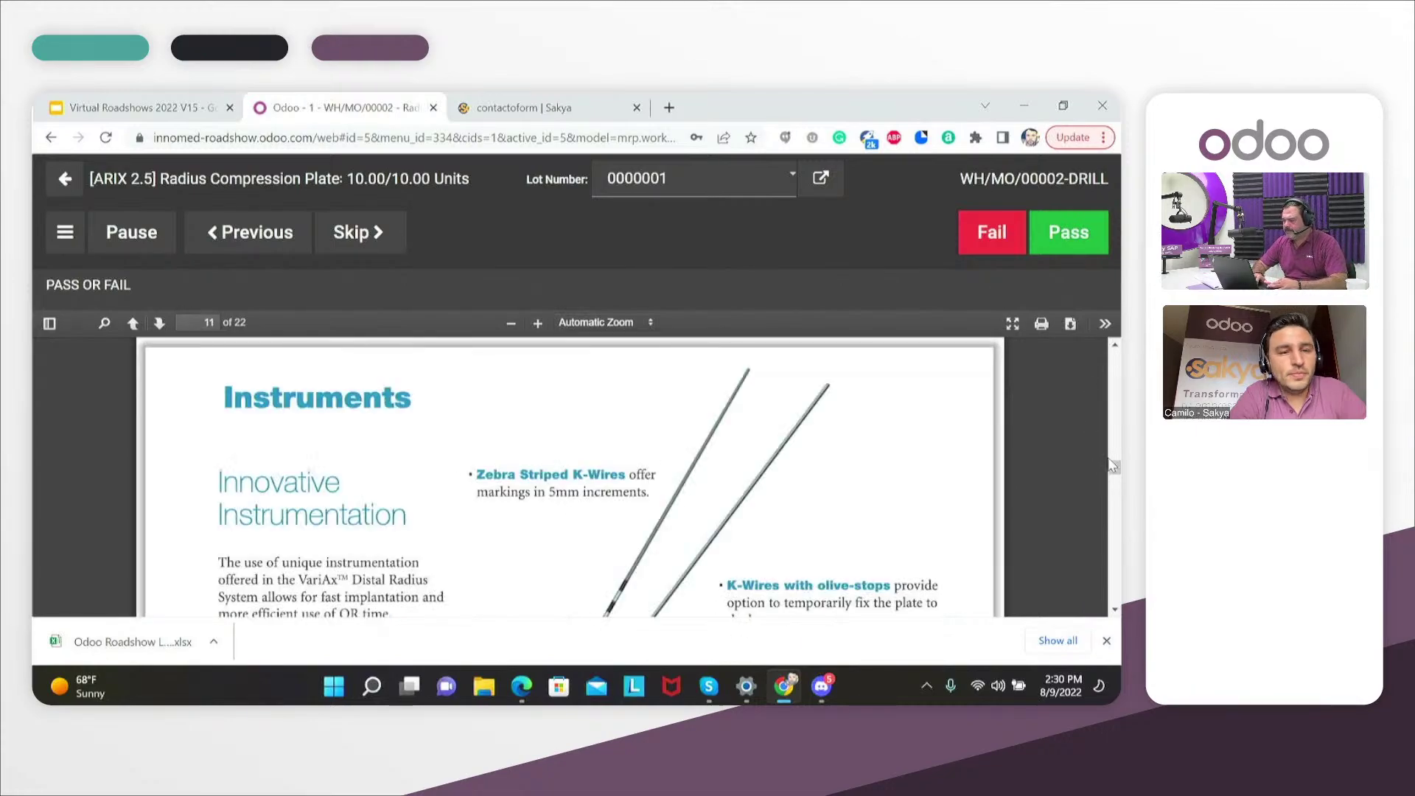
drag(1111, 464, 1114, 410)
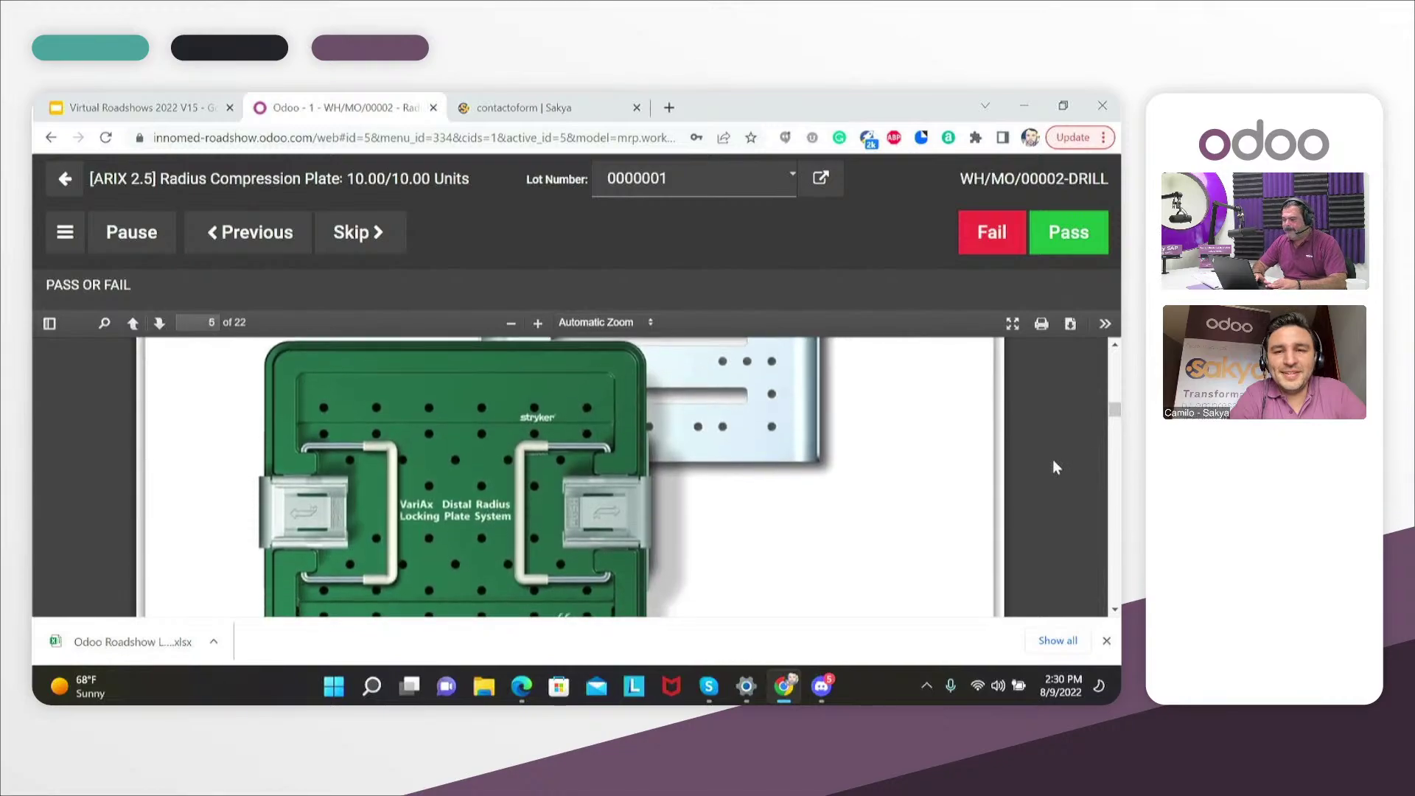
click(1054, 253)
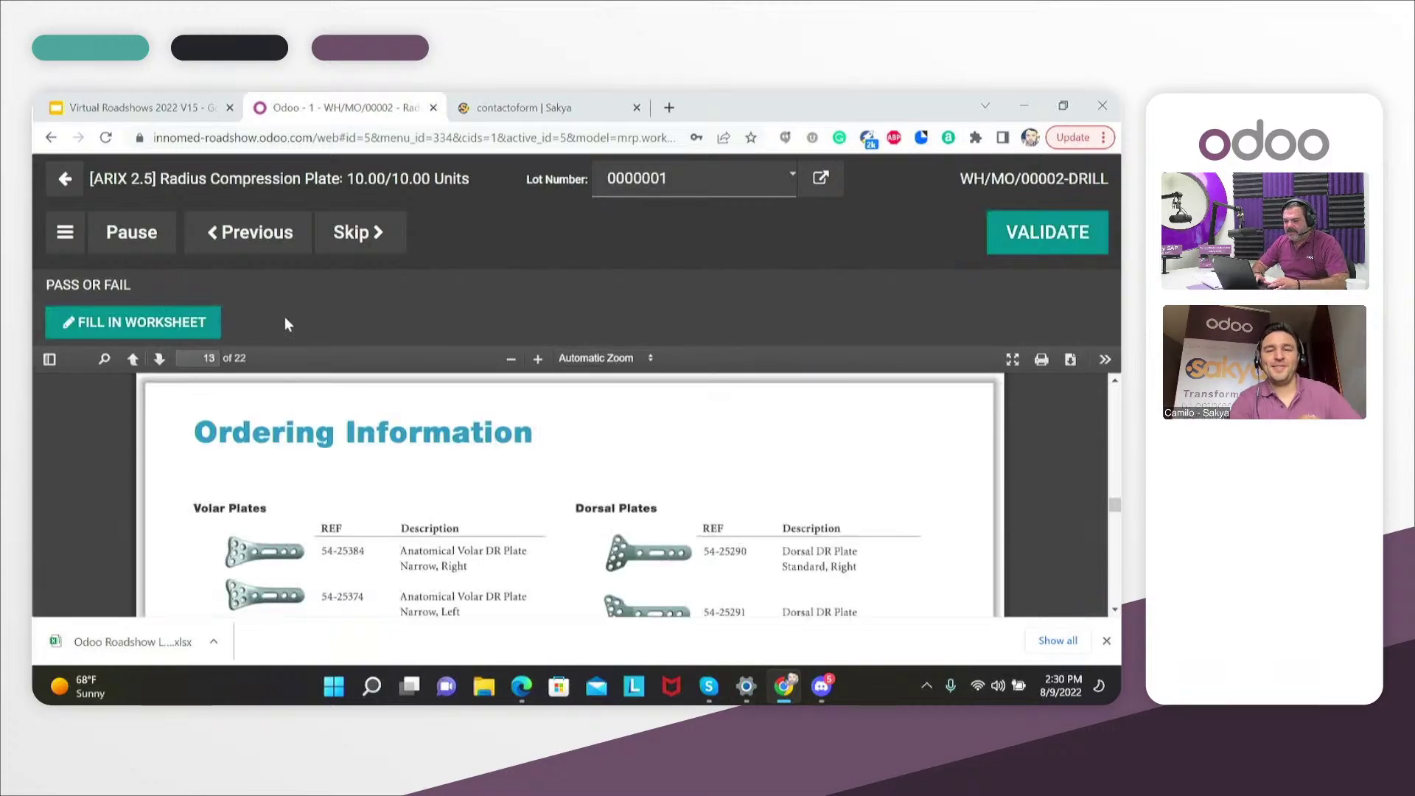
Fill in the DRILL check worksheet with the comment "this is good to go" and mark it as passed
click(144, 324)
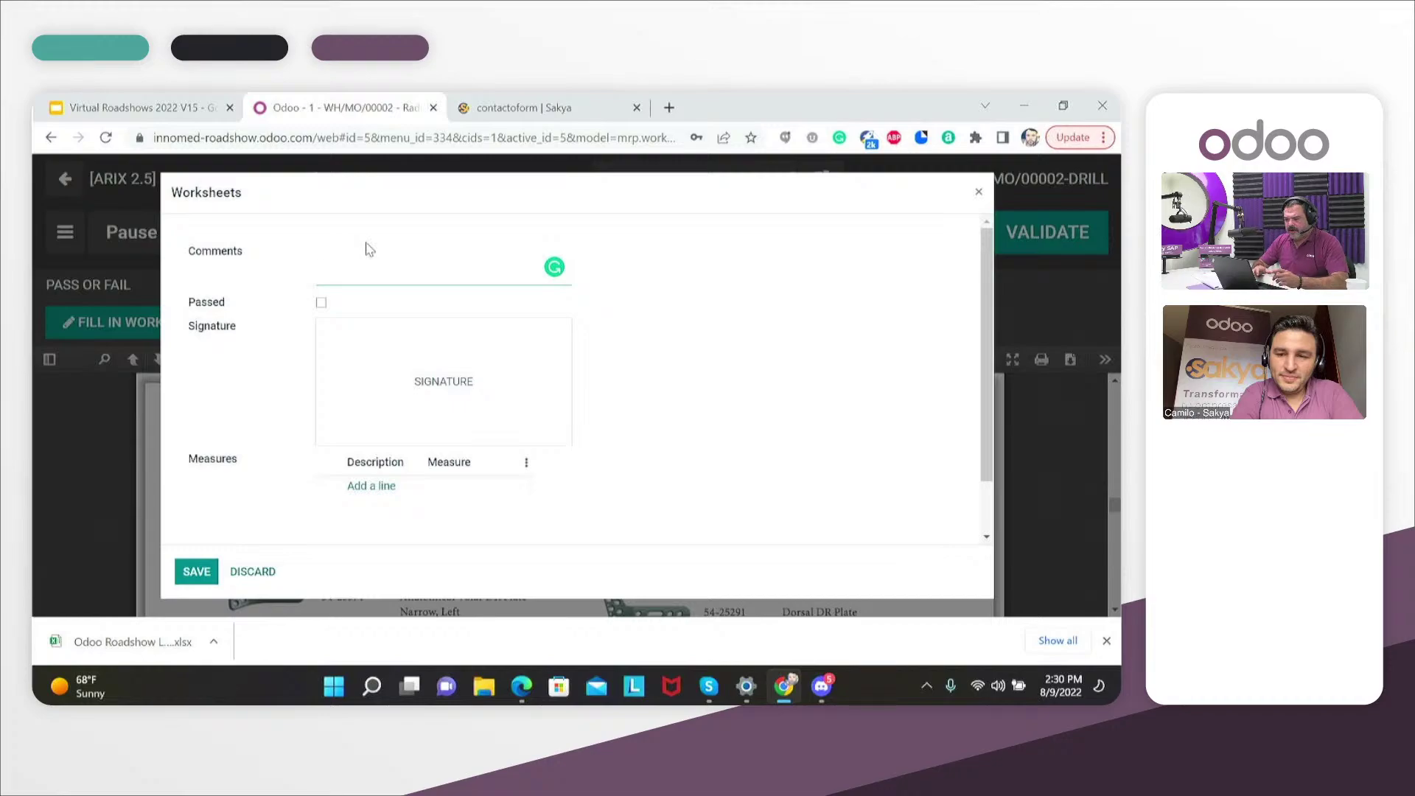
text(this isgoo)
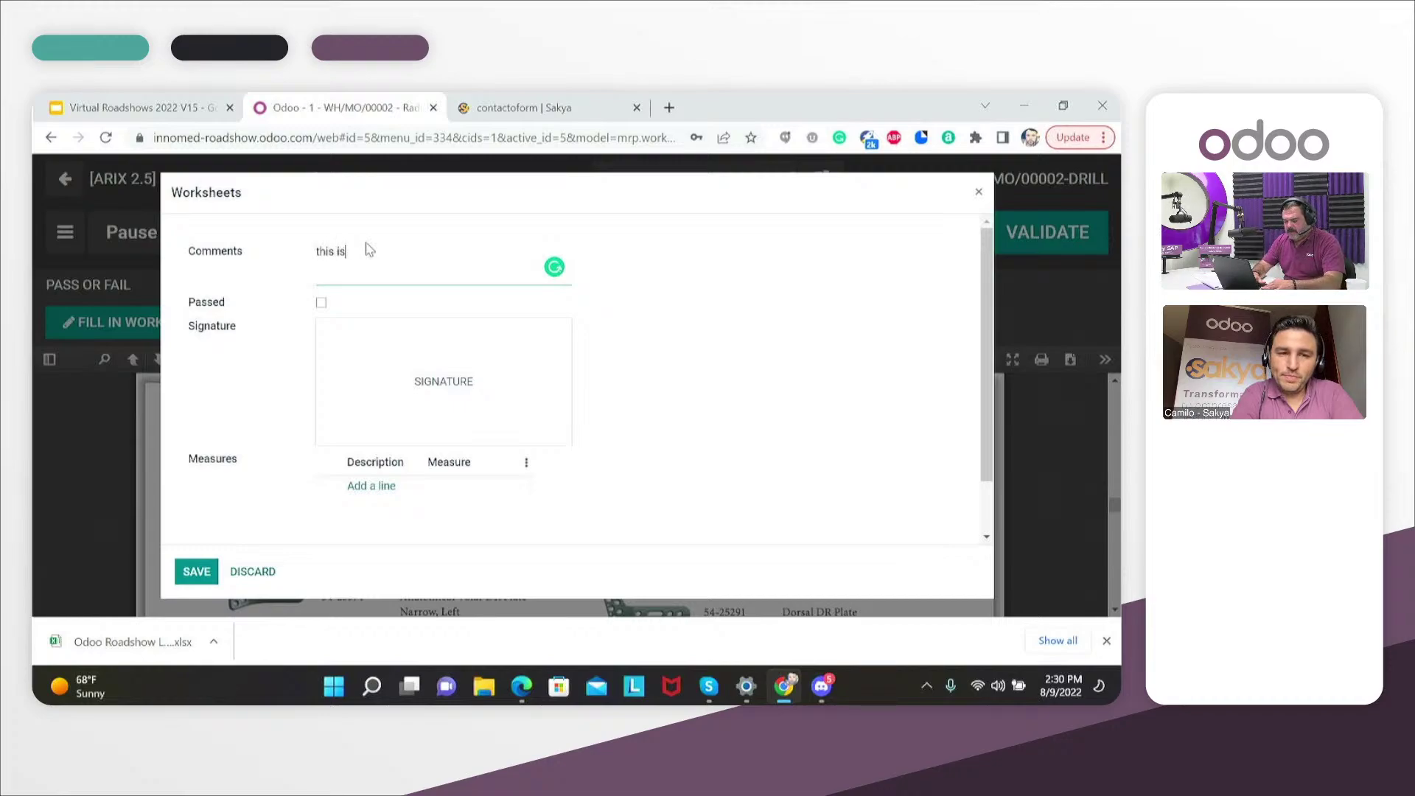
key(BackSpace)
key(BackSpace)
key(BackSpace)
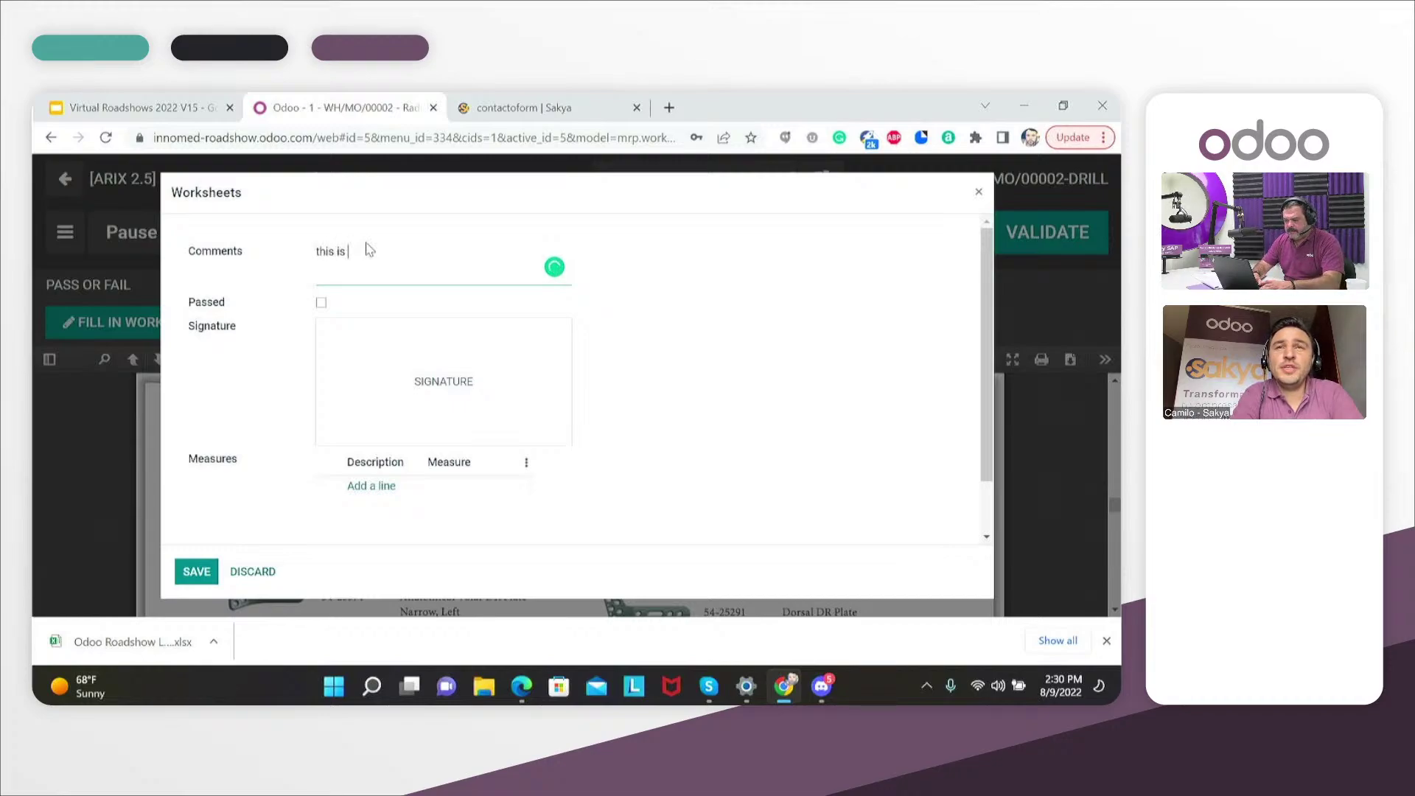
text(good to go)
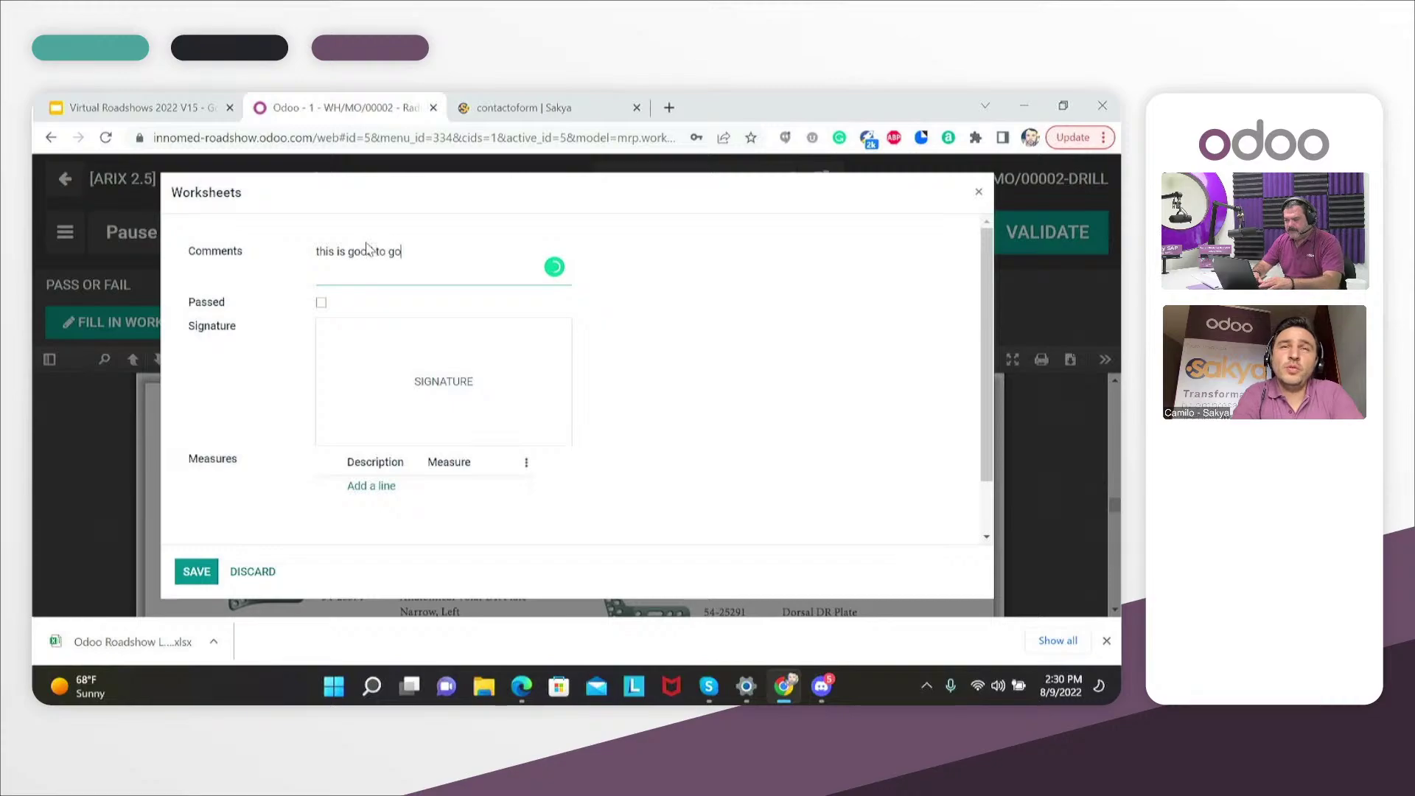
click(321, 302)
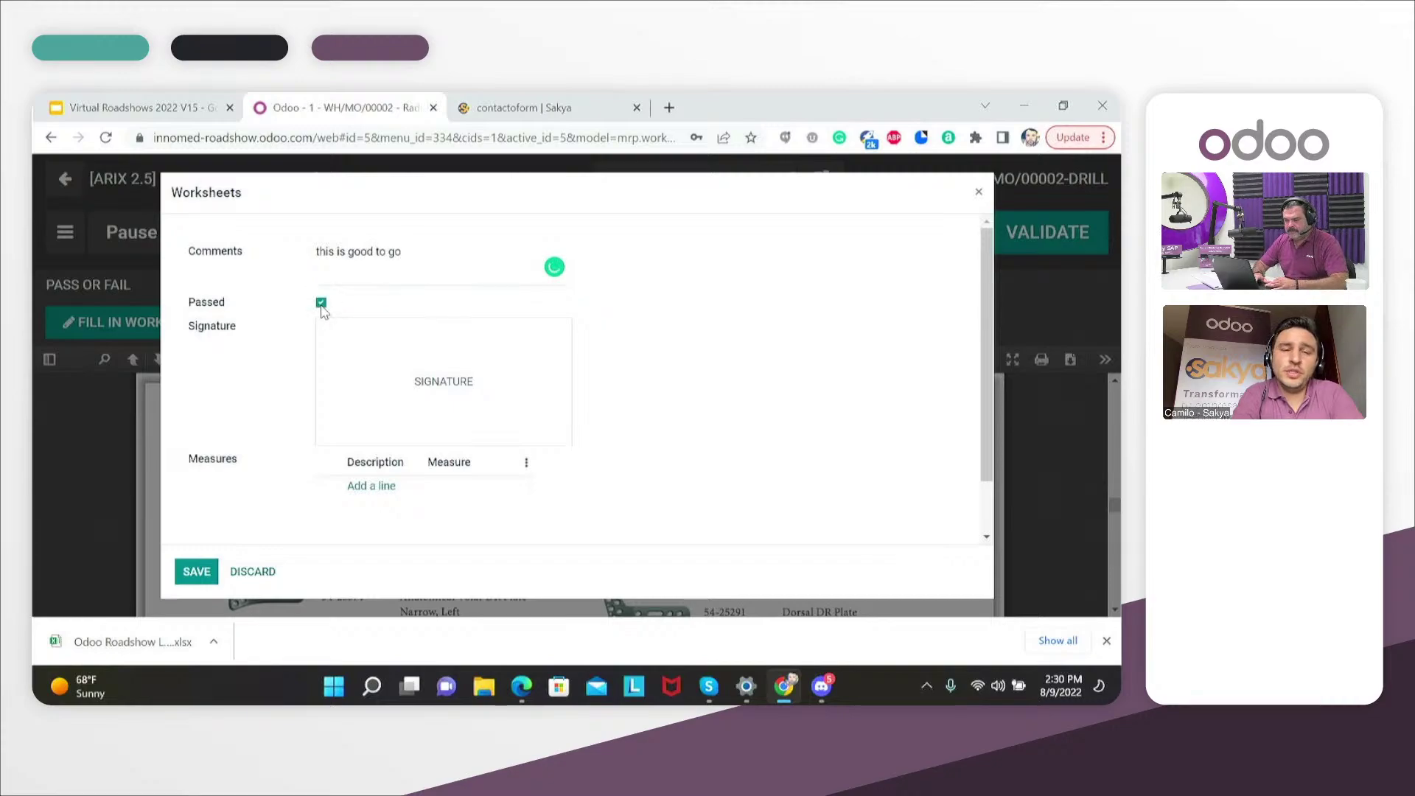
Draw and adopt a signature on the worksheet, then save it and validate the check
click(348, 373)
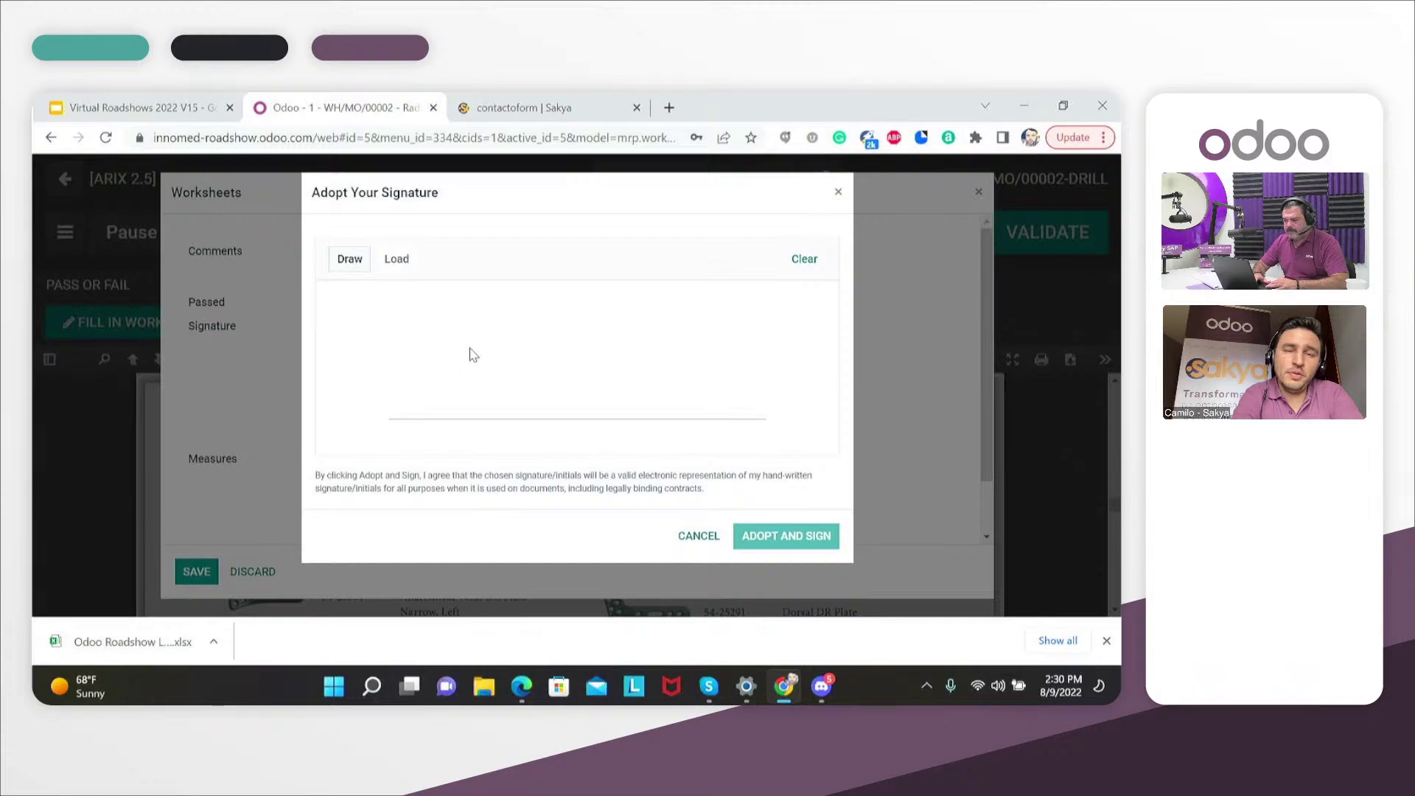
mouse_move(368, 353)
mouse_down()
mouse_move(471, 346)
mouse_move(642, 412)
mouse_move(671, 376)
mouse_up()
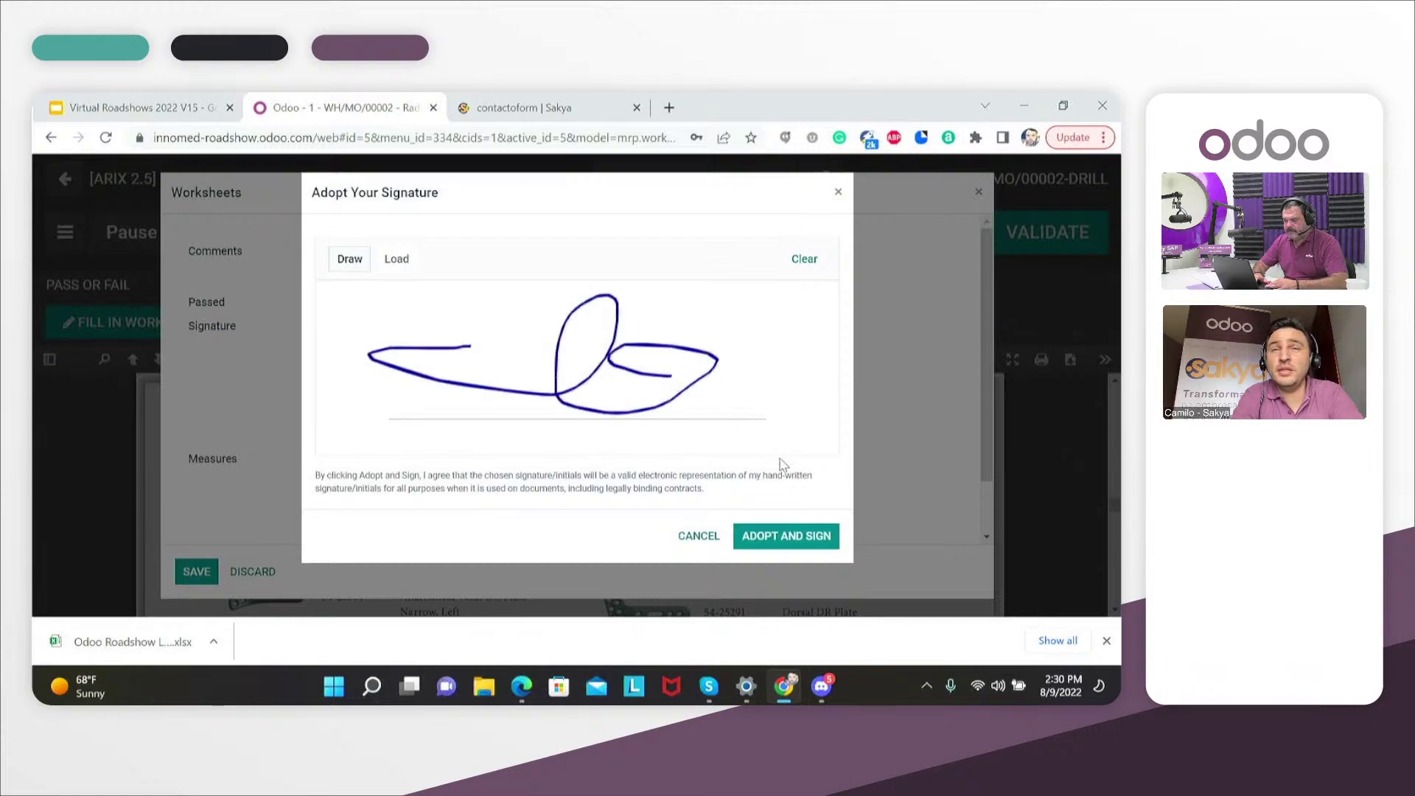
click(780, 537)
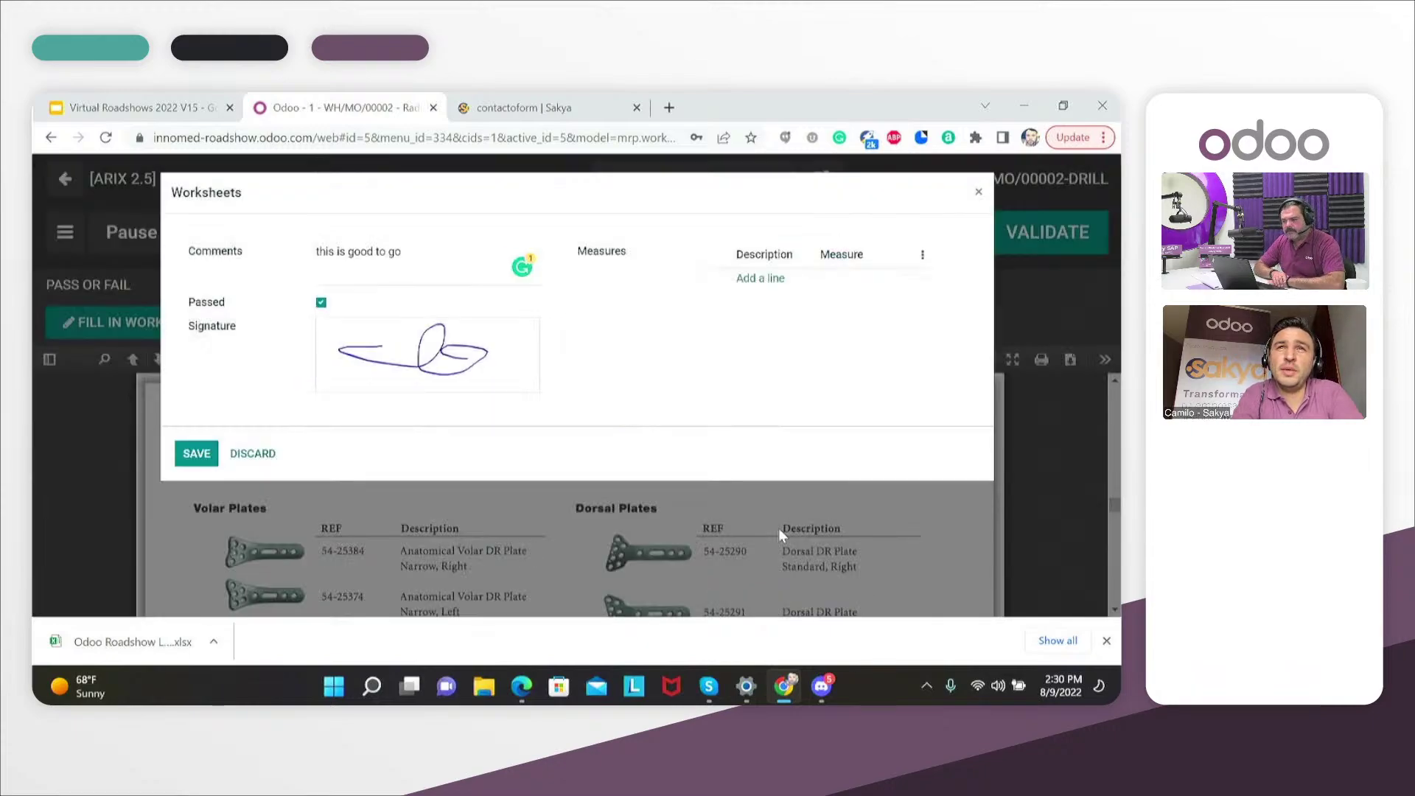
click(193, 456)
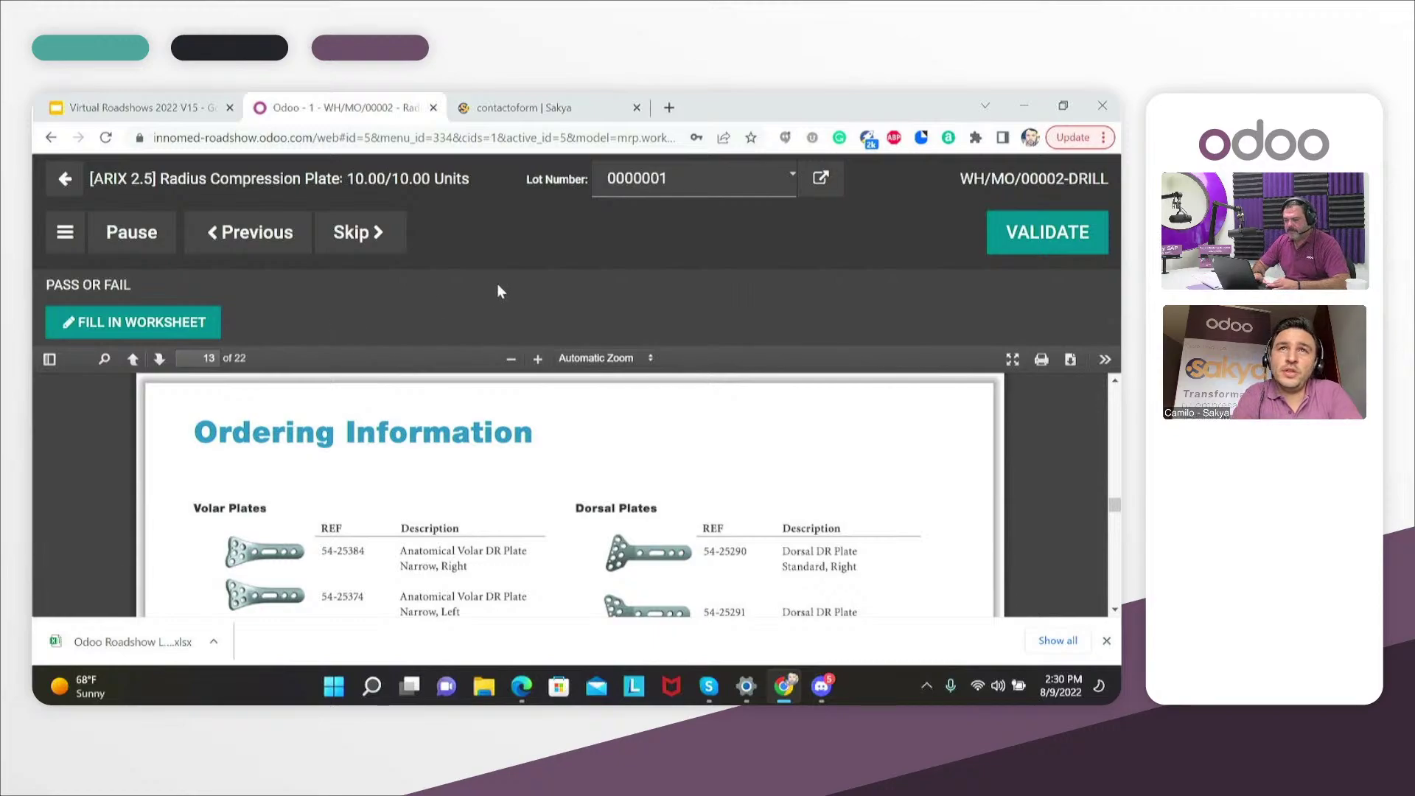
click(1006, 230)
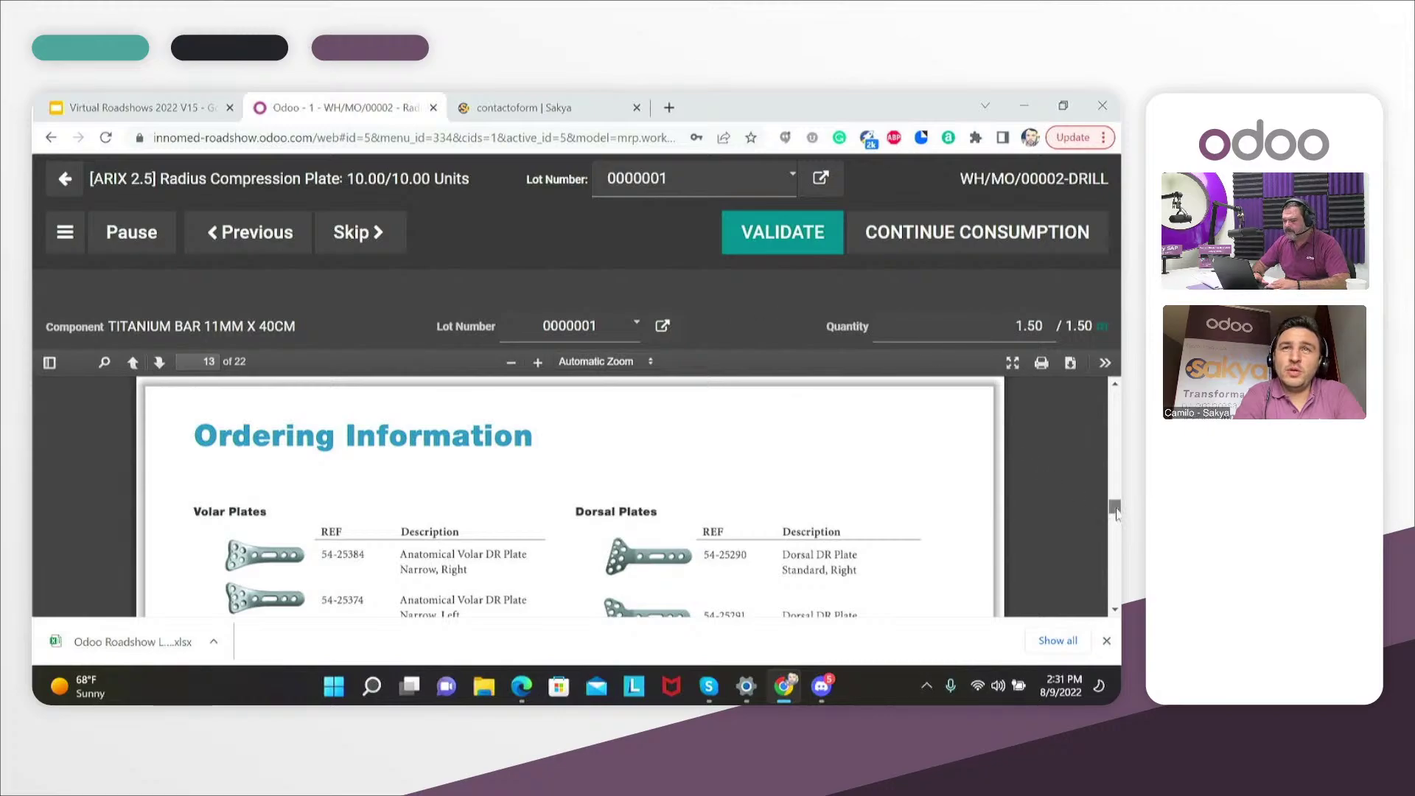
Look through the attached PDF and try to validate the titanium bar consumption with lot 0000001
scroll(1114, 510, down, 3)
scroll(1115, 510, up, 5)
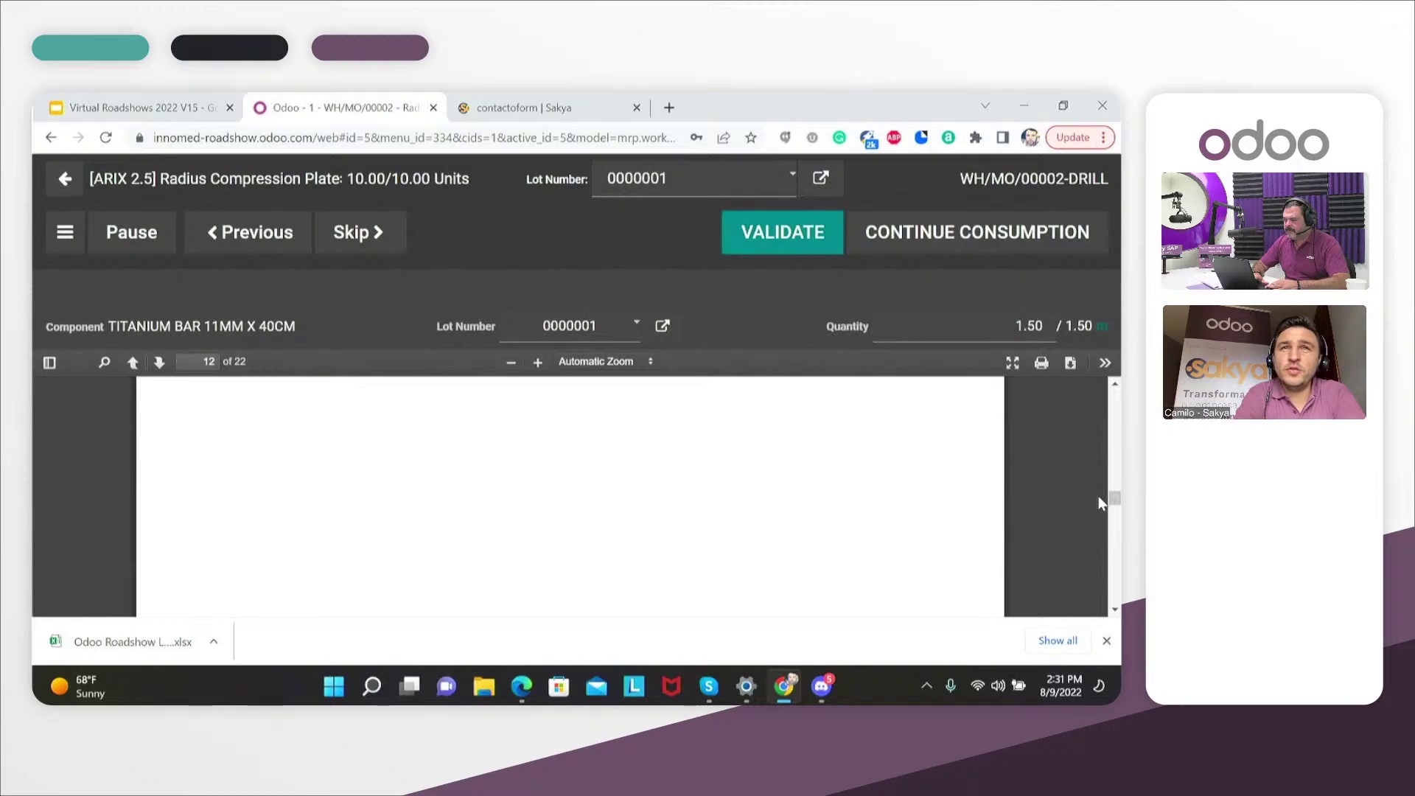
drag(1115, 497, 1115, 398)
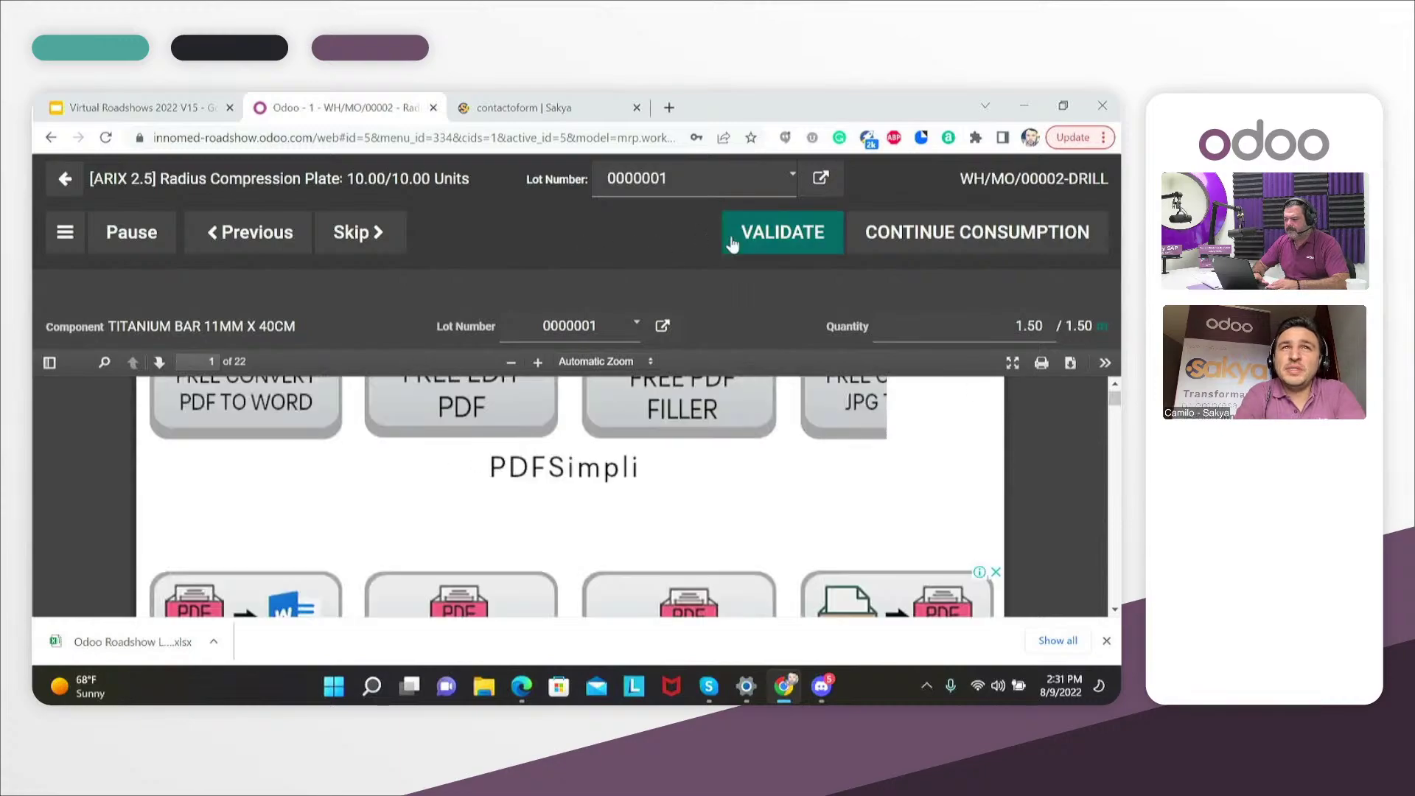
click(766, 249)
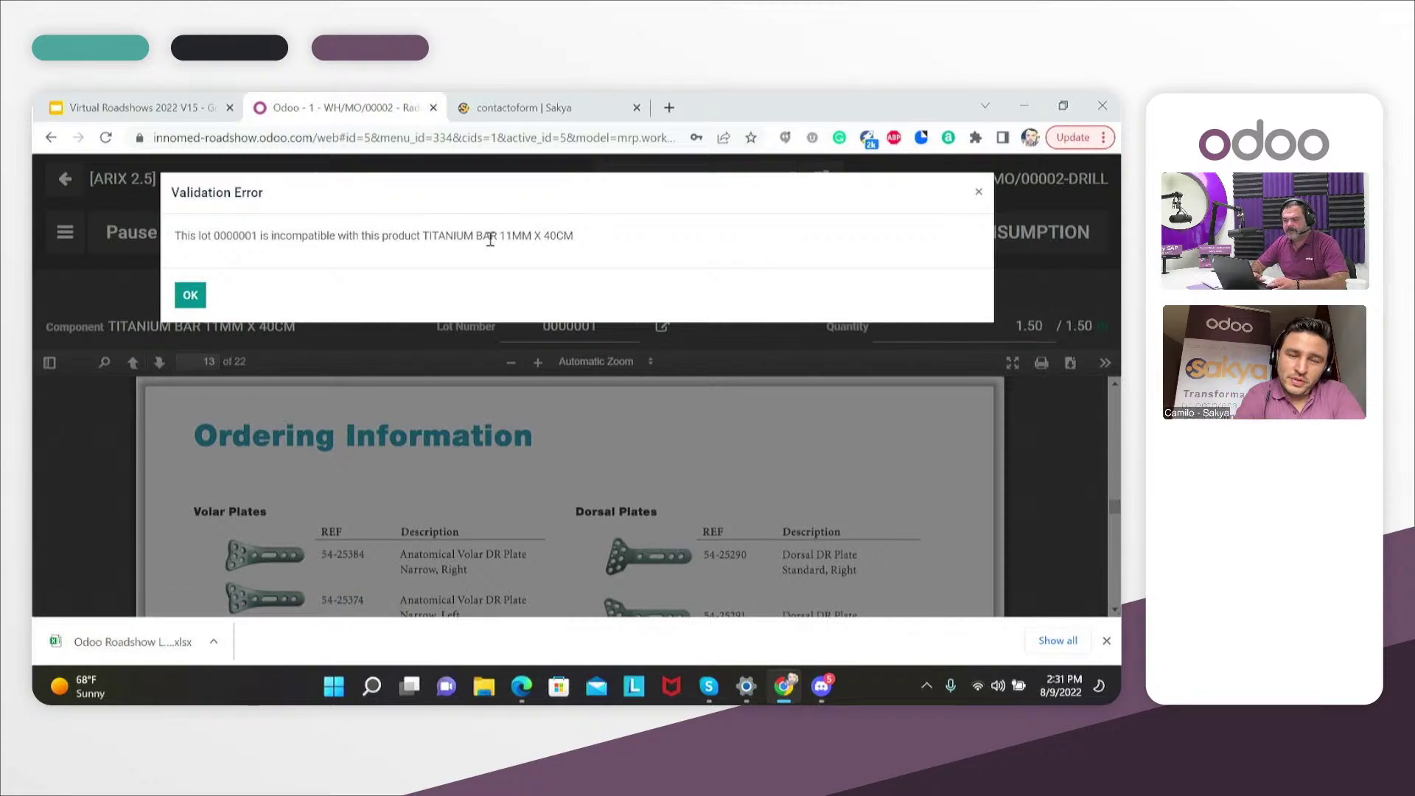
click(194, 294)
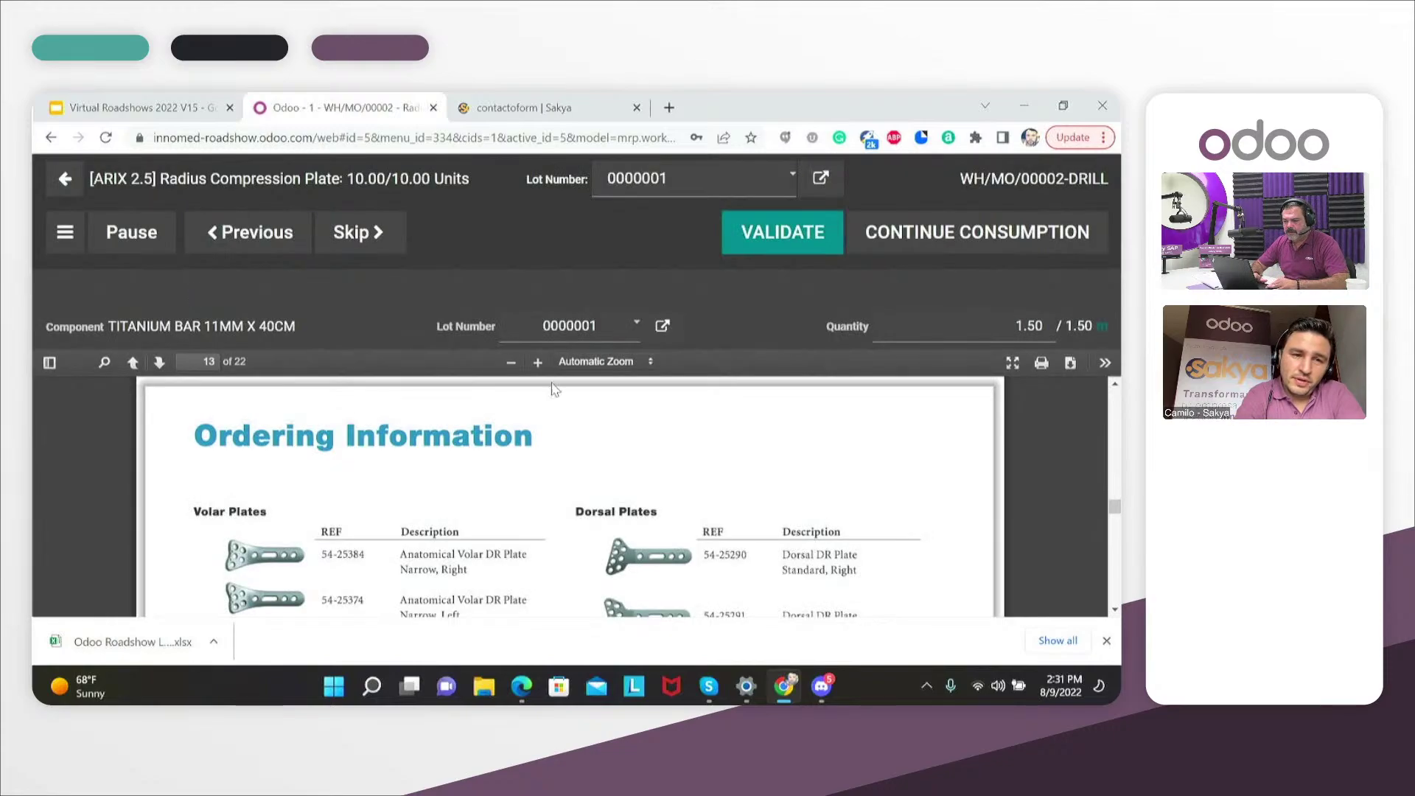
Validate the titanium bar consumption with lot 01112 and mark the DRILL work order as done
click(638, 334)
click(554, 350)
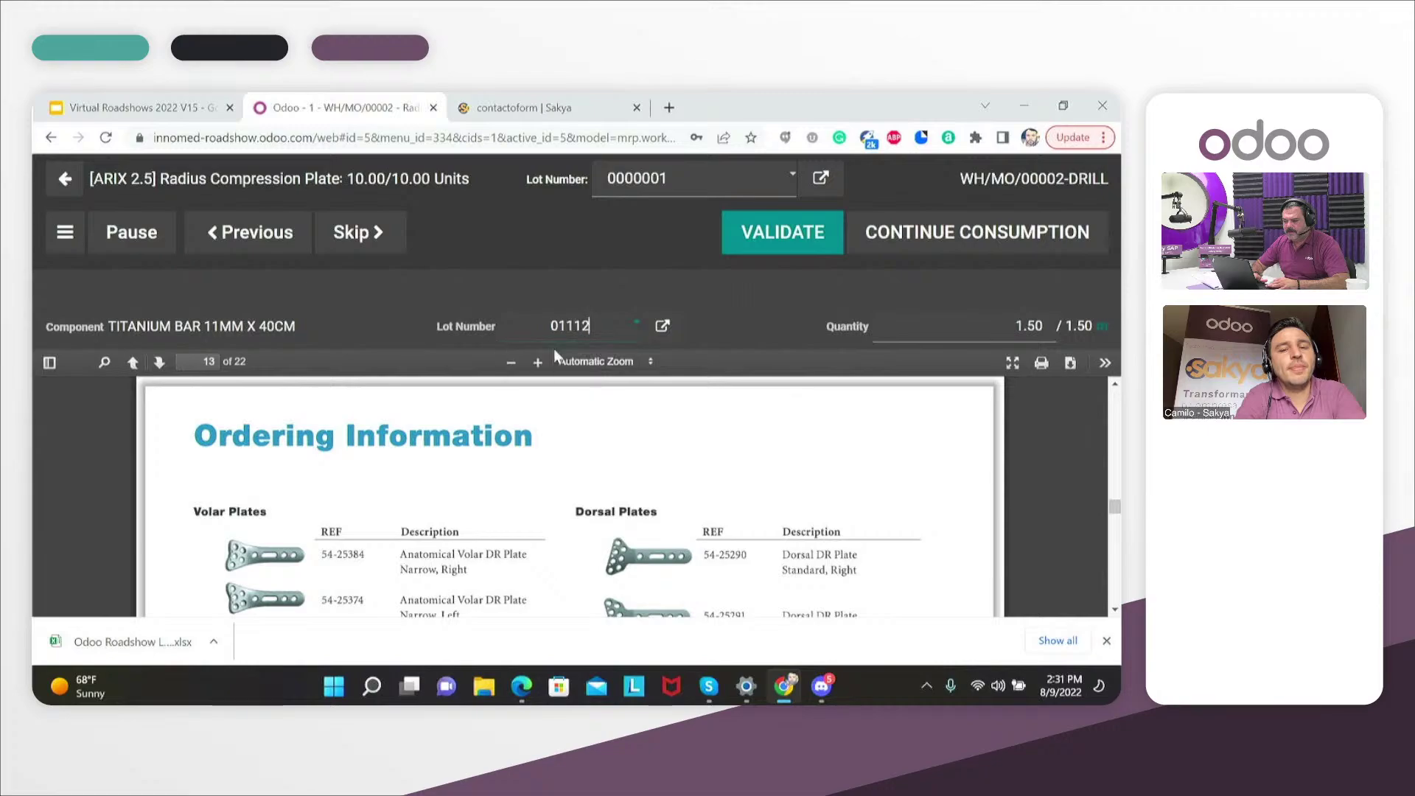
click(750, 232)
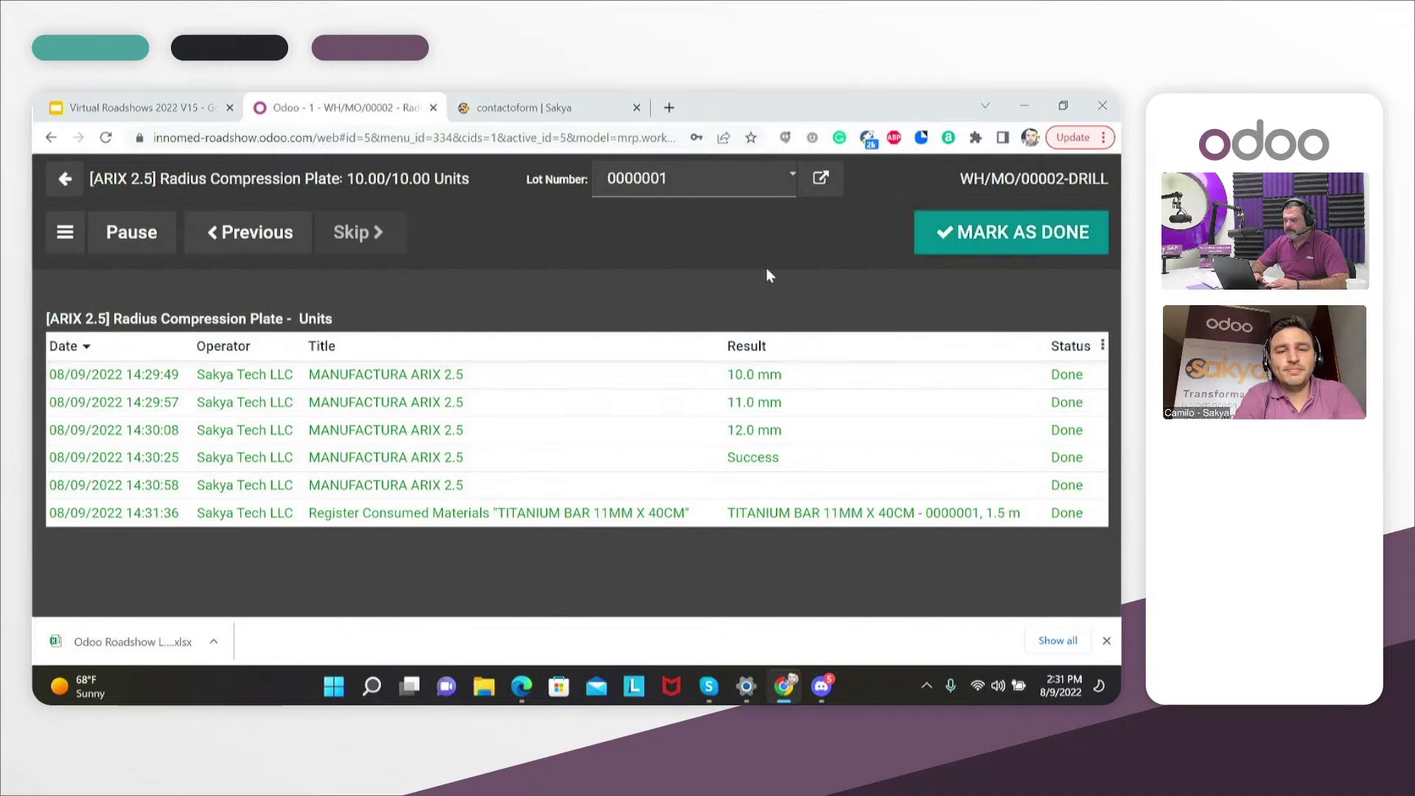
click(944, 247)
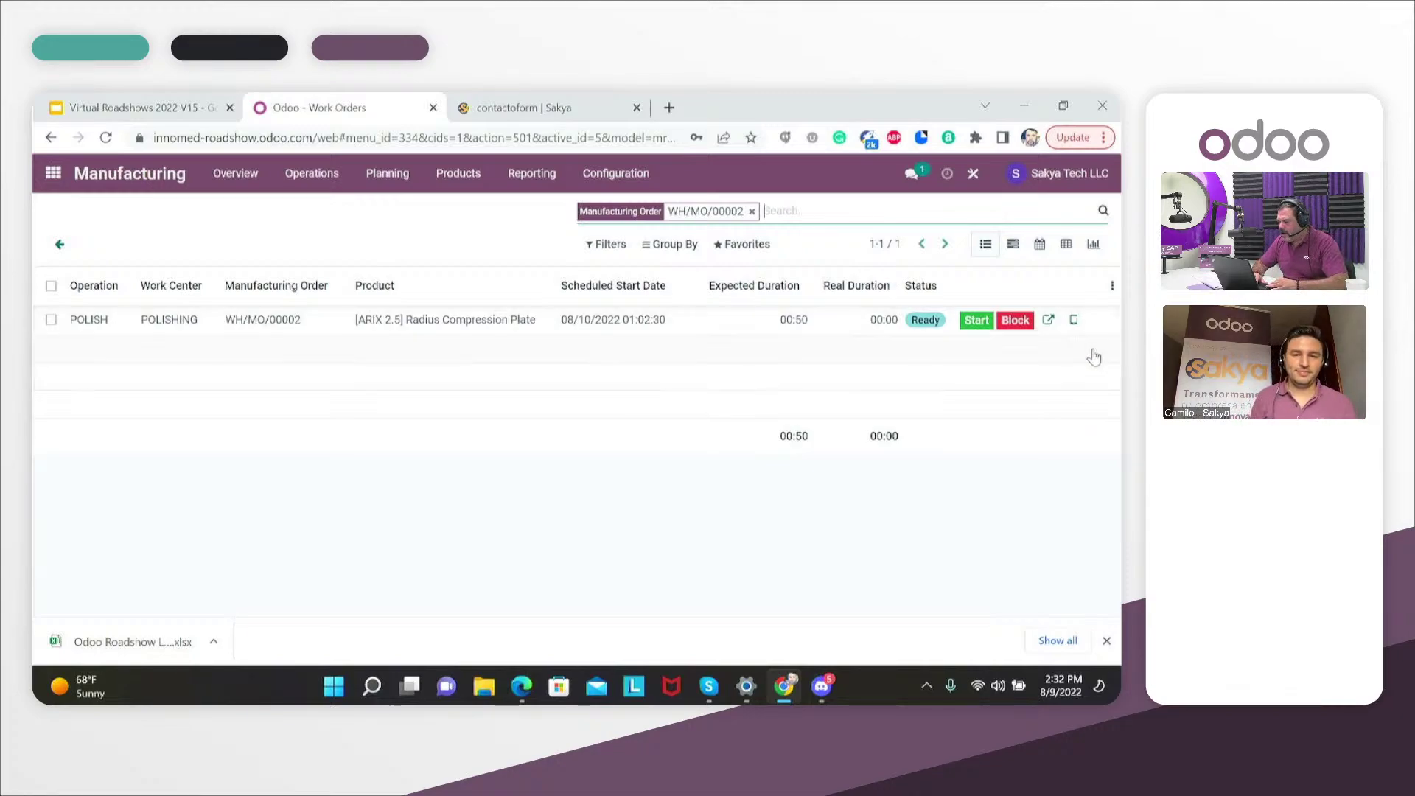
Open the POLISH, LABEL and QUALITY work orders one by one in the tablet view and mark each as done
click(1073, 322)
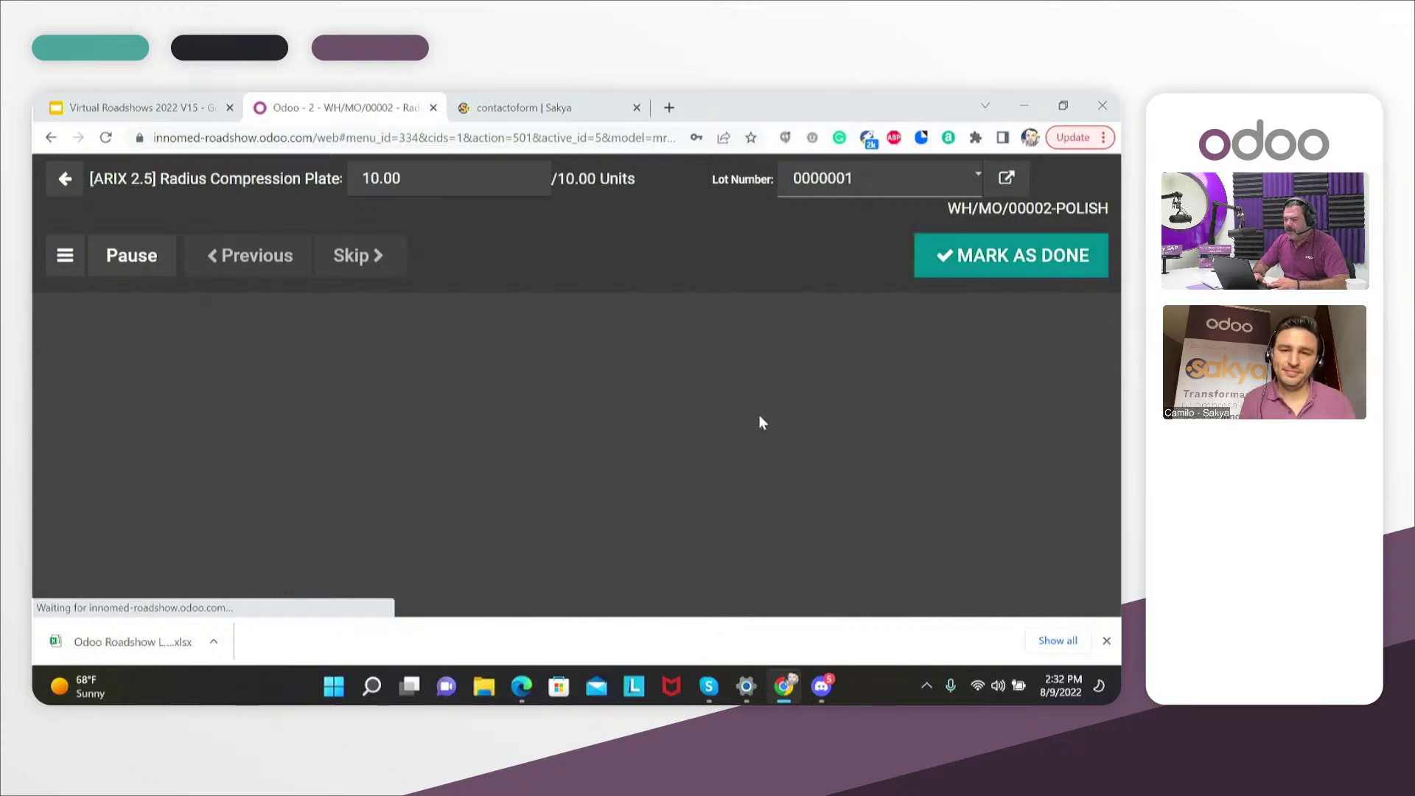
click(991, 258)
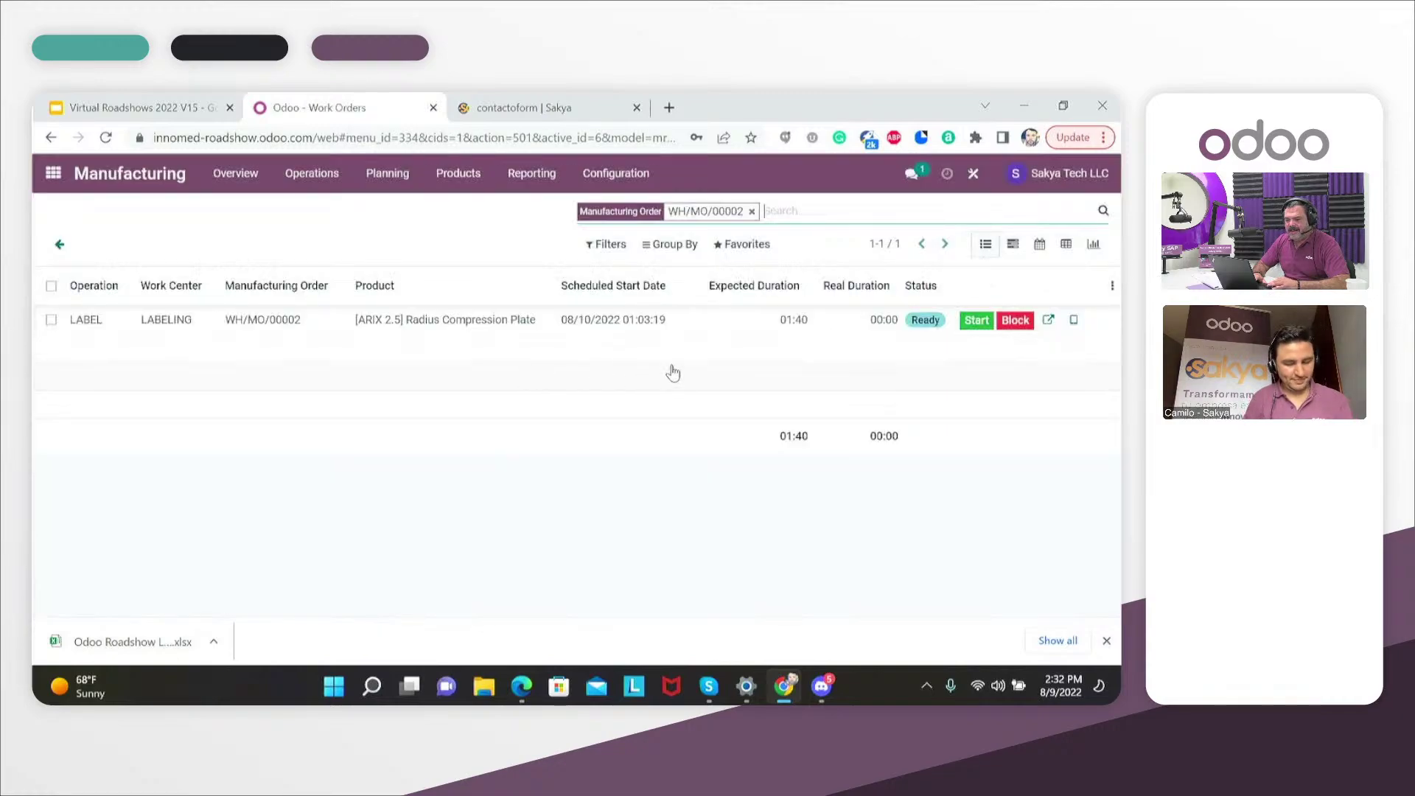
click(1075, 321)
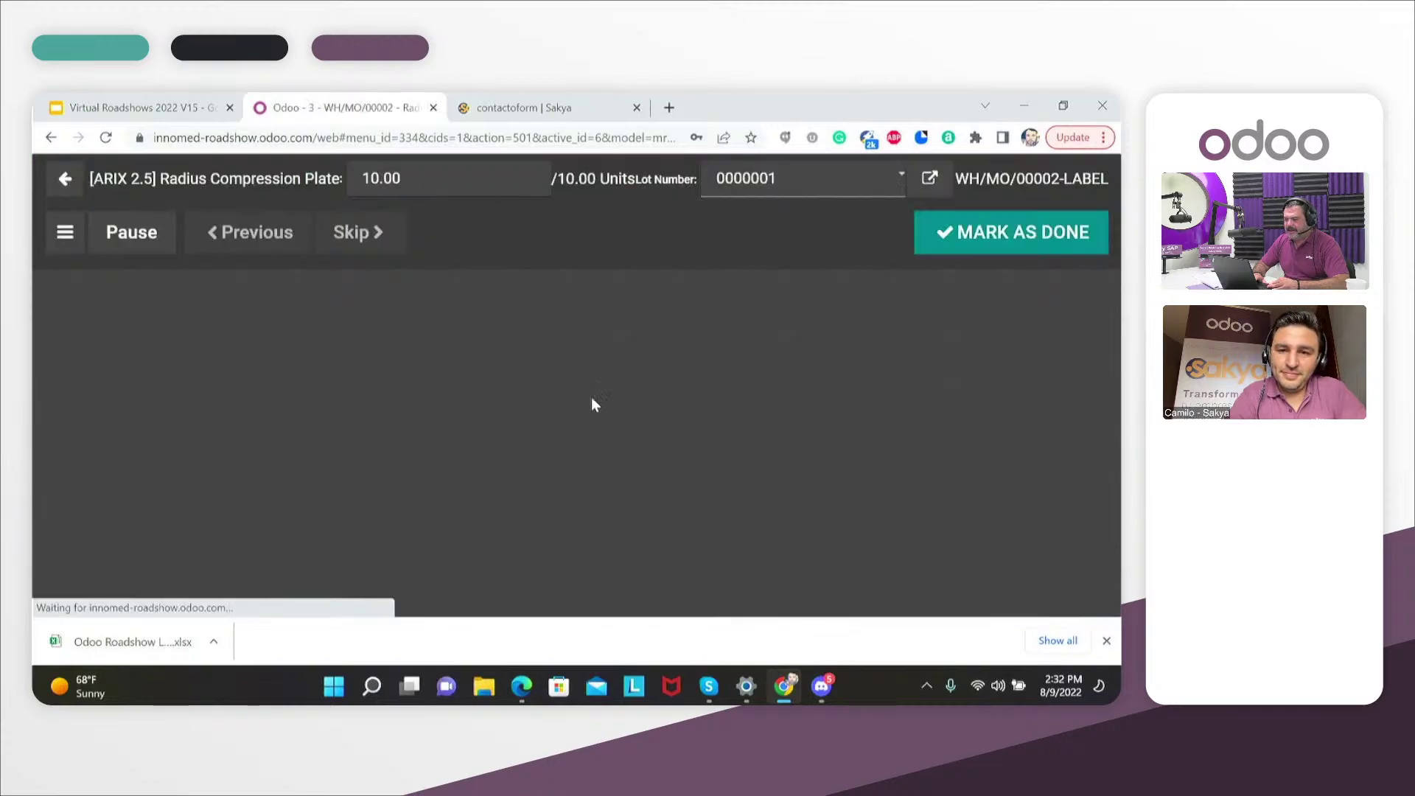
click(1001, 238)
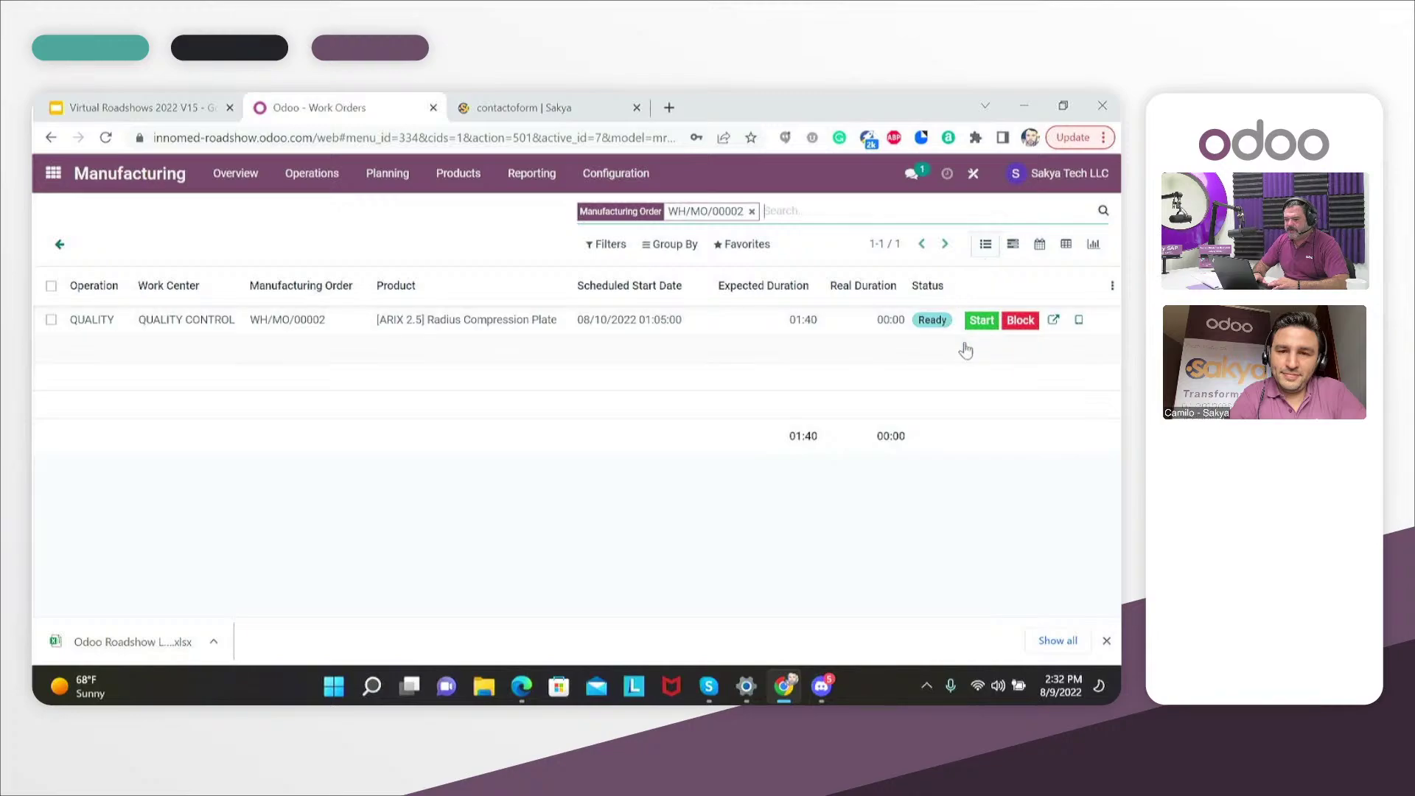
click(1079, 322)
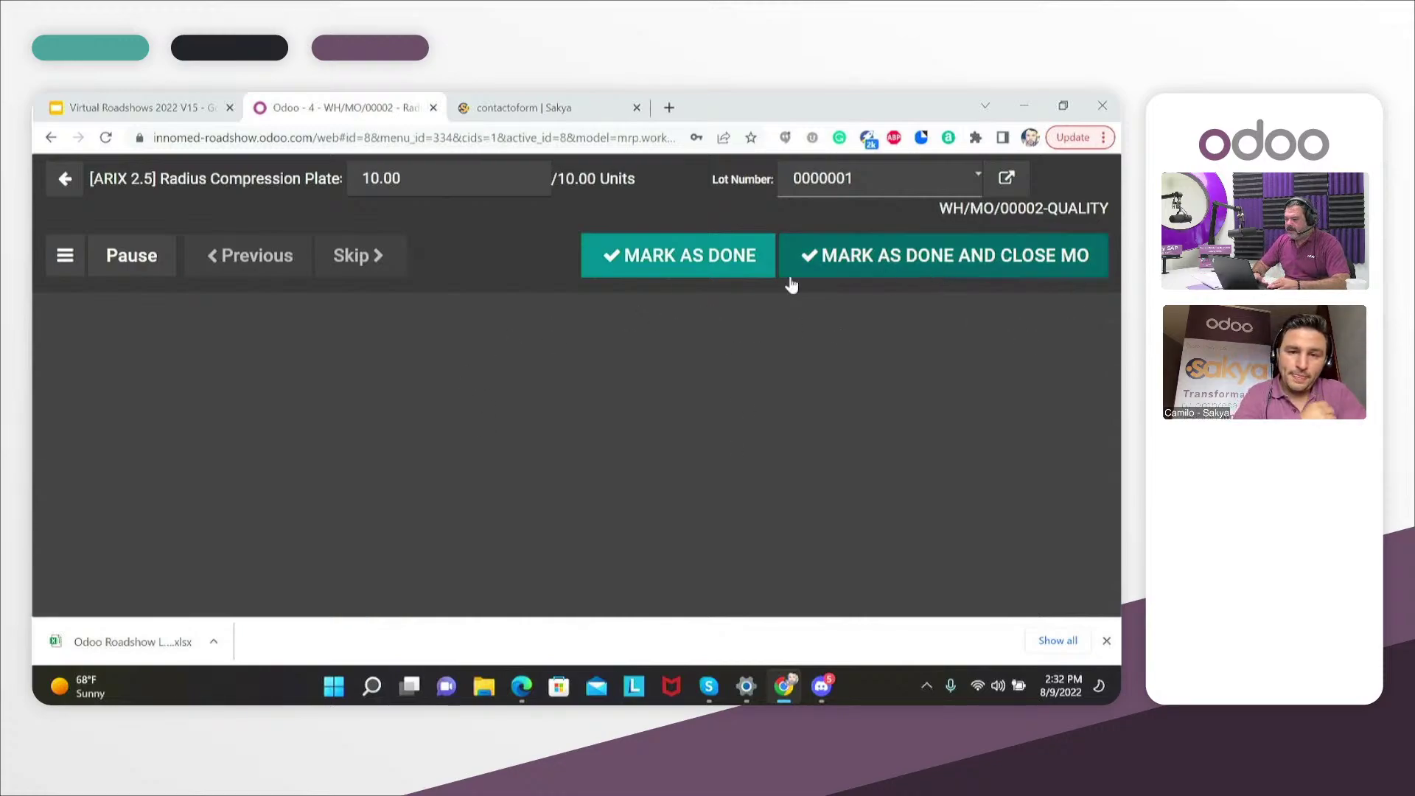
click(684, 273)
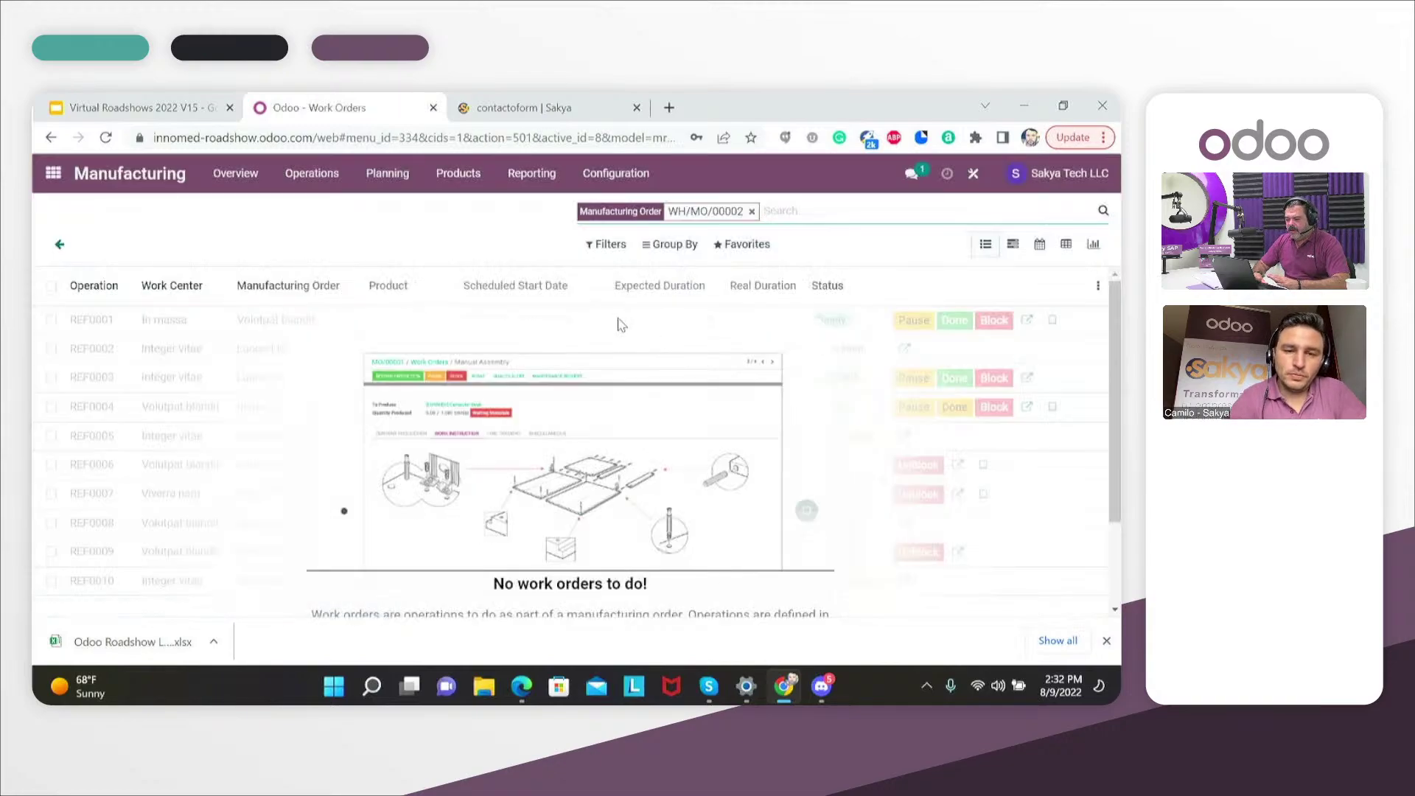
Open the Radius Compression Plate manufacturing order, mark it as done and display its traceability report
click(313, 176)
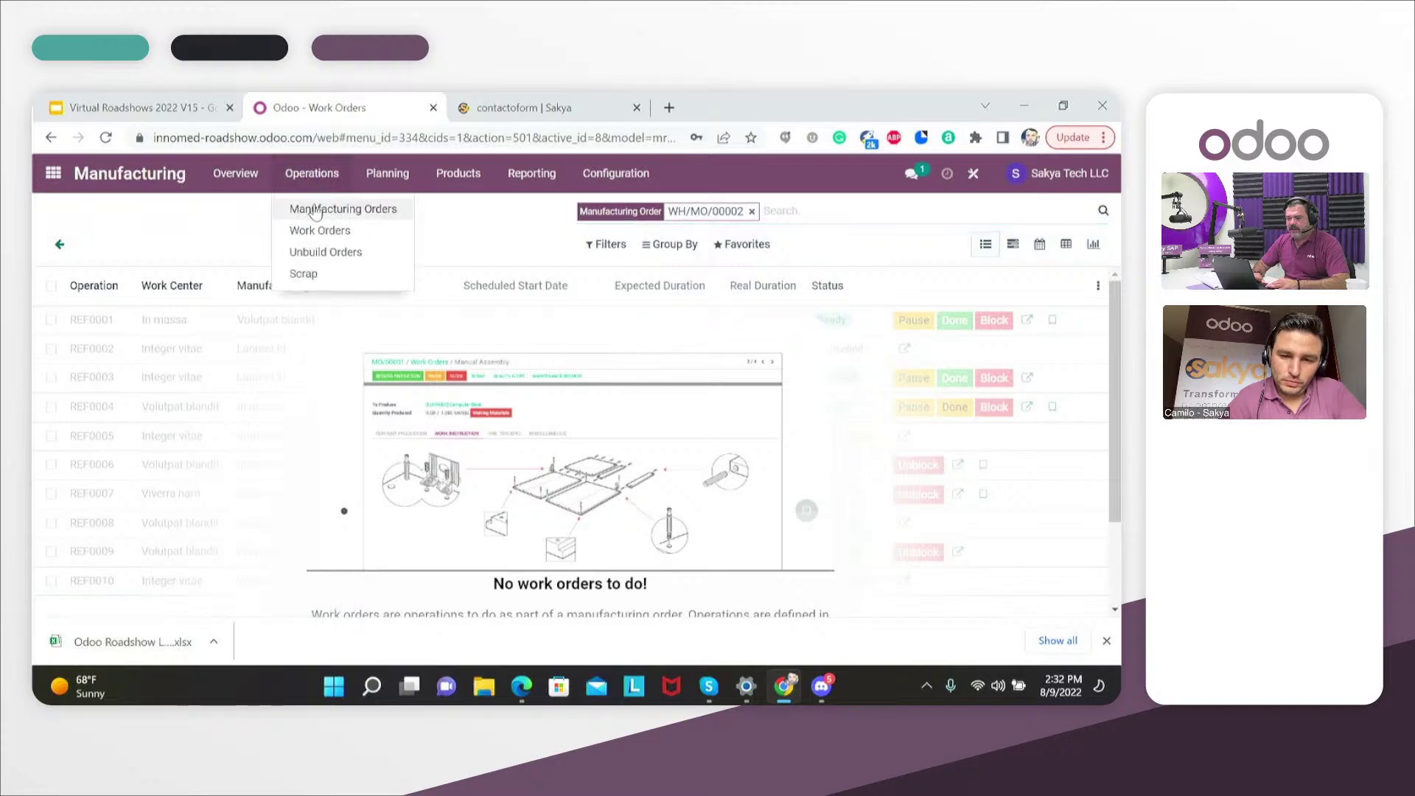
click(315, 210)
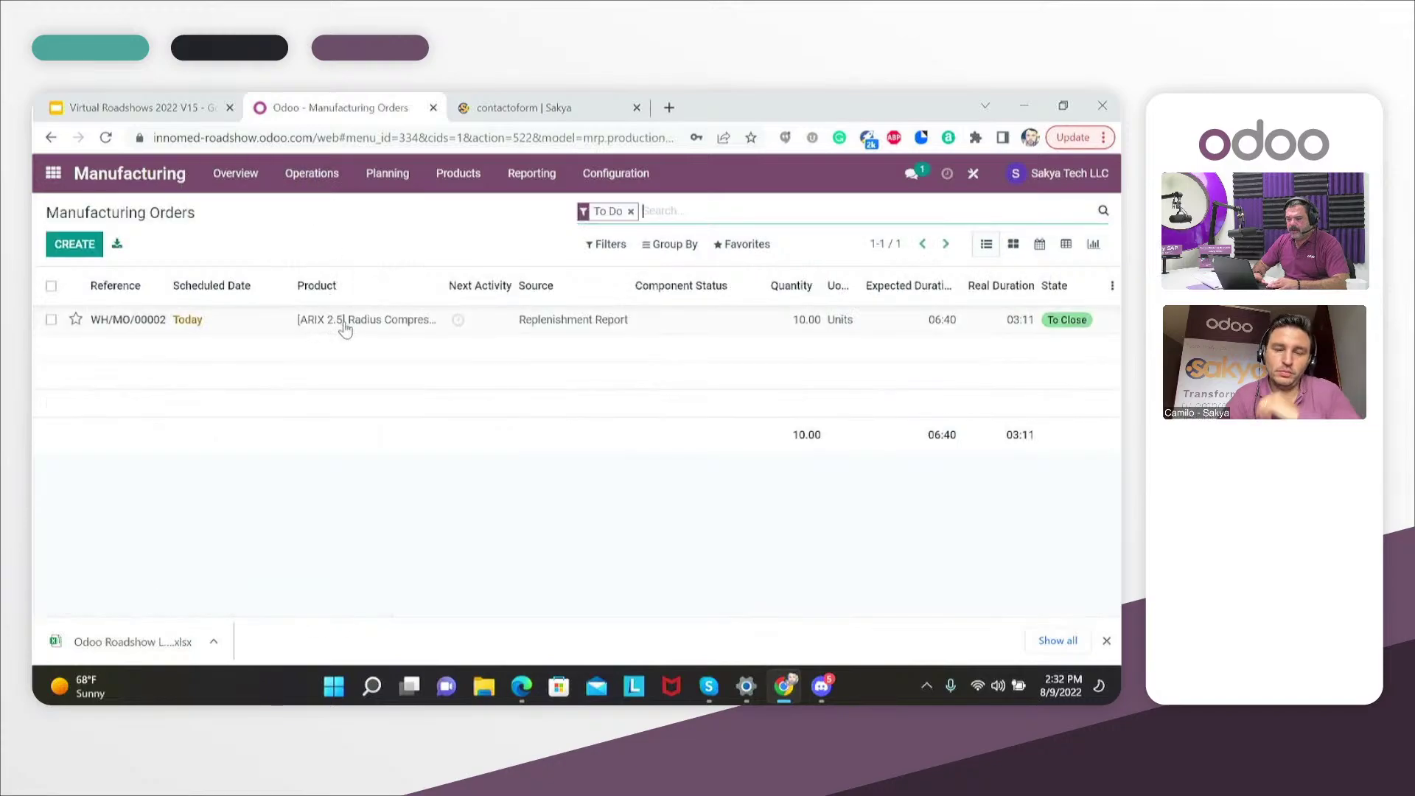
click(346, 325)
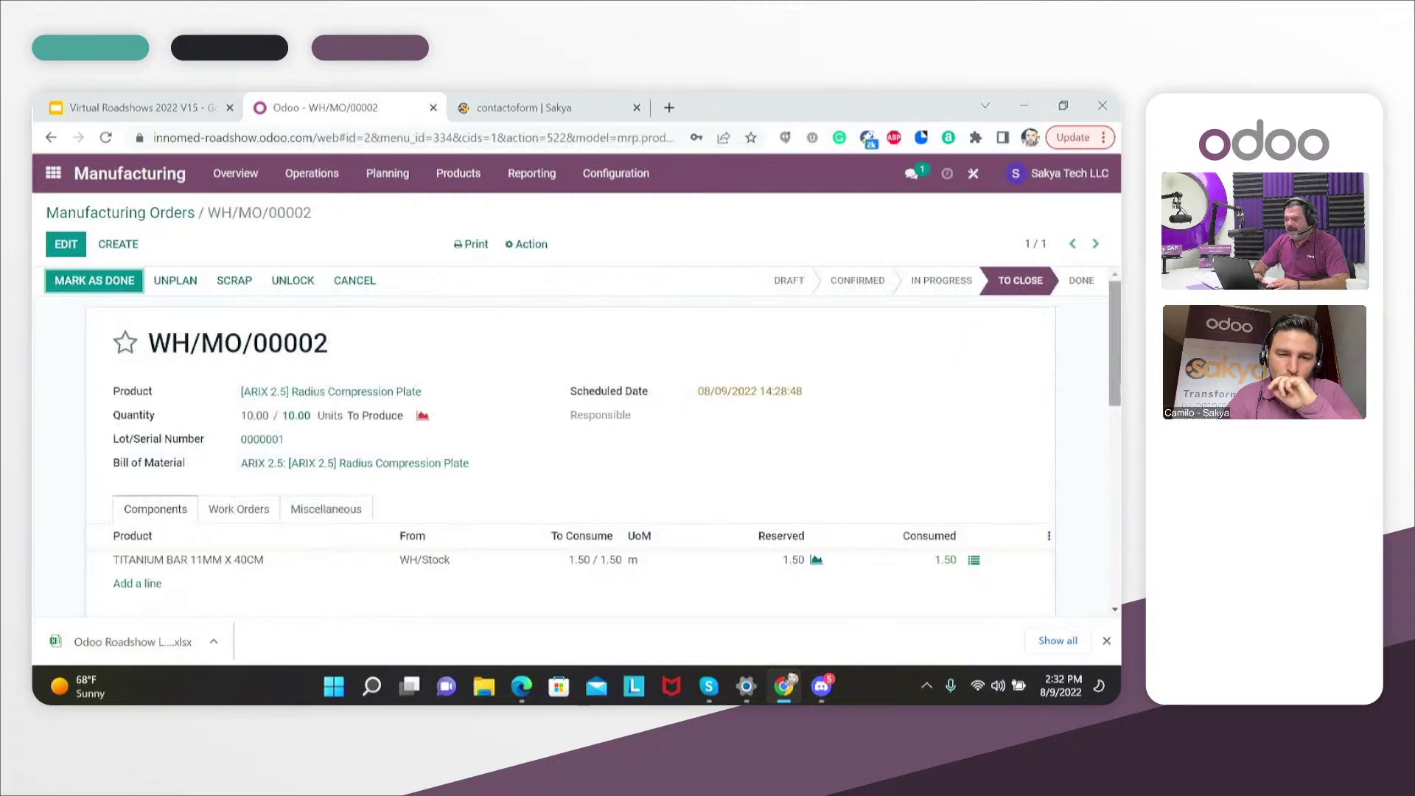
mouse_move(1112, 382)
mouse_down()
mouse_move(1115, 433)
mouse_move(1109, 369)
mouse_up()
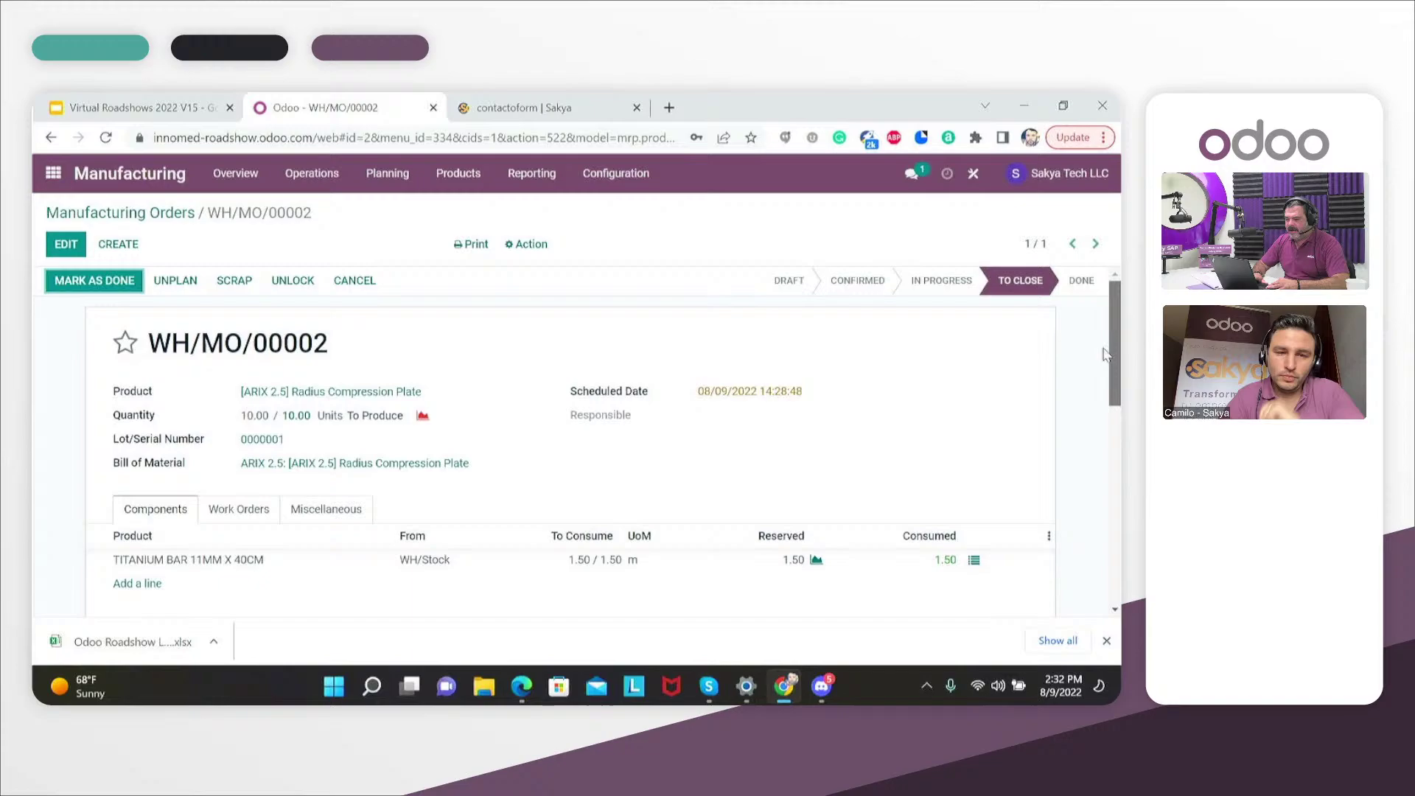
click(70, 284)
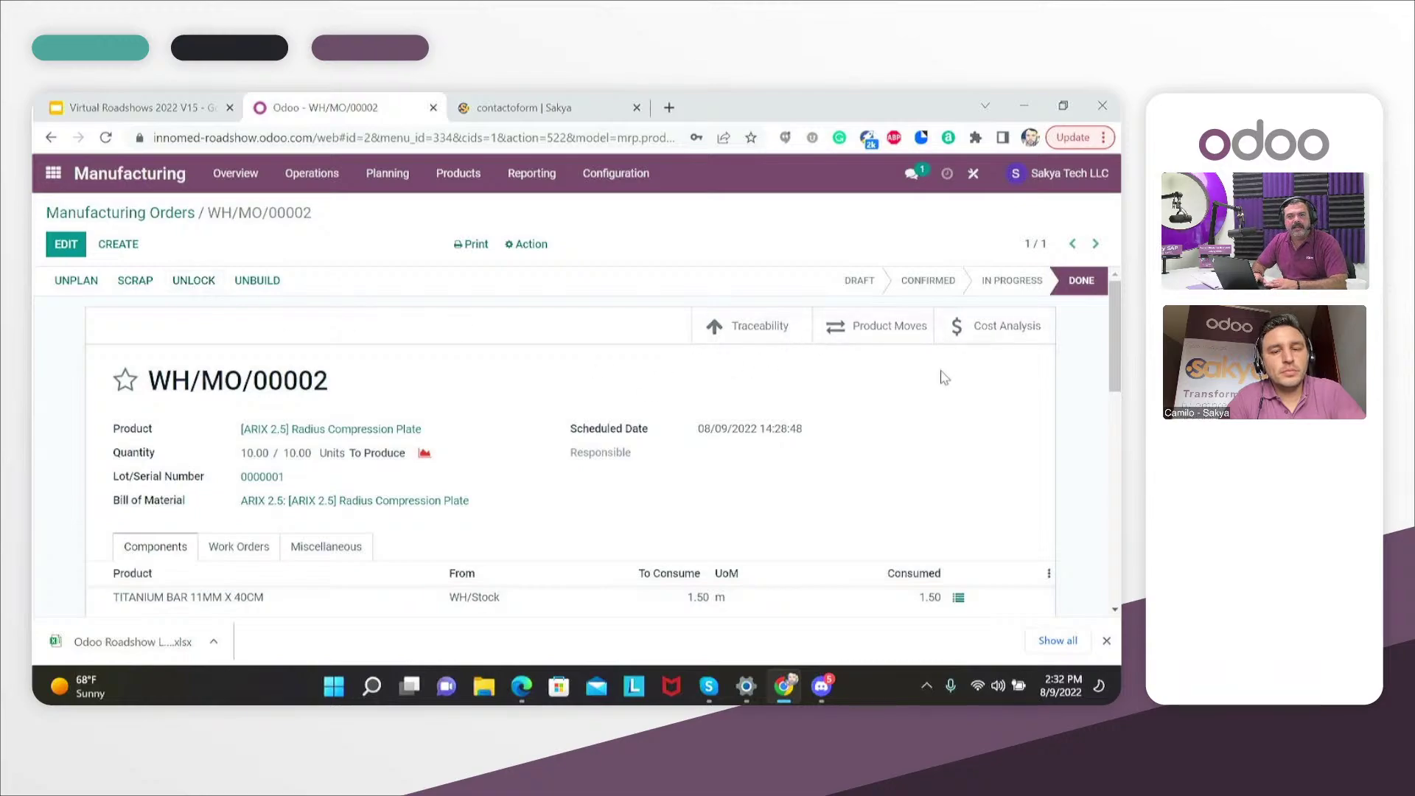
click(771, 338)
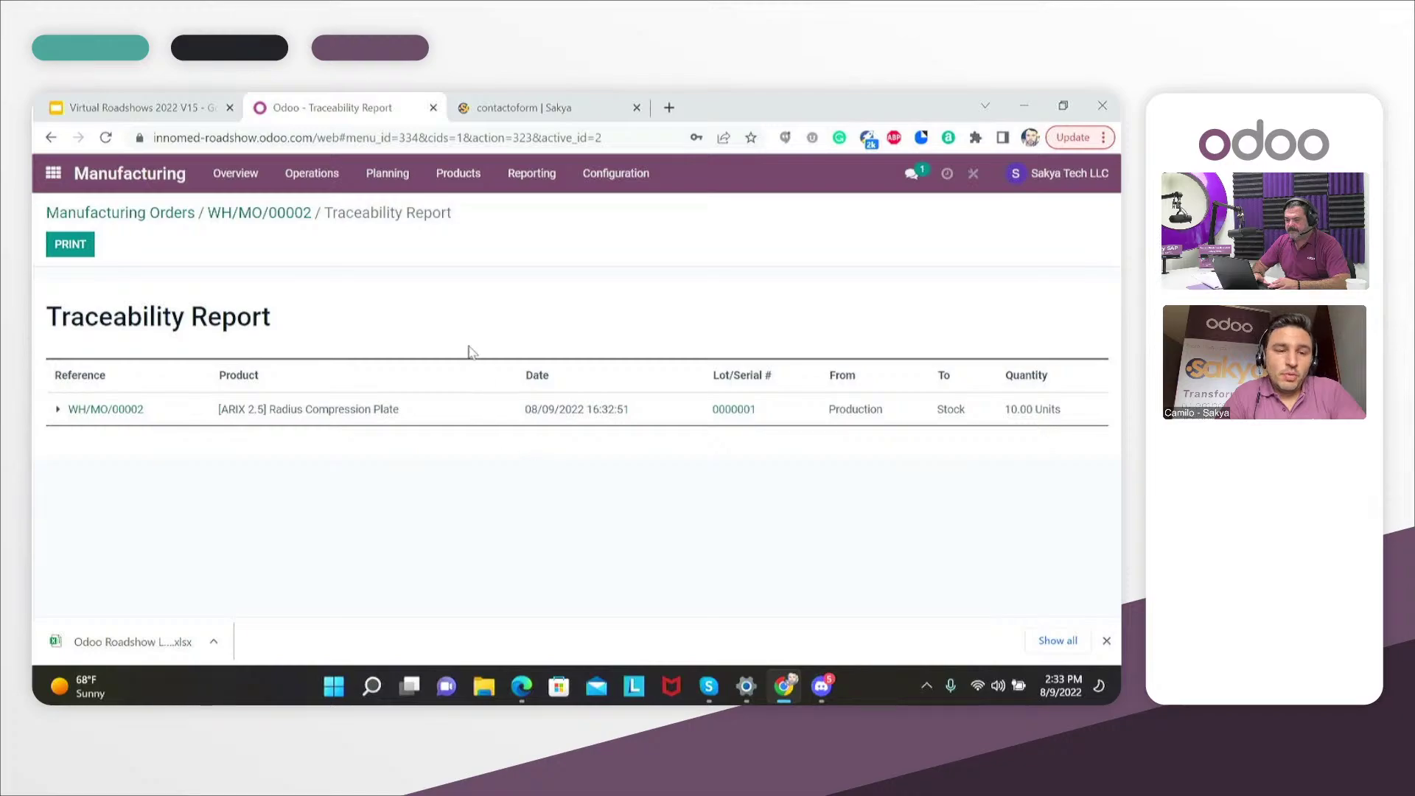
Expand the Radius Compression Plate traceability down to the titanium bar's vendor receipt, then return to the manufacturing order
click(58, 410)
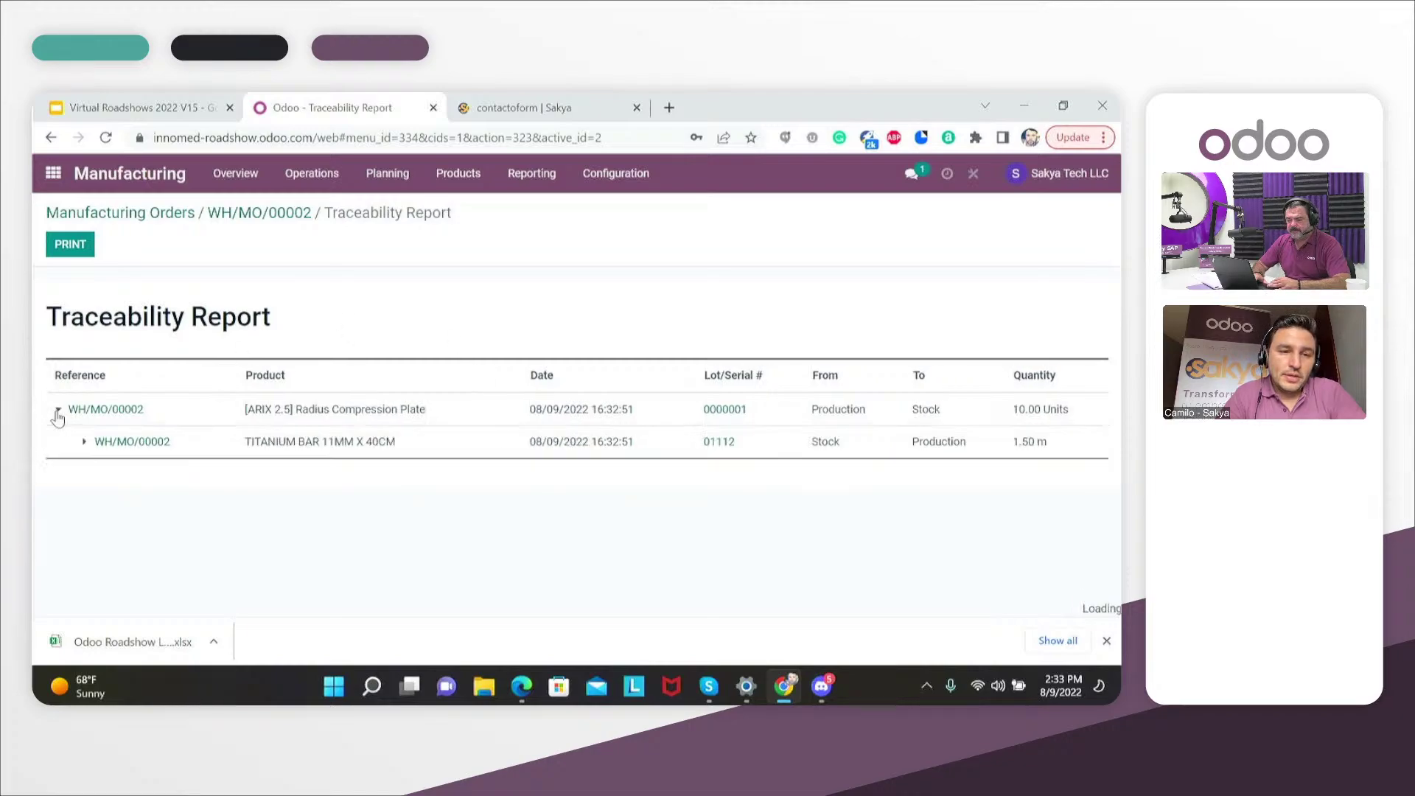
click(84, 442)
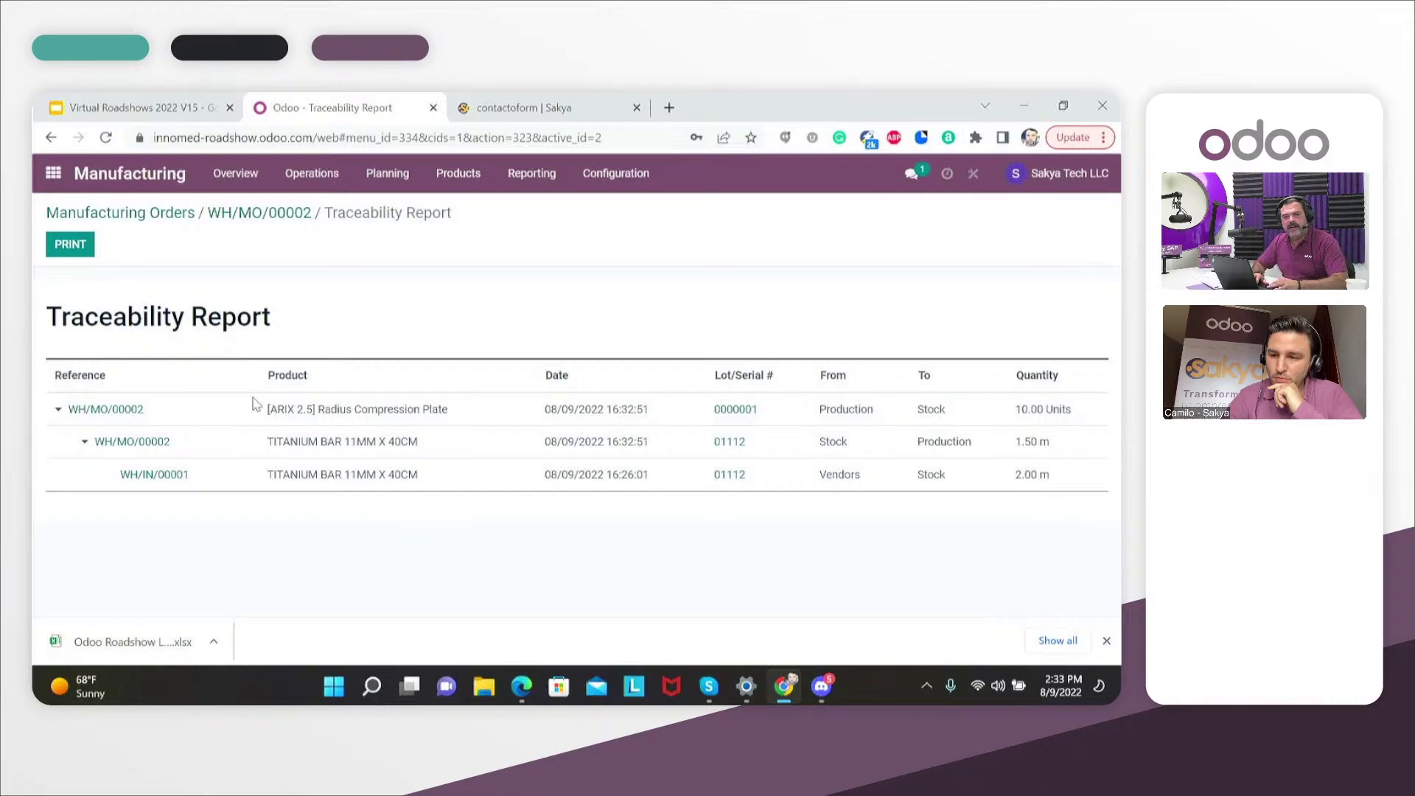
click(259, 214)
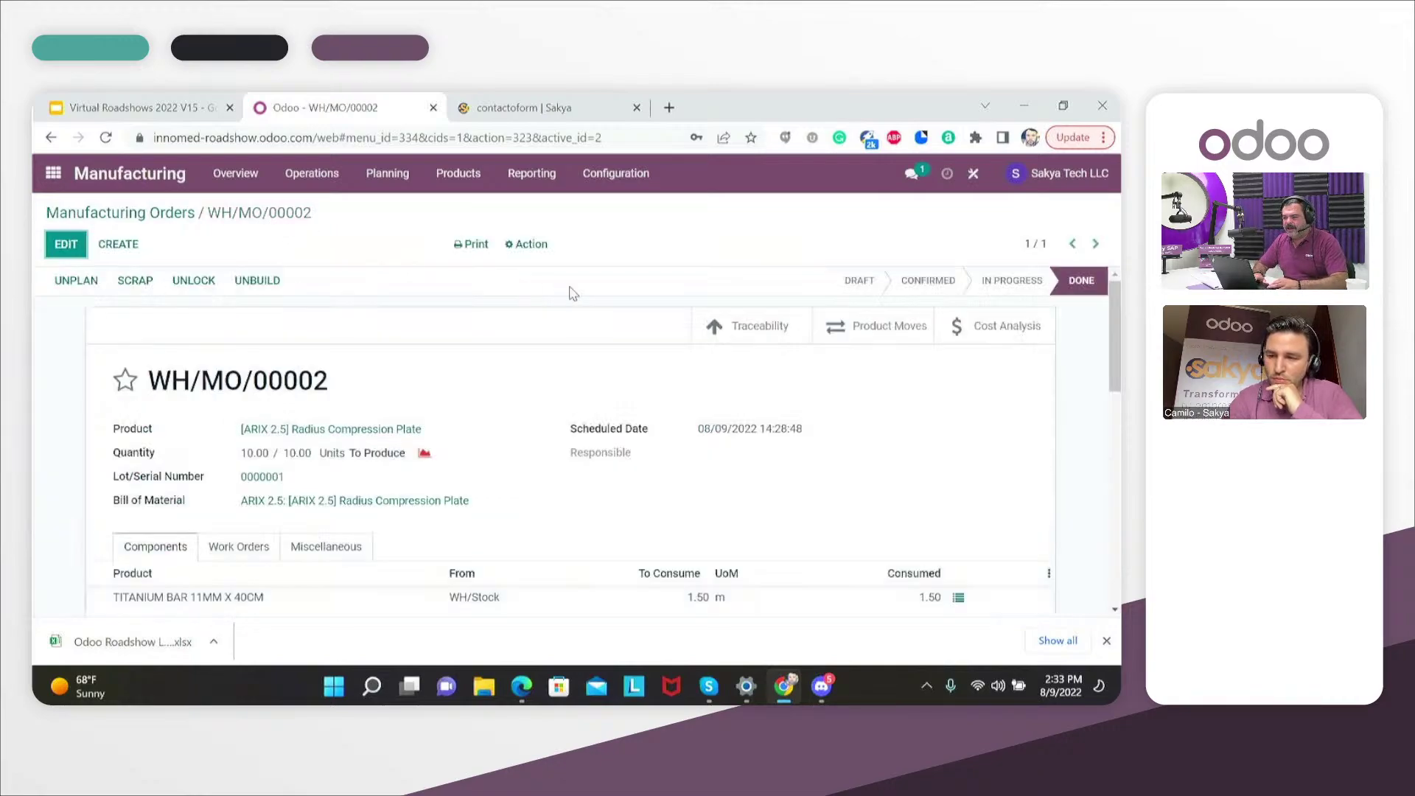
Review the manufacturing order's cost analysis, covering component, operation and total production costs, and return to the order
click(998, 338)
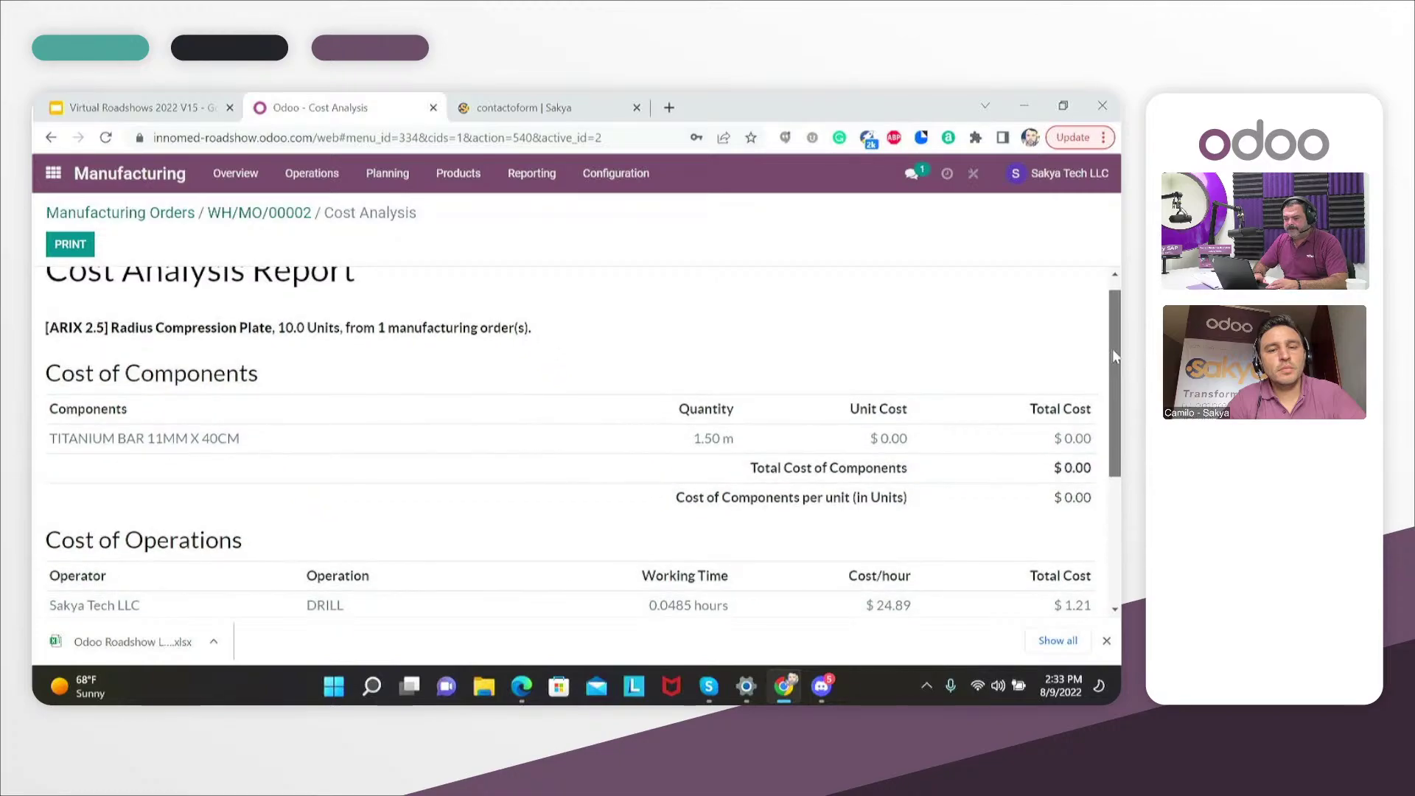
scroll(1112, 347, down, 2)
scroll(1121, 435, down, 1)
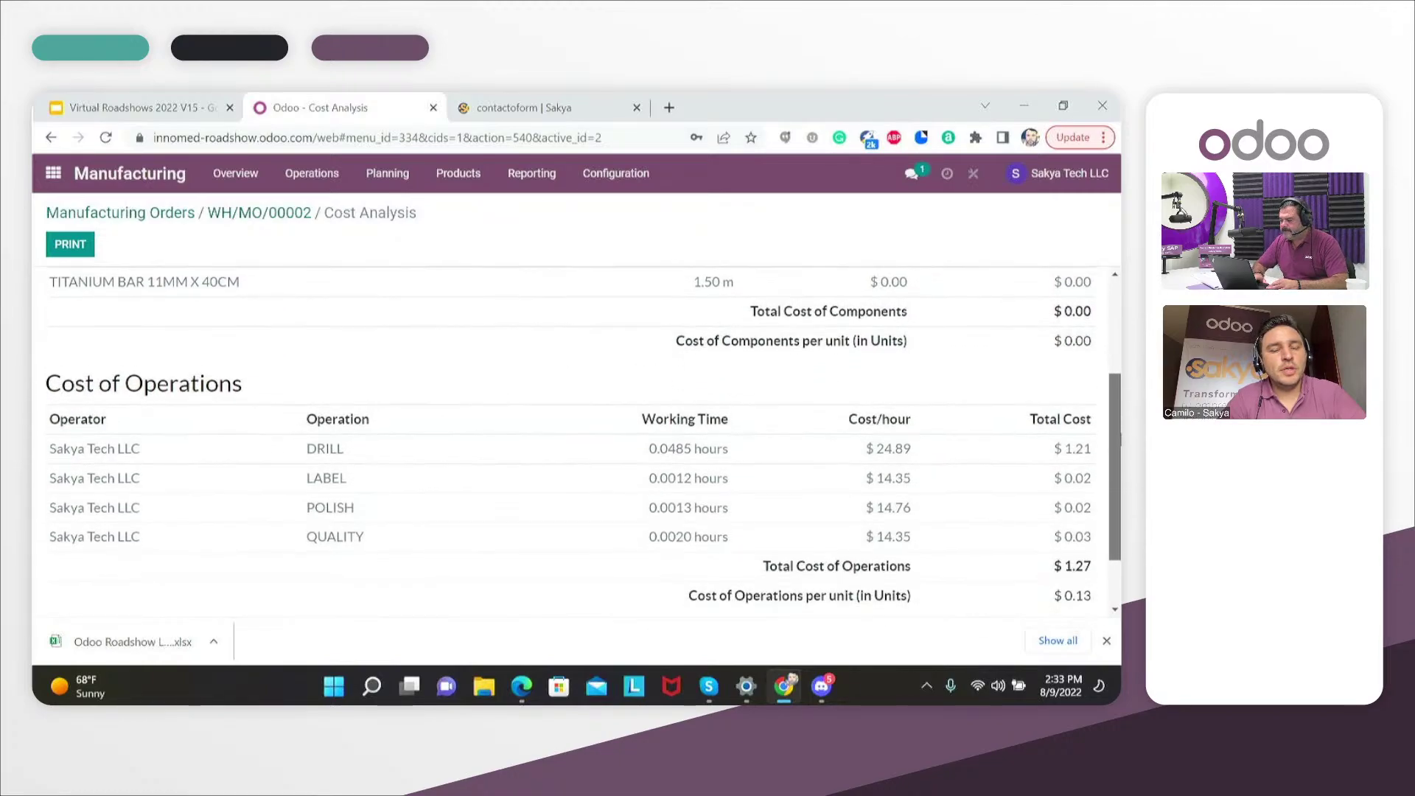
scroll(1120, 461, down, 1)
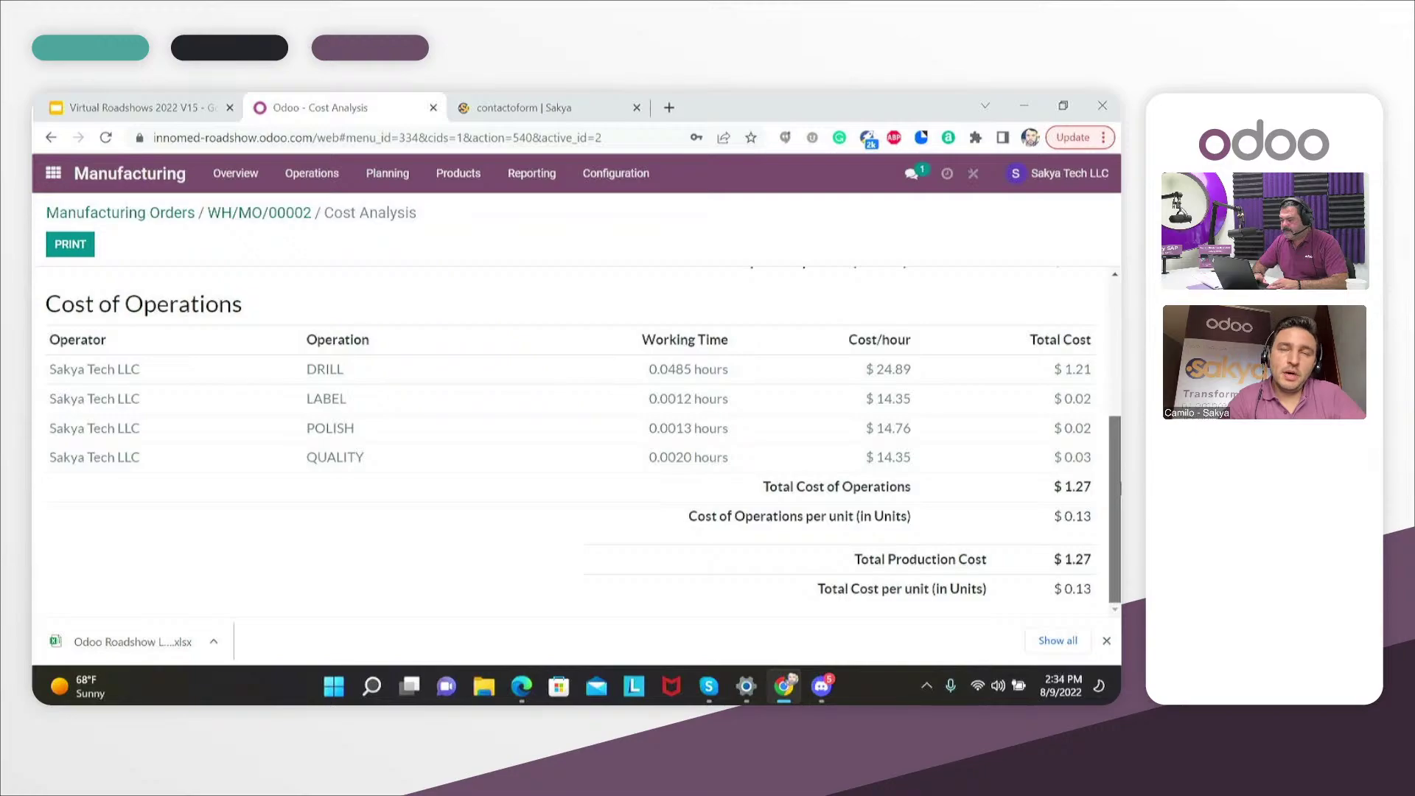
mouse_move(1120, 487)
mouse_down()
mouse_move(1118, 384)
mouse_move(1120, 483)
mouse_up()
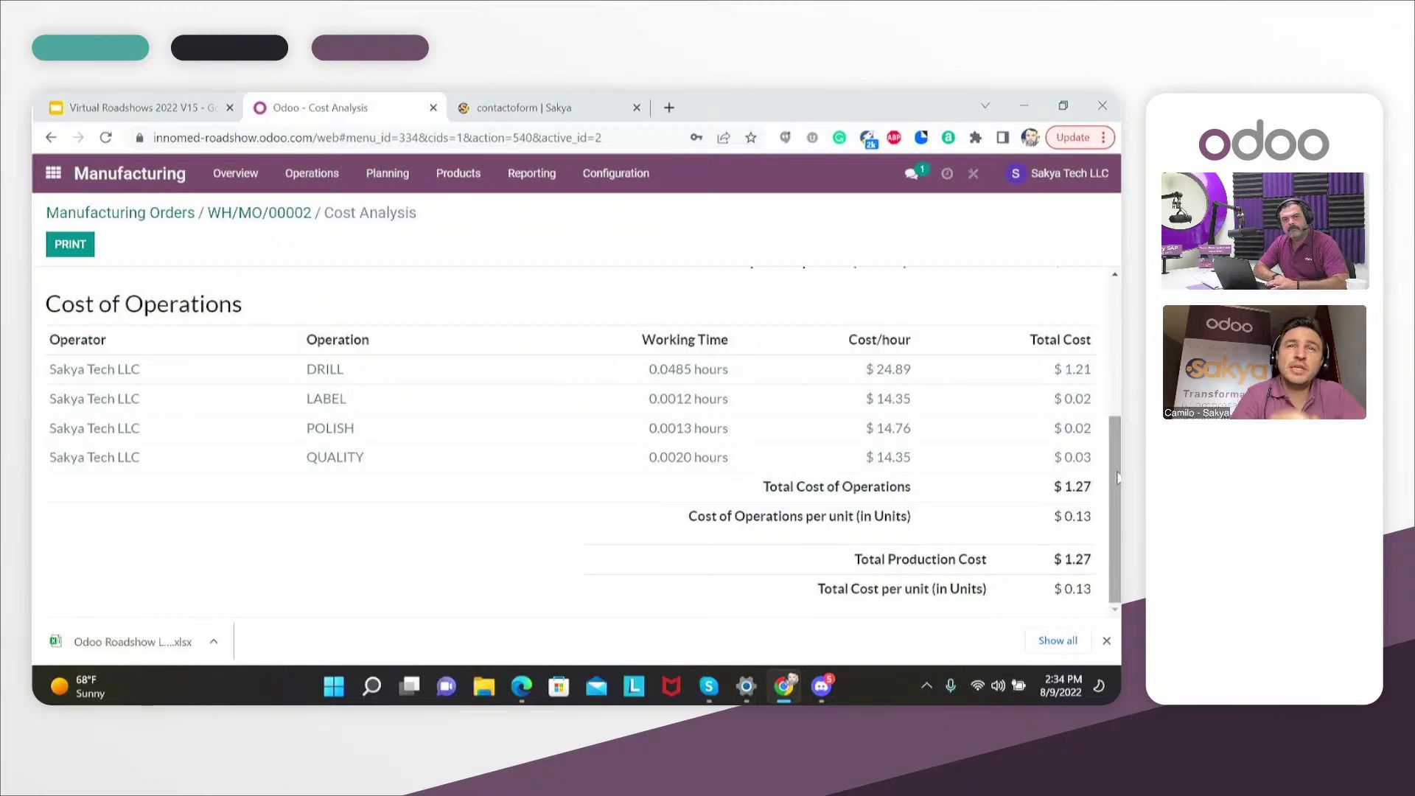
mouse_move(1117, 476)
mouse_down()
mouse_move(1110, 358)
mouse_move(1116, 480)
mouse_up()
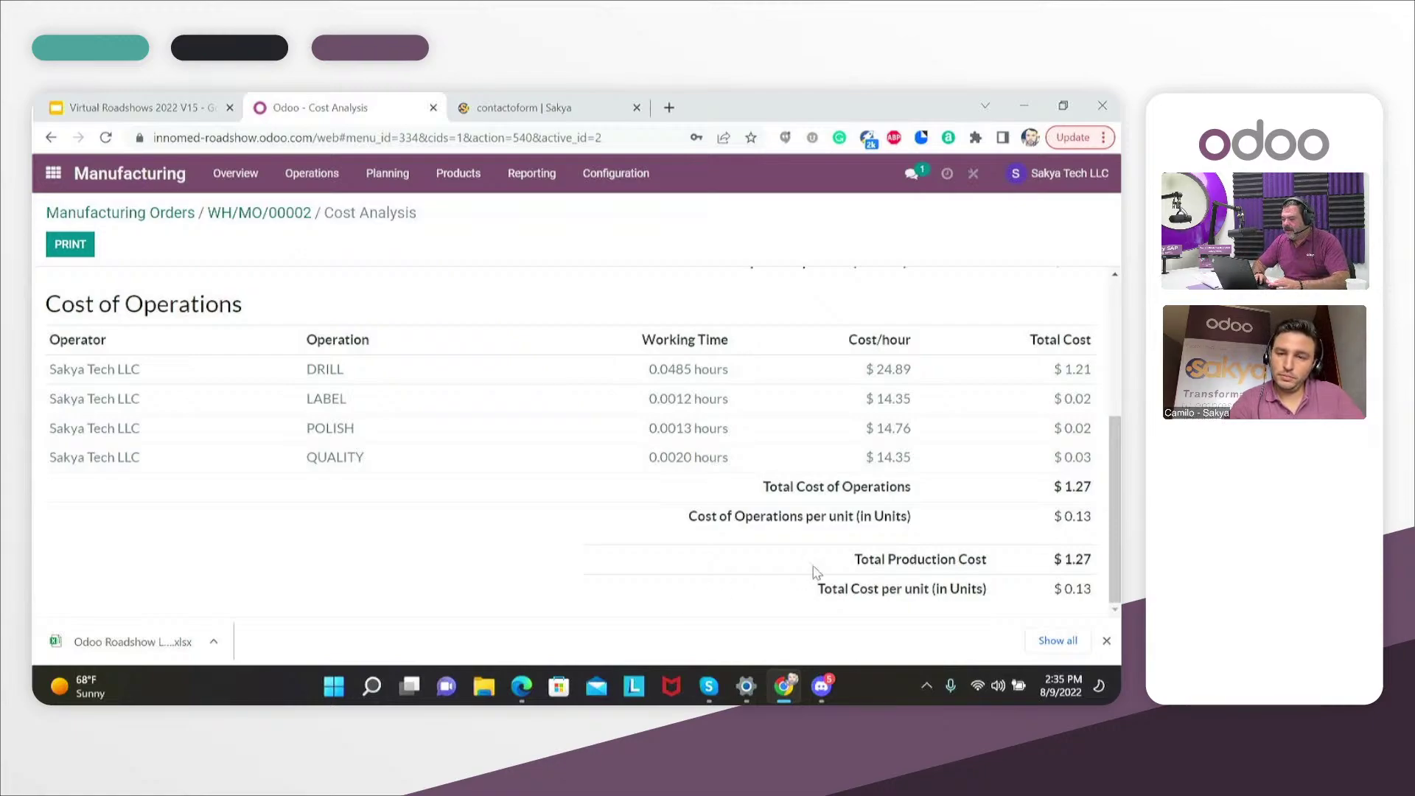
drag(1114, 560, 1110, 410)
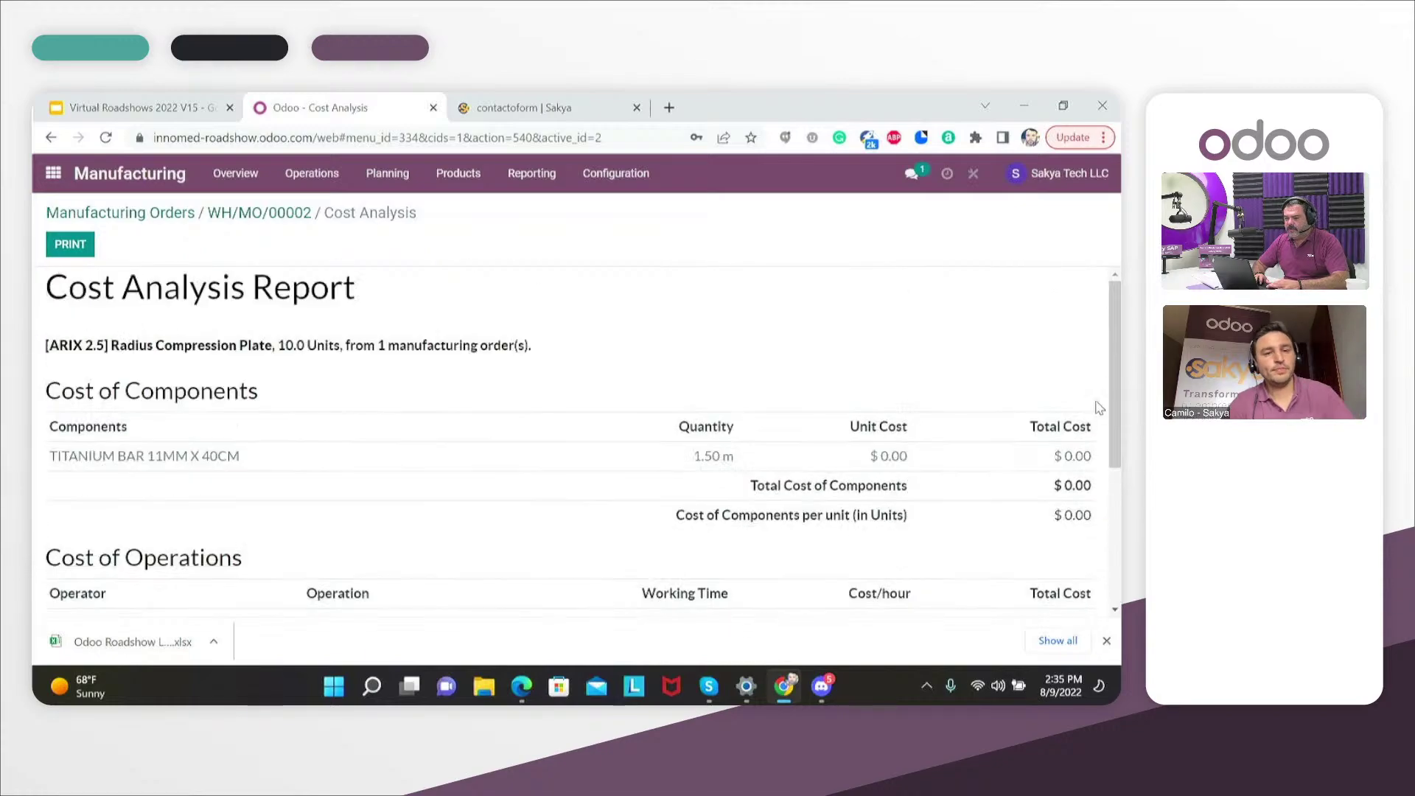
click(280, 214)
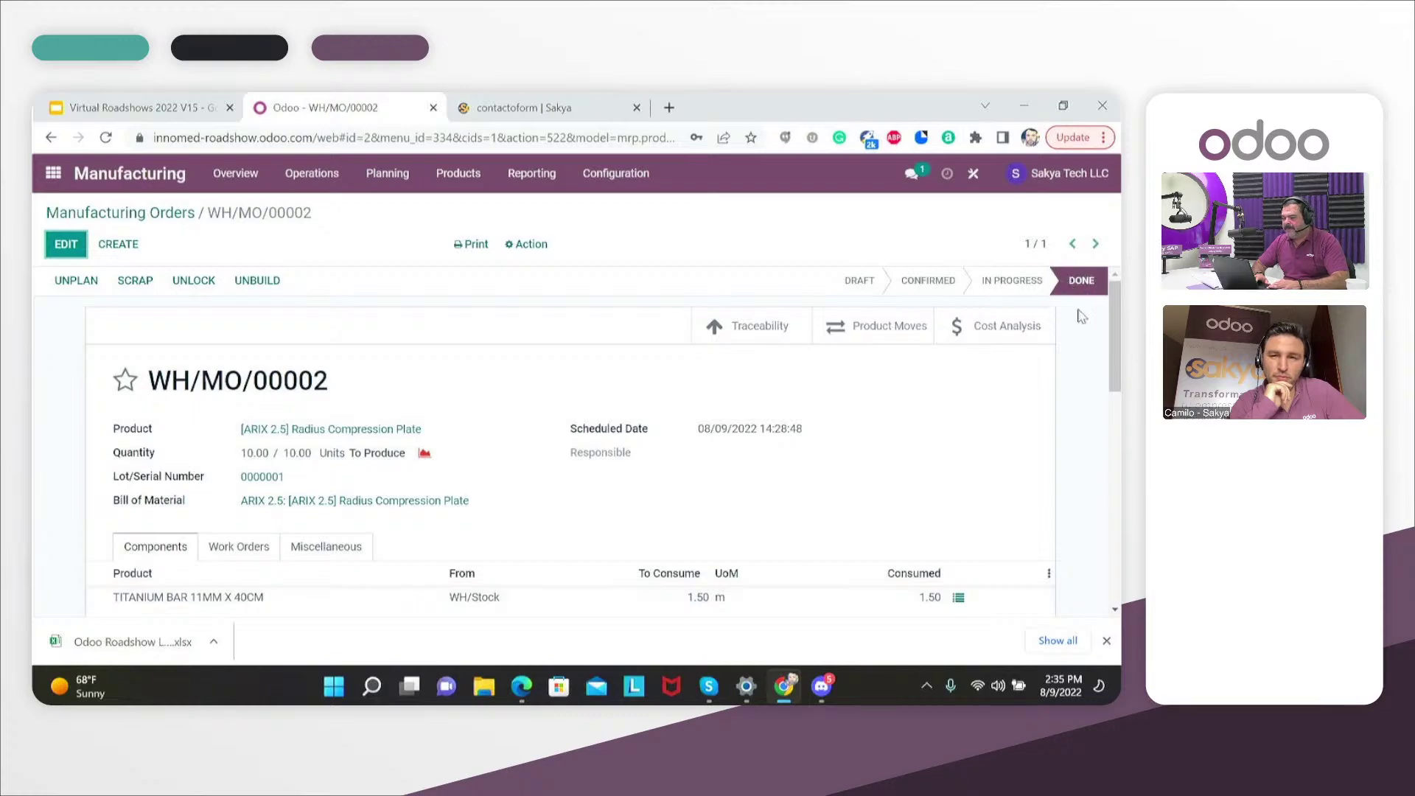
Open the delivery of the Radius Compression Plate sales order in Sales and validate it, processing all quantities
click(50, 174)
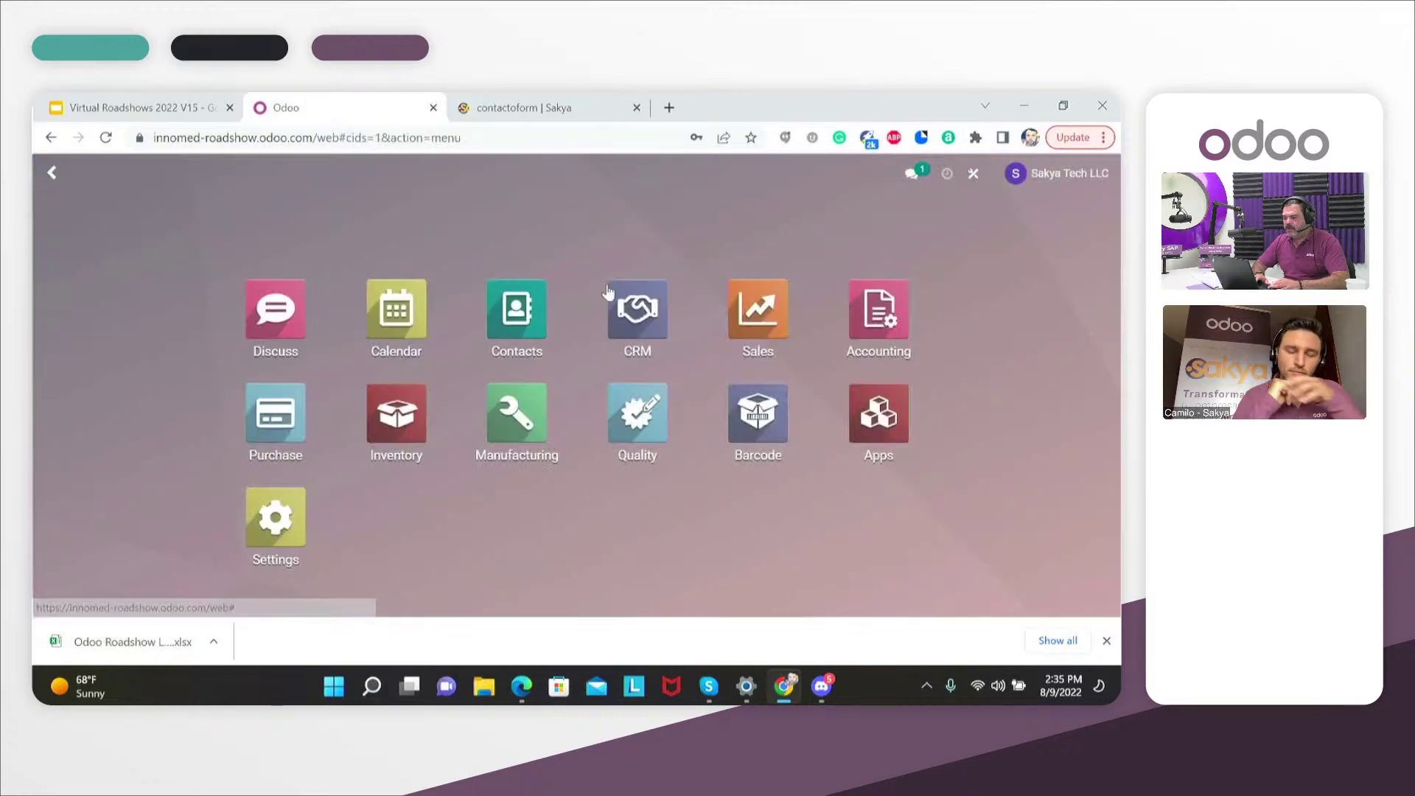
click(786, 316)
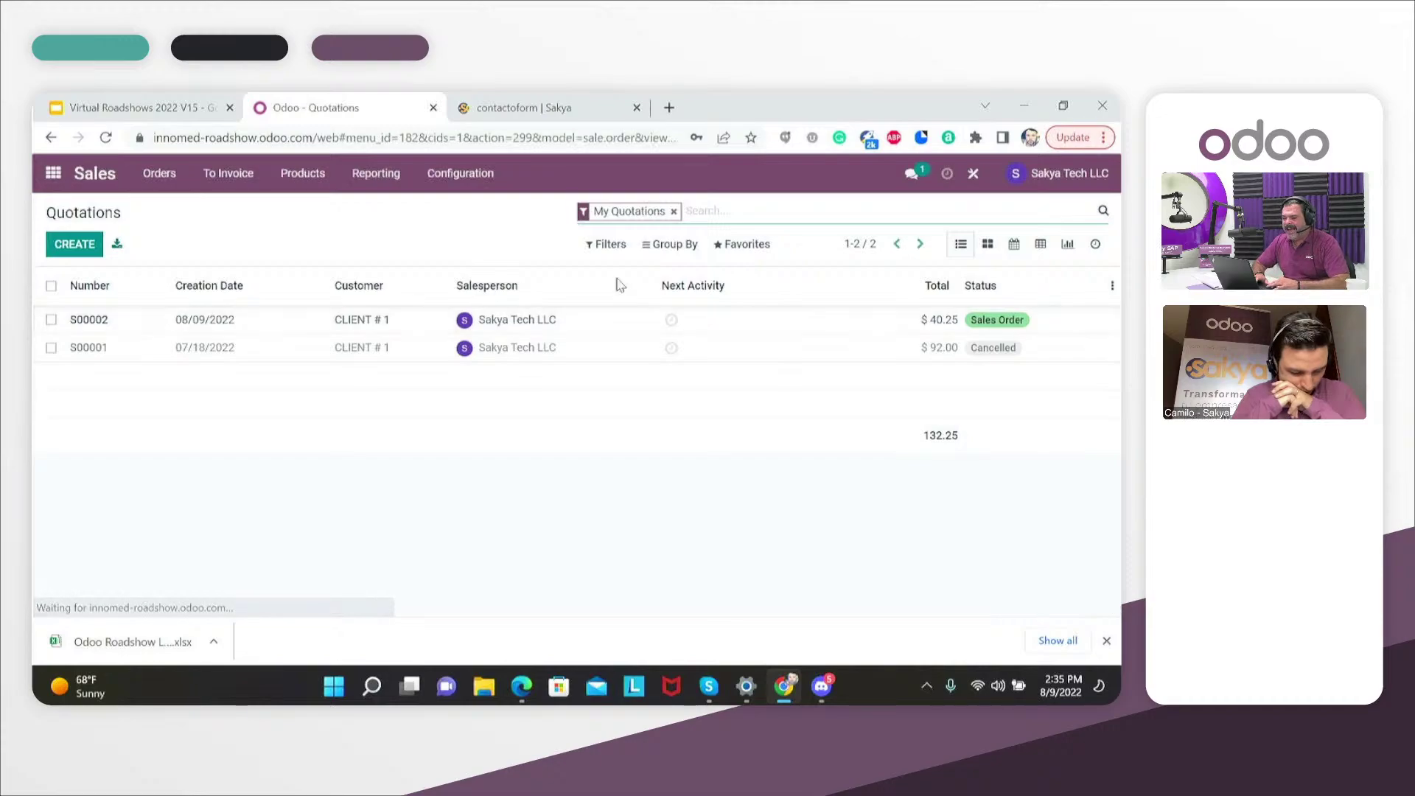
click(533, 321)
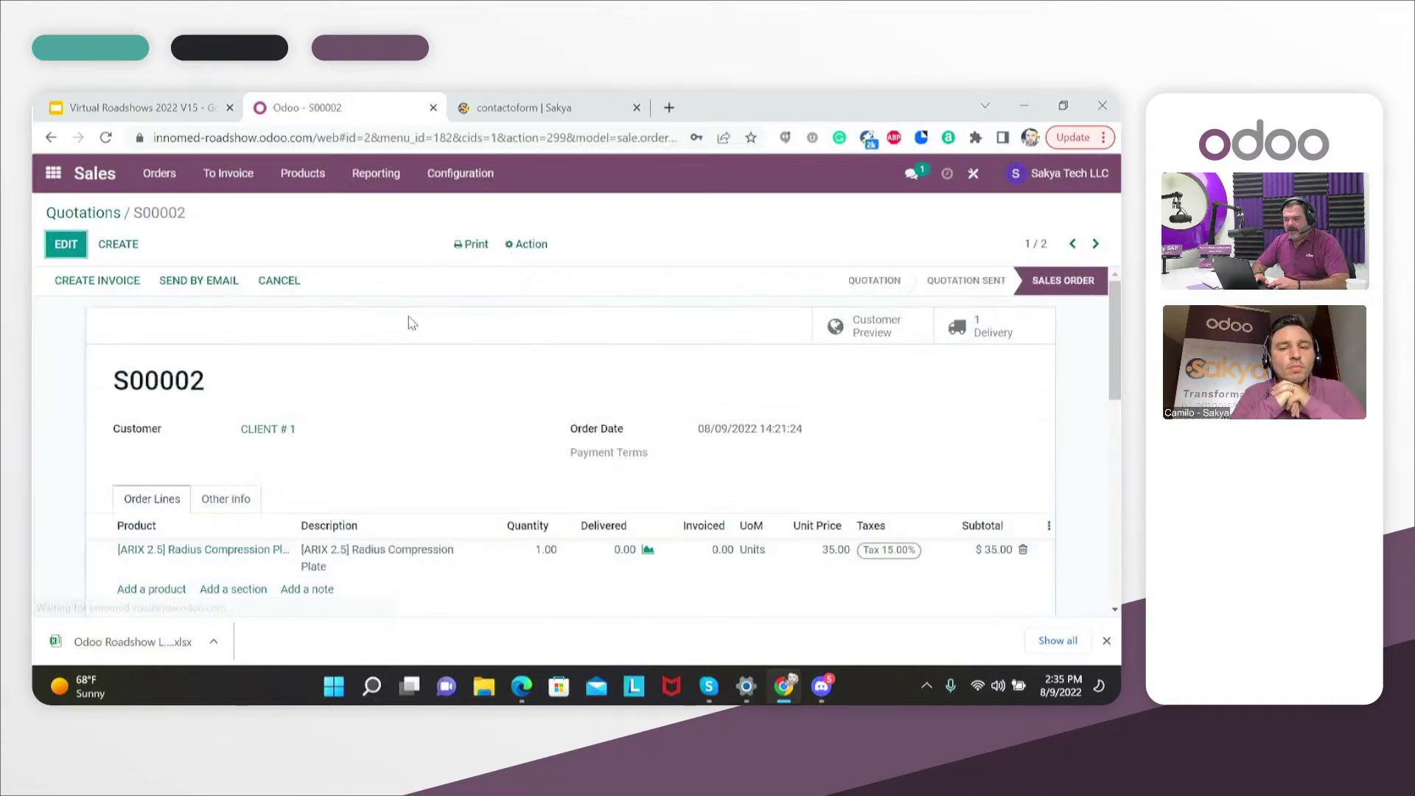
click(963, 325)
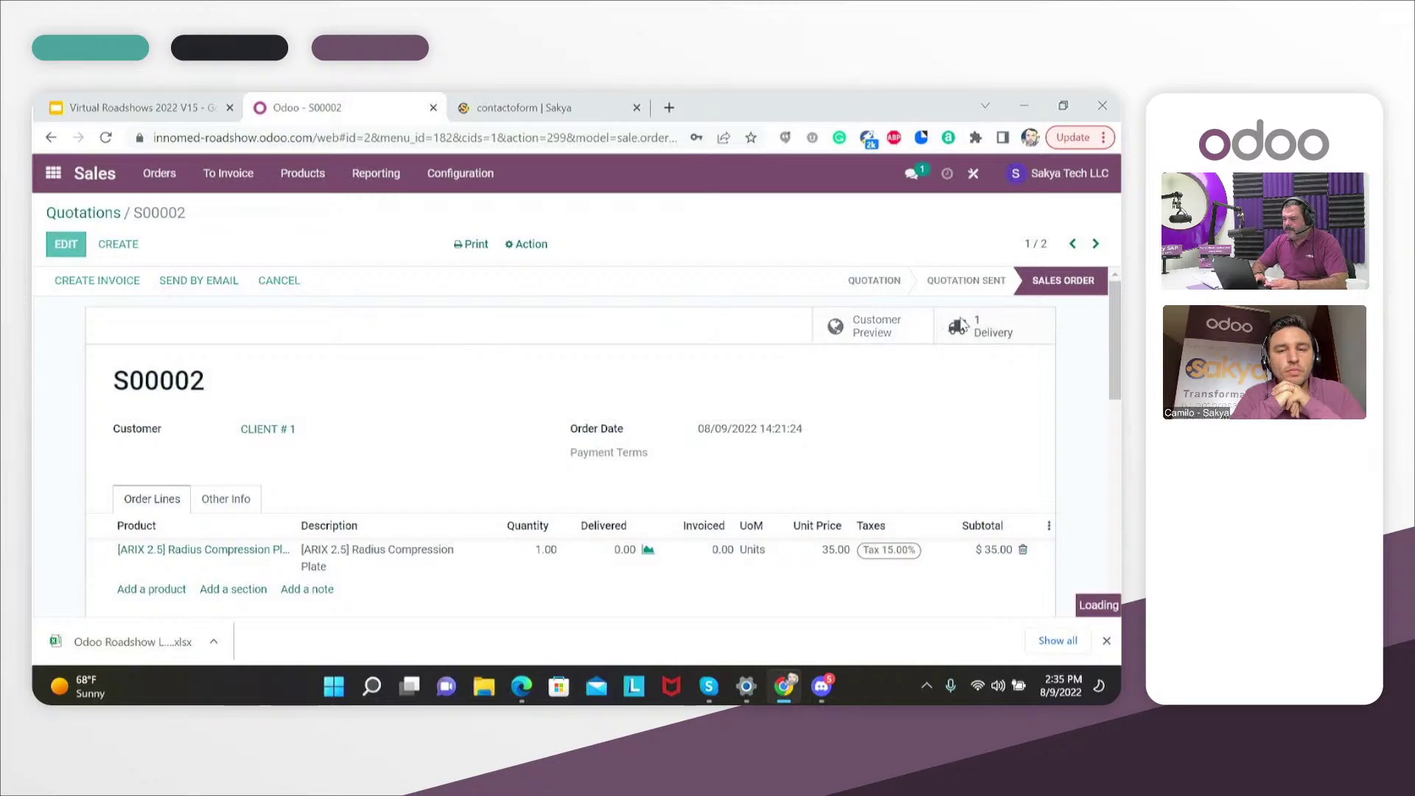
click(469, 248)
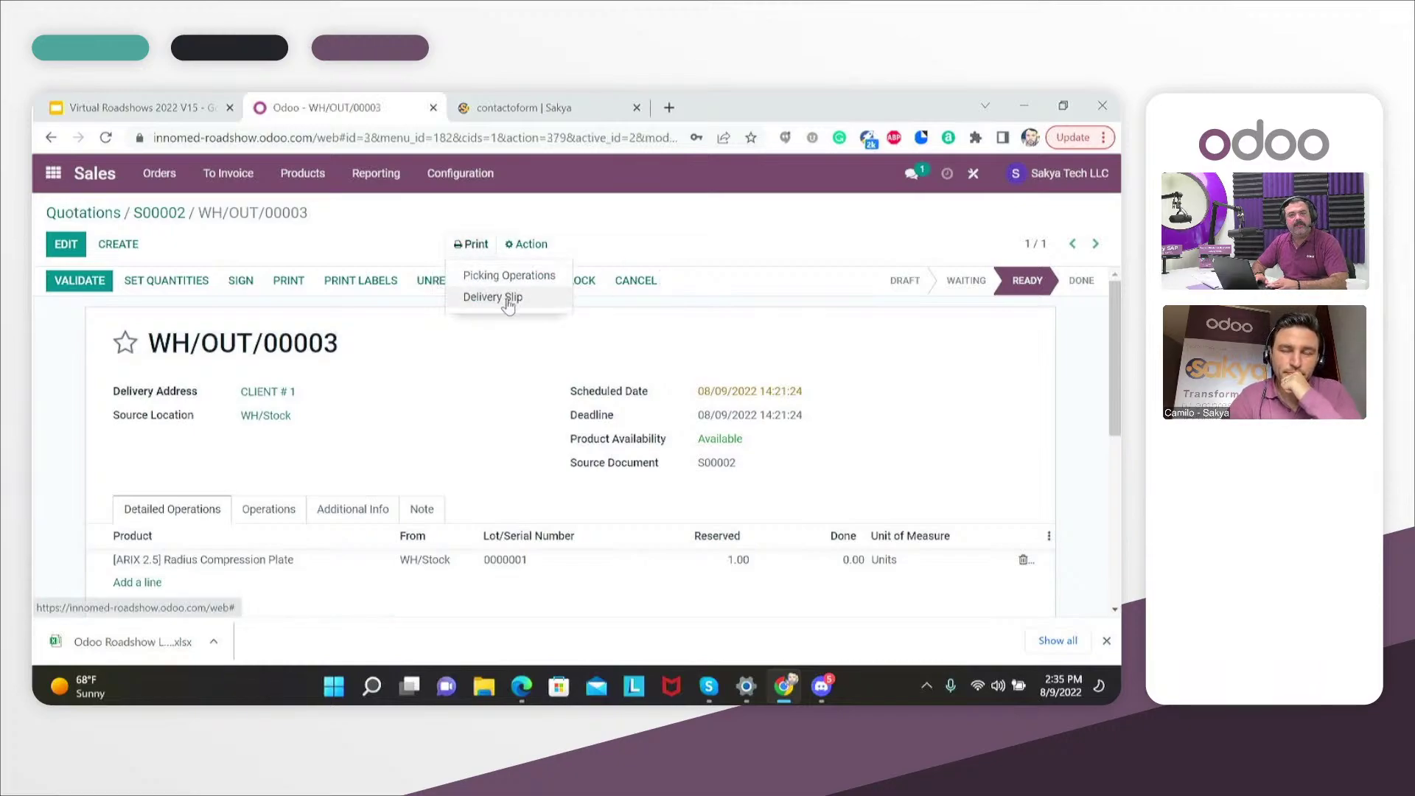
click(505, 328)
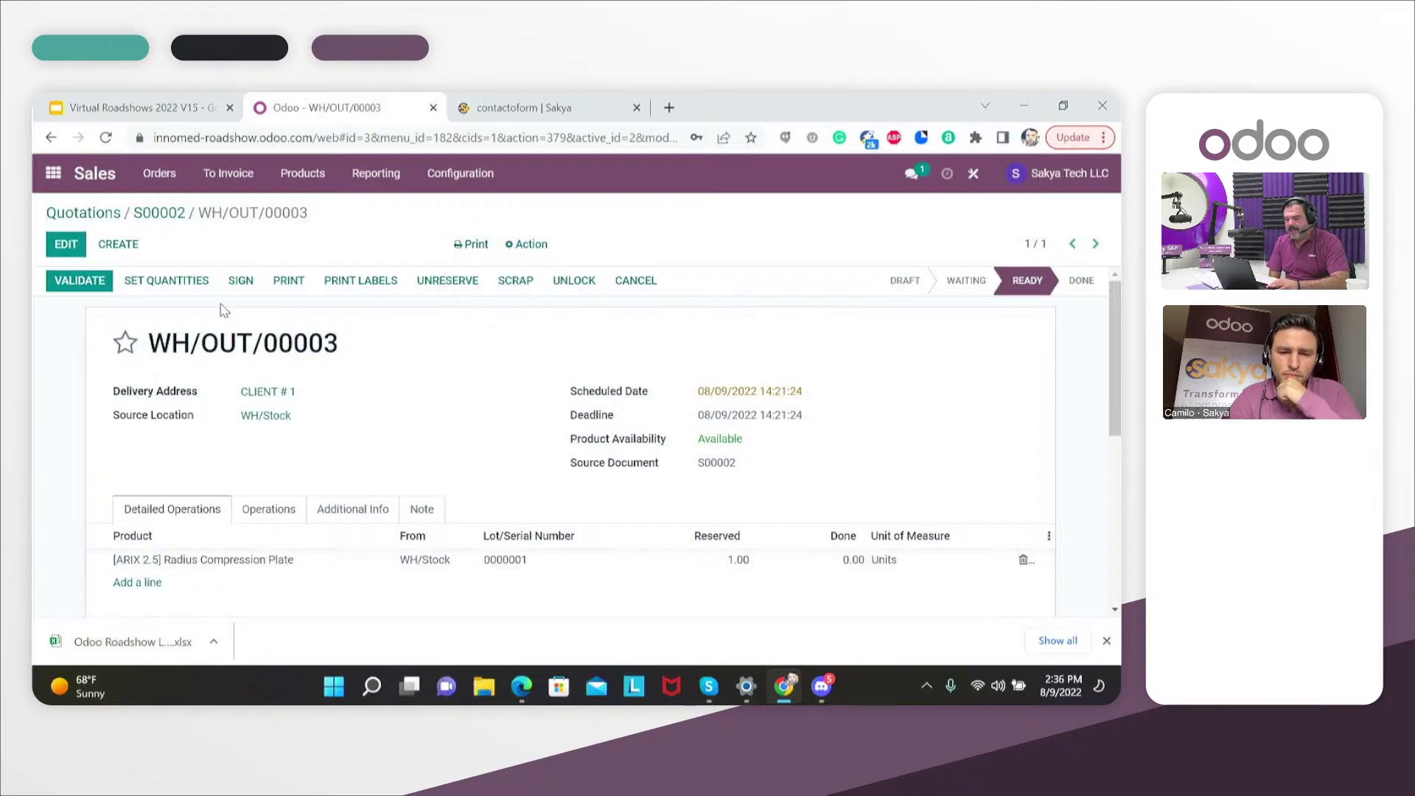
click(81, 288)
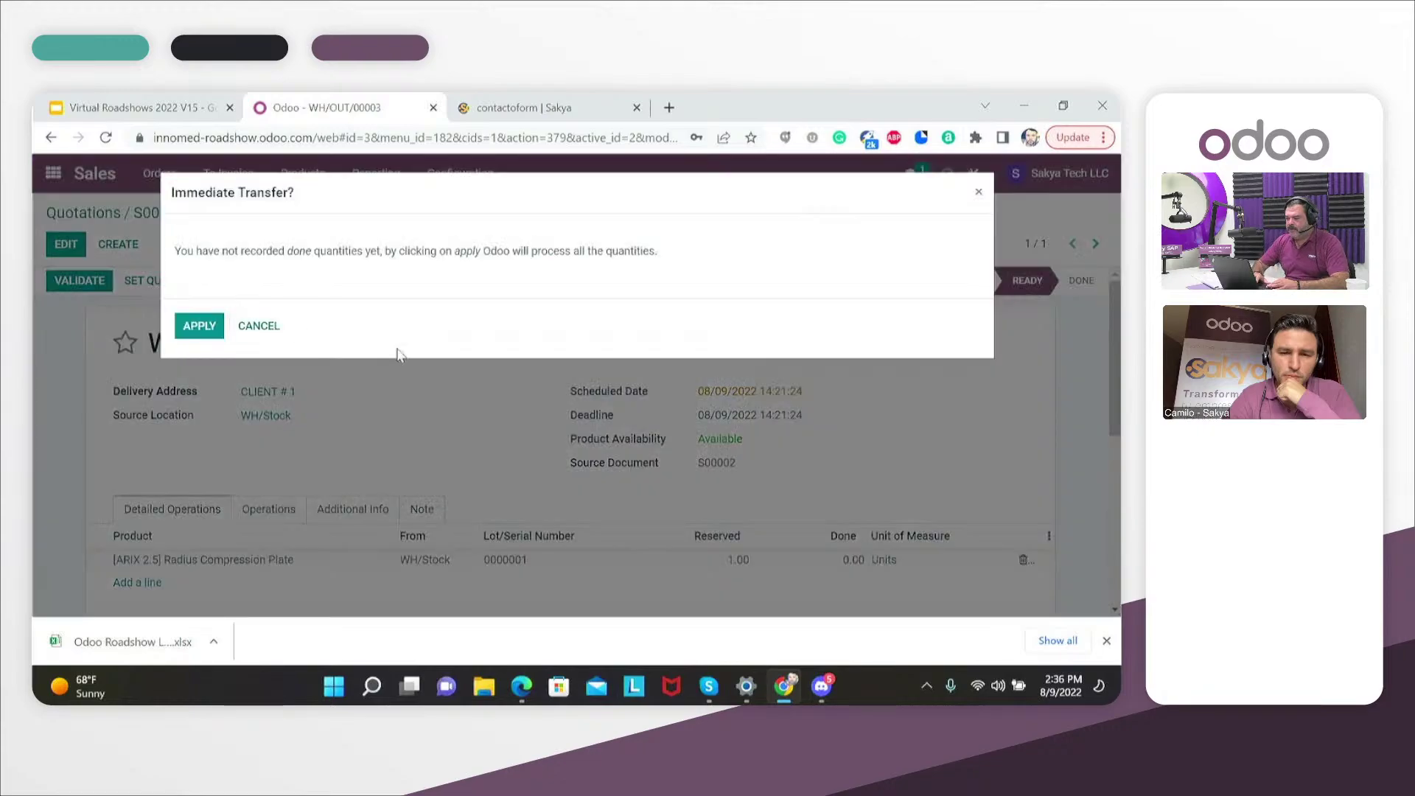
click(213, 327)
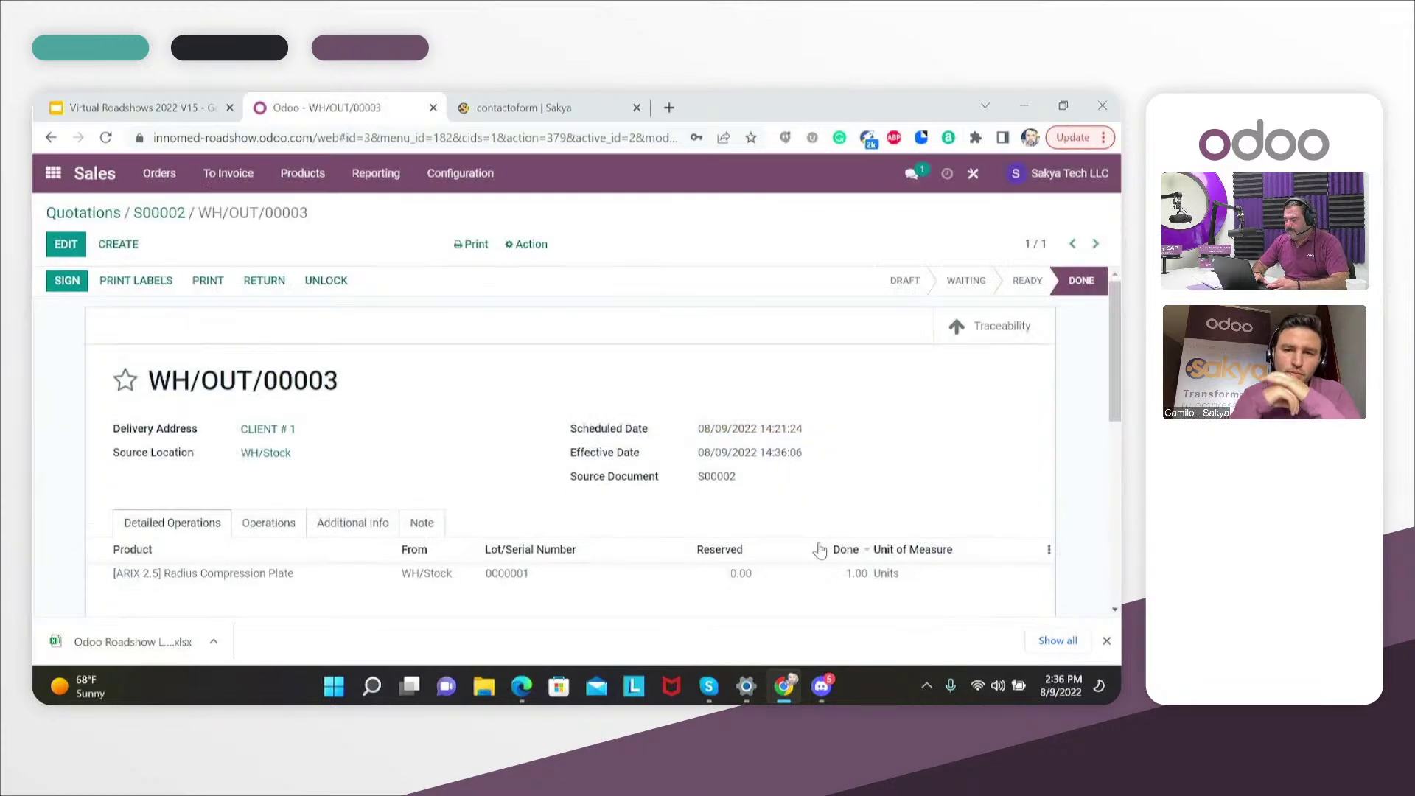
Sign the validated delivery order with a hand-drawn signature and adopt it
click(71, 288)
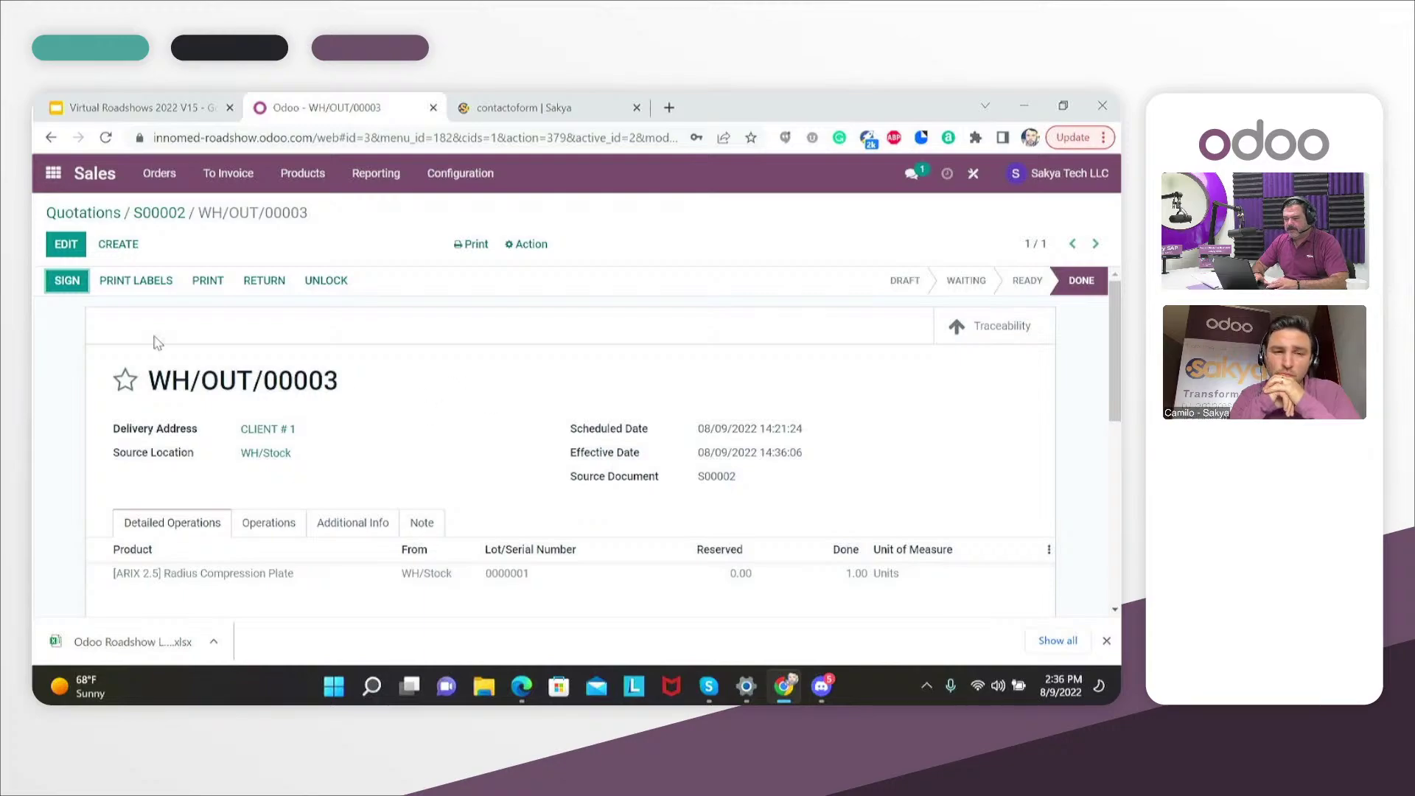
click(65, 281)
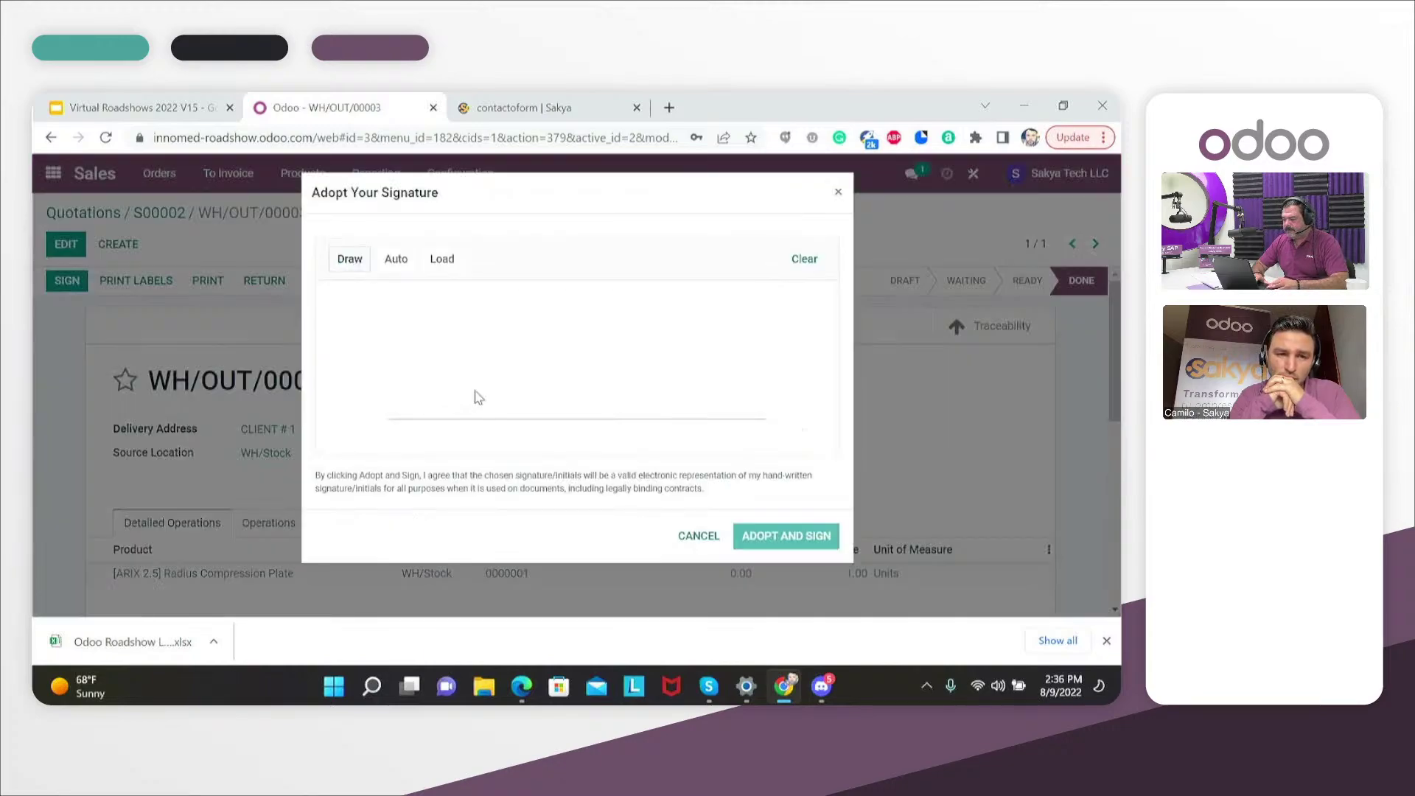
mouse_move(446, 407)
mouse_down()
mouse_move(523, 353)
mouse_move(638, 377)
mouse_move(699, 411)
mouse_up()
click(778, 533)
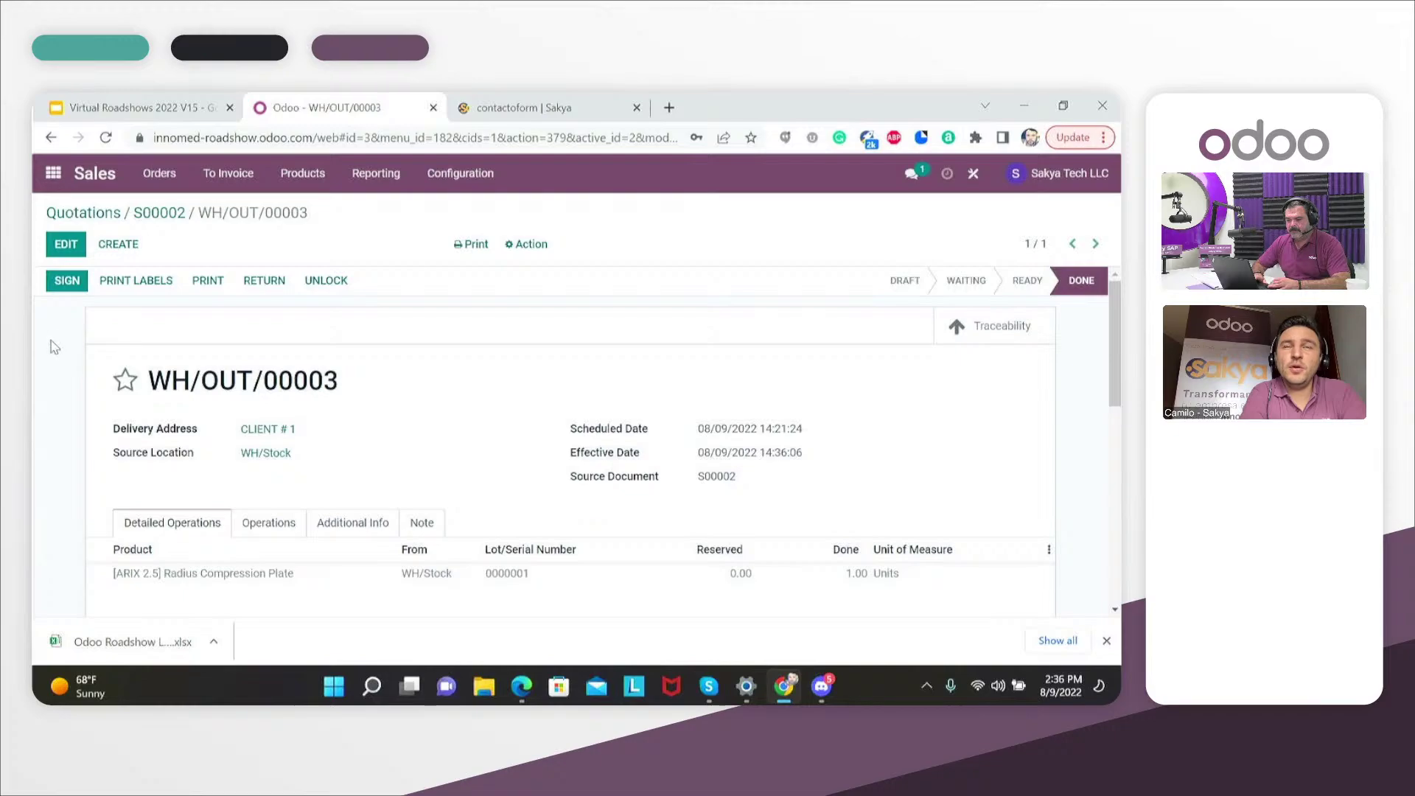
scroll(54, 346, down, 1)
scroll(53, 346, up, 1)
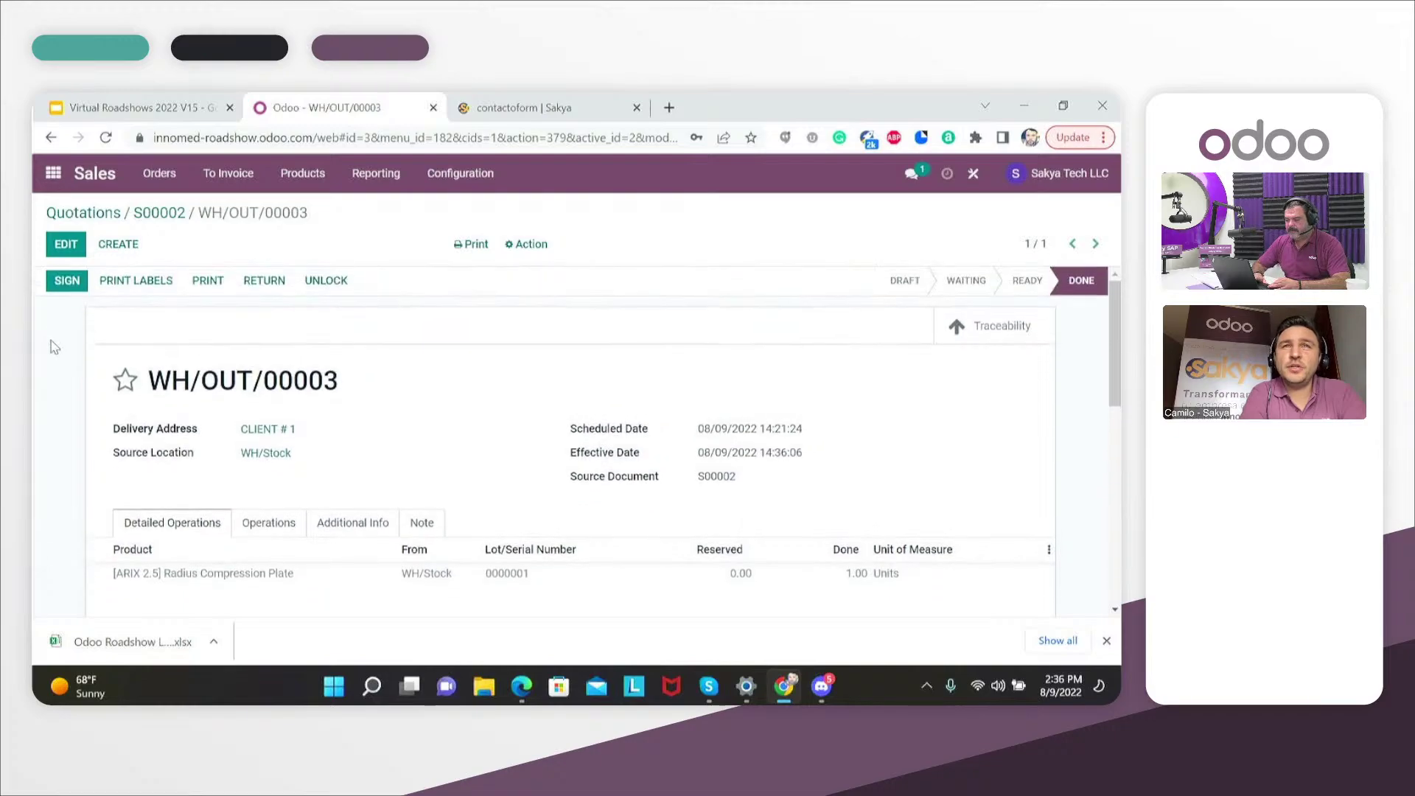
Return to the sales order, create a regular invoice from it and open the draft invoice
click(143, 220)
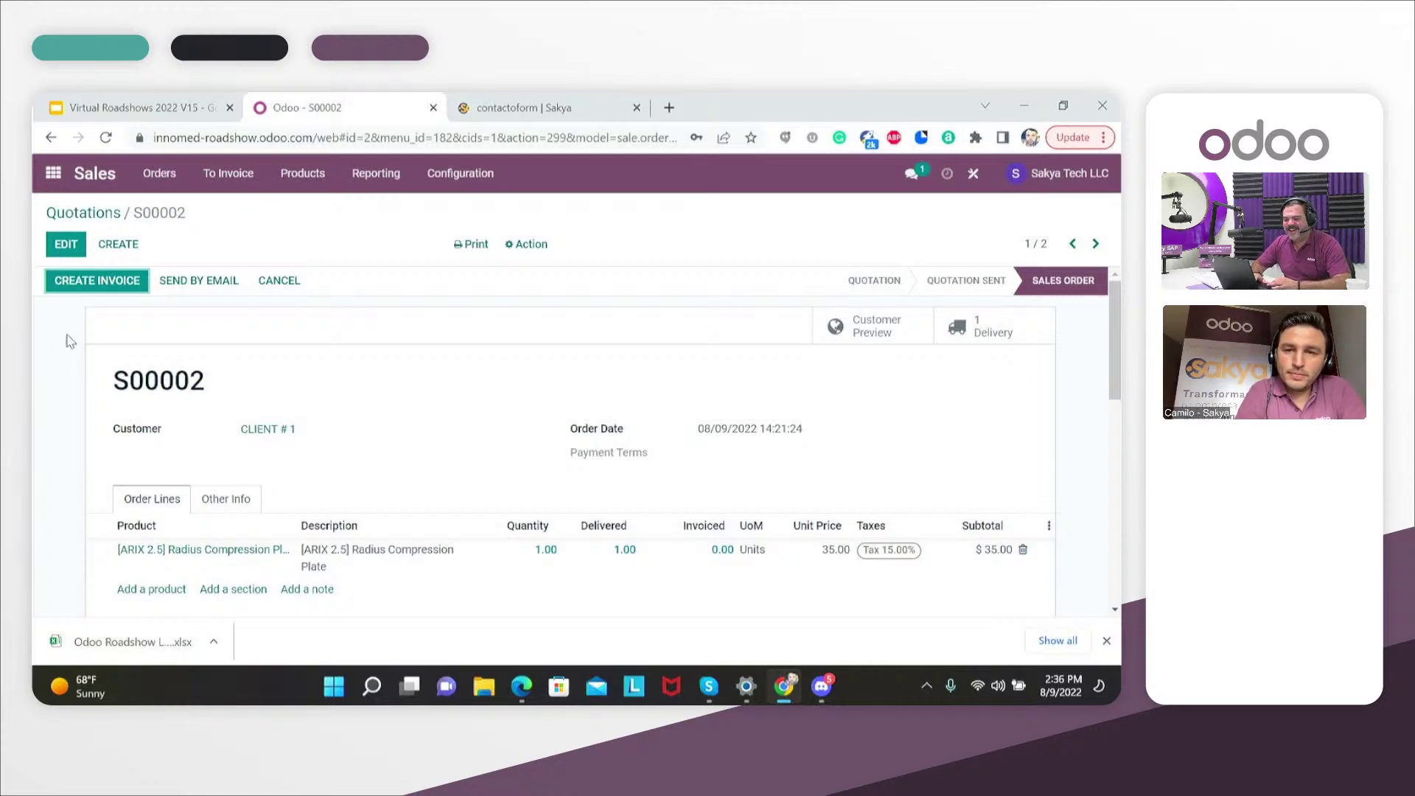
click(76, 293)
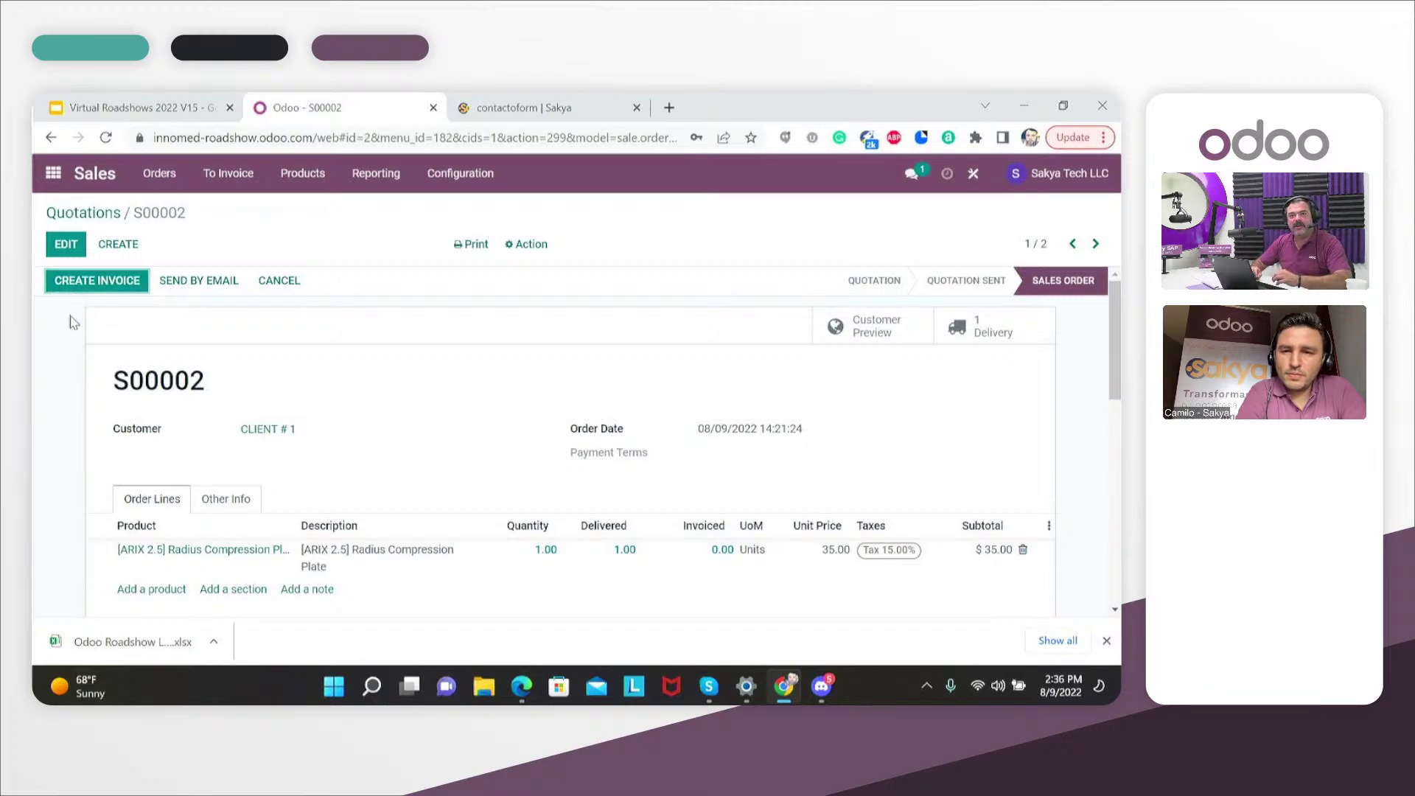
click(80, 288)
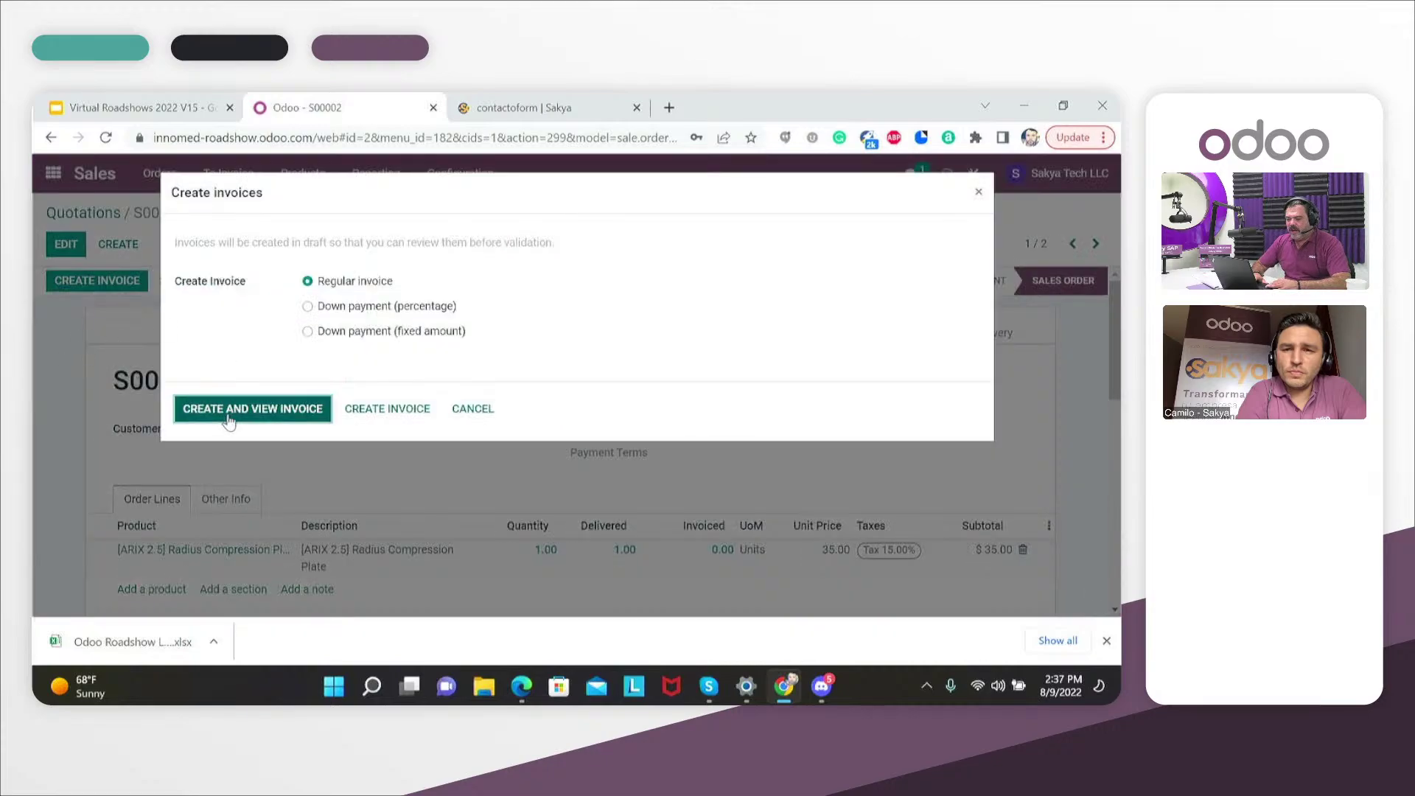
click(231, 413)
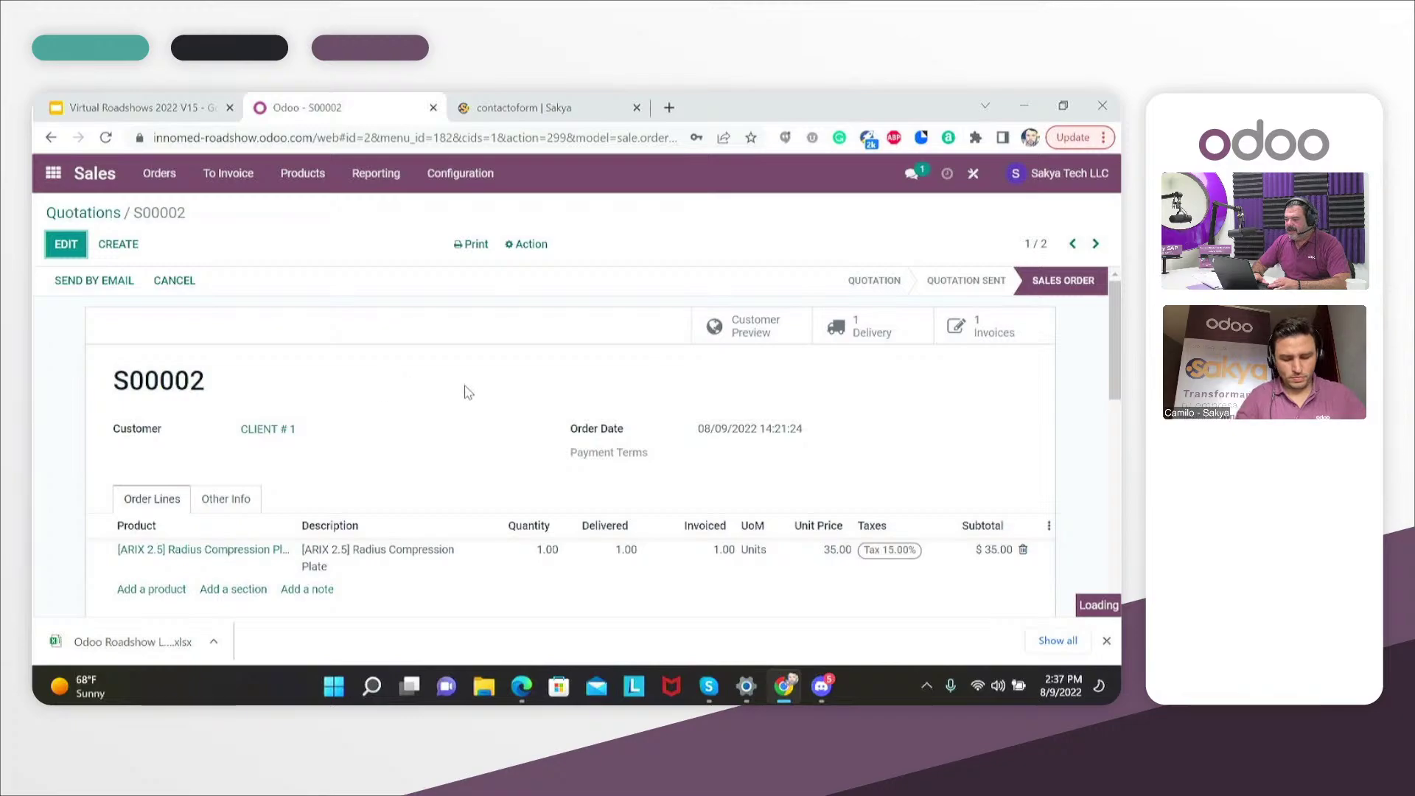
click(1006, 340)
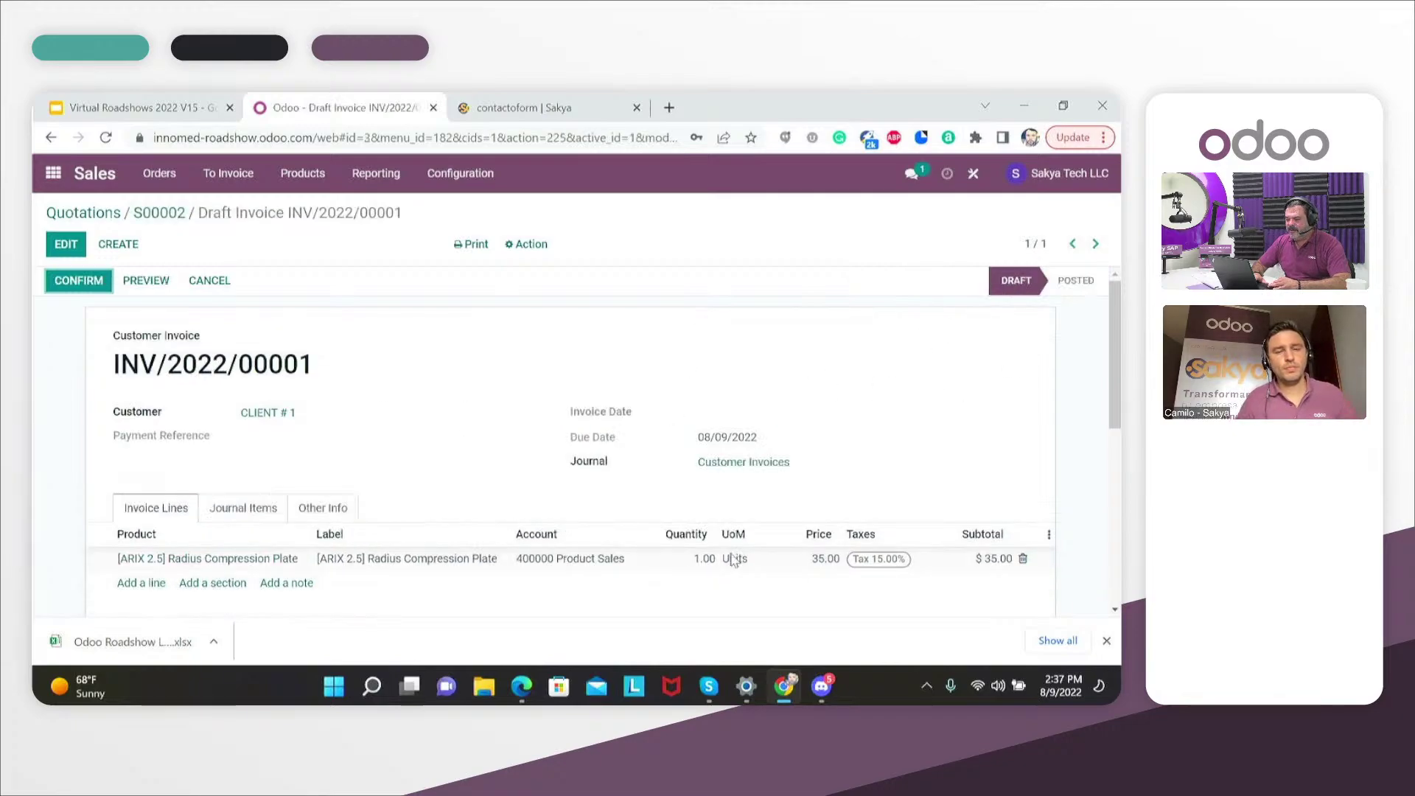
Confirm the customer invoice and register its $40.25 payment through the Bank journal
click(85, 285)
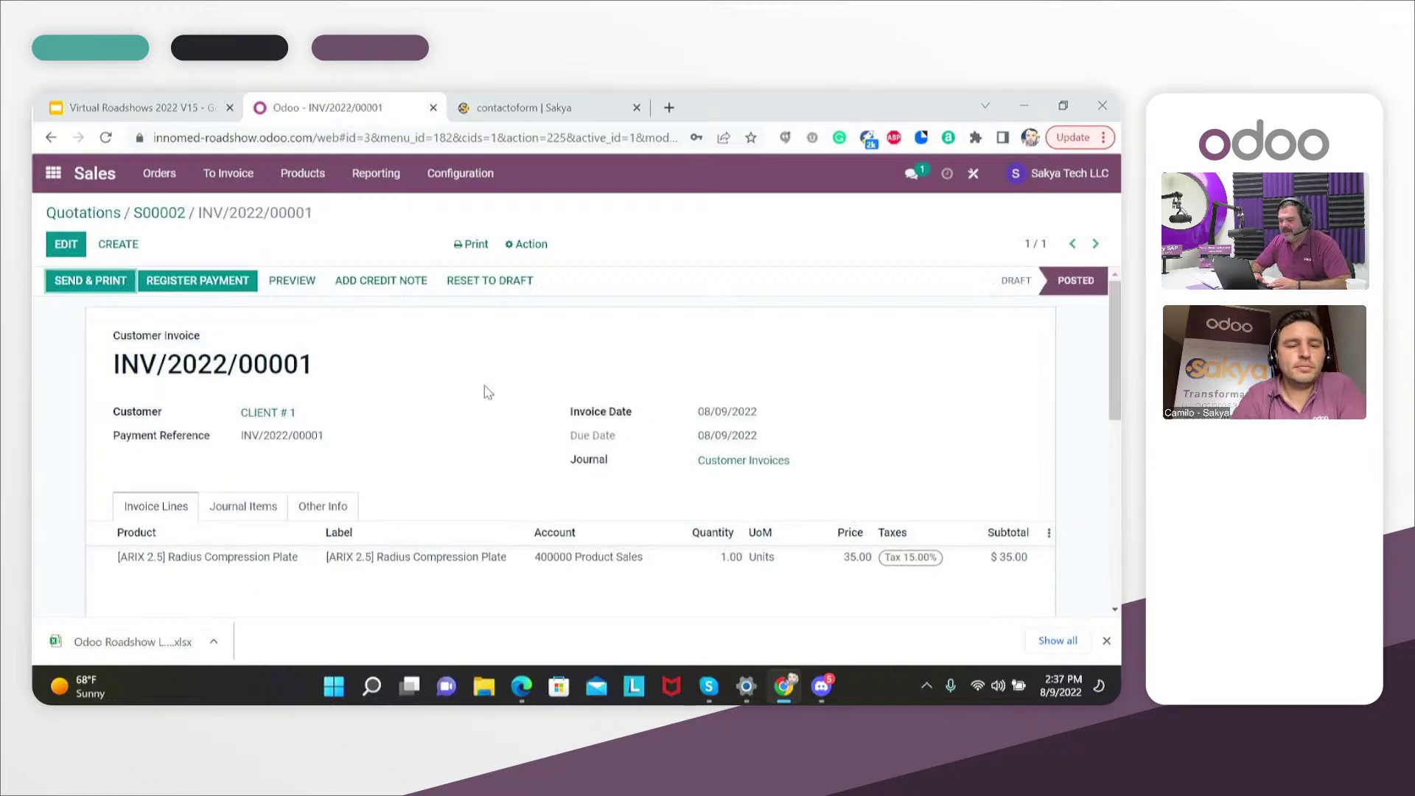
click(184, 285)
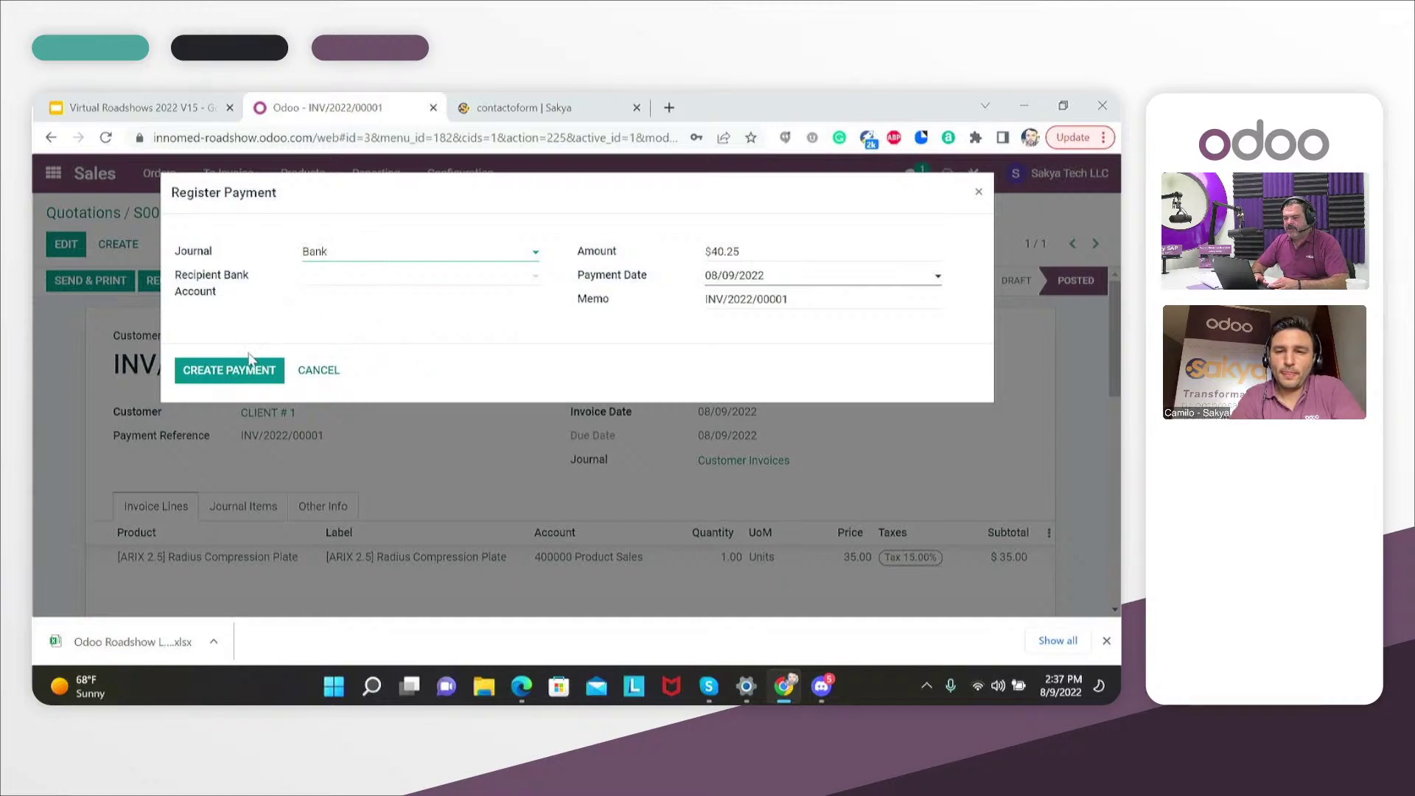
click(223, 376)
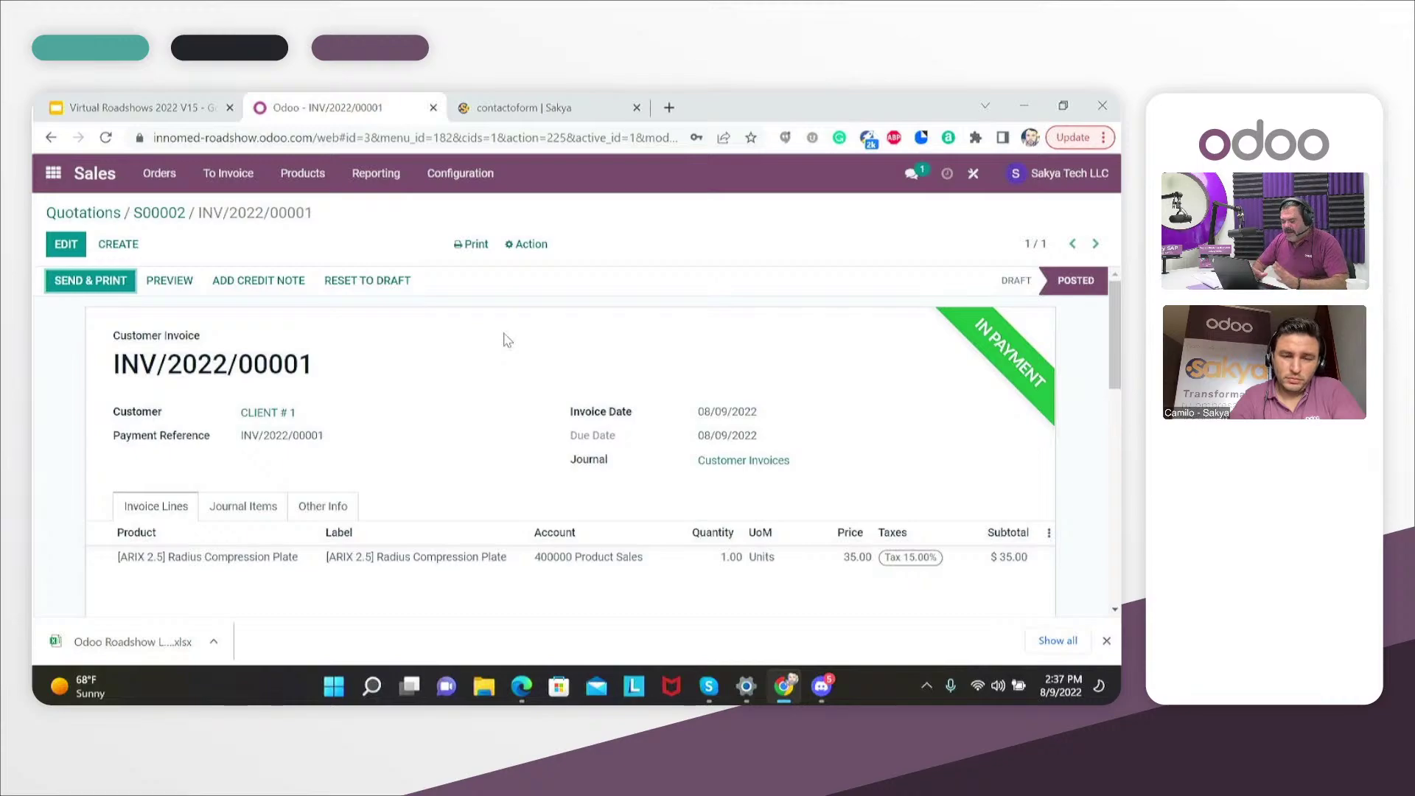
Switch to the Virtual Roadshows 2022 V15 presentation in Google Slides and start the slideshow from the "All you need in a single software" slide
click(53, 176)
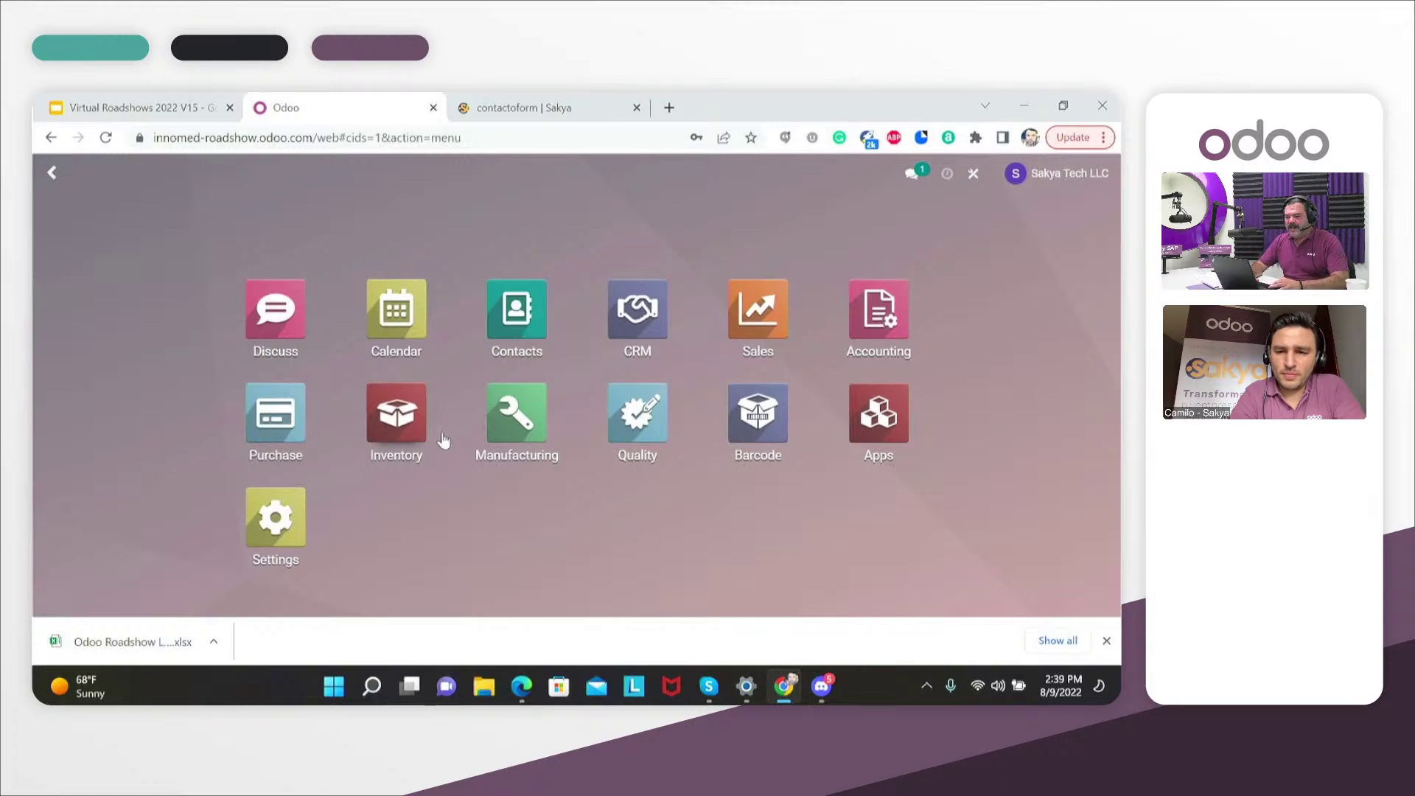
click(151, 109)
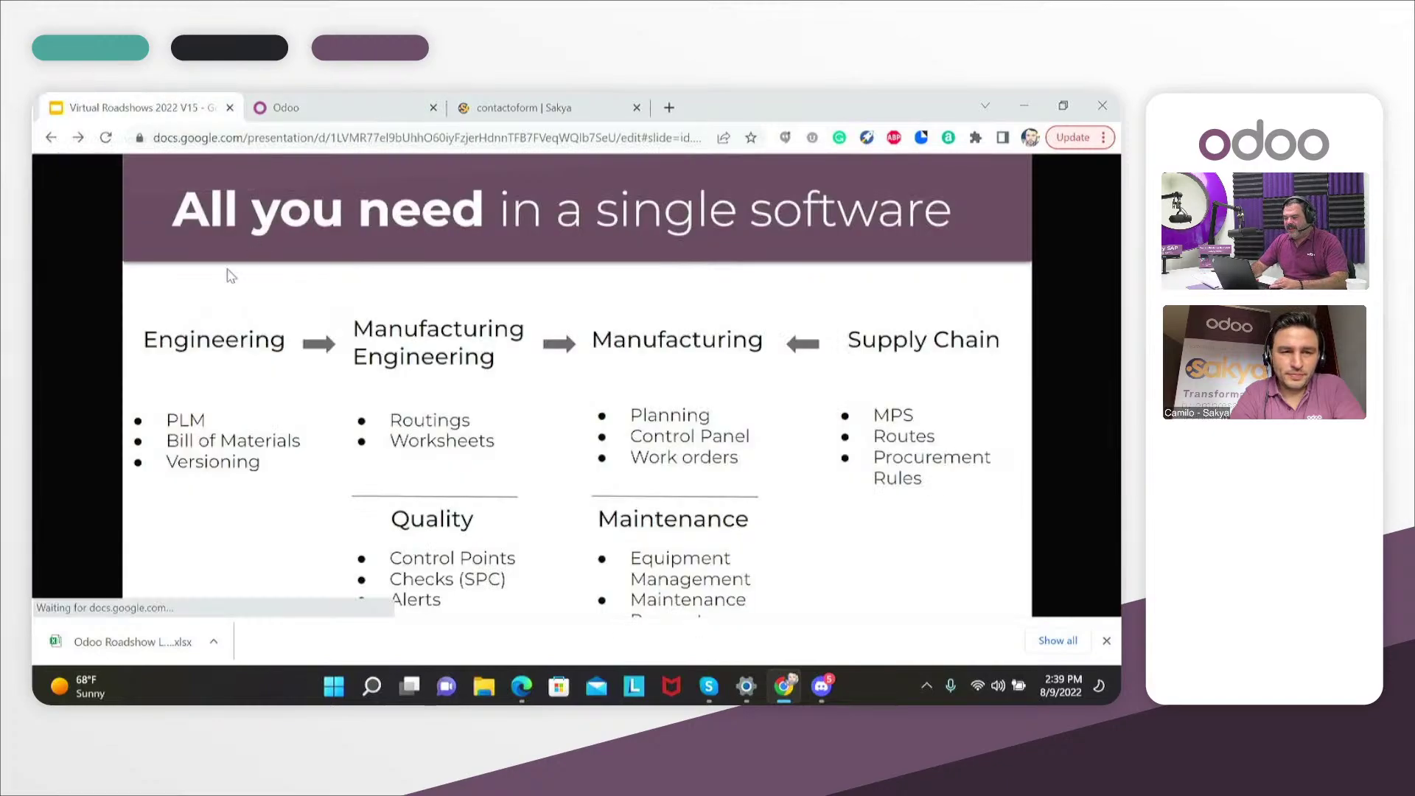
key(Escape)
key(Return)
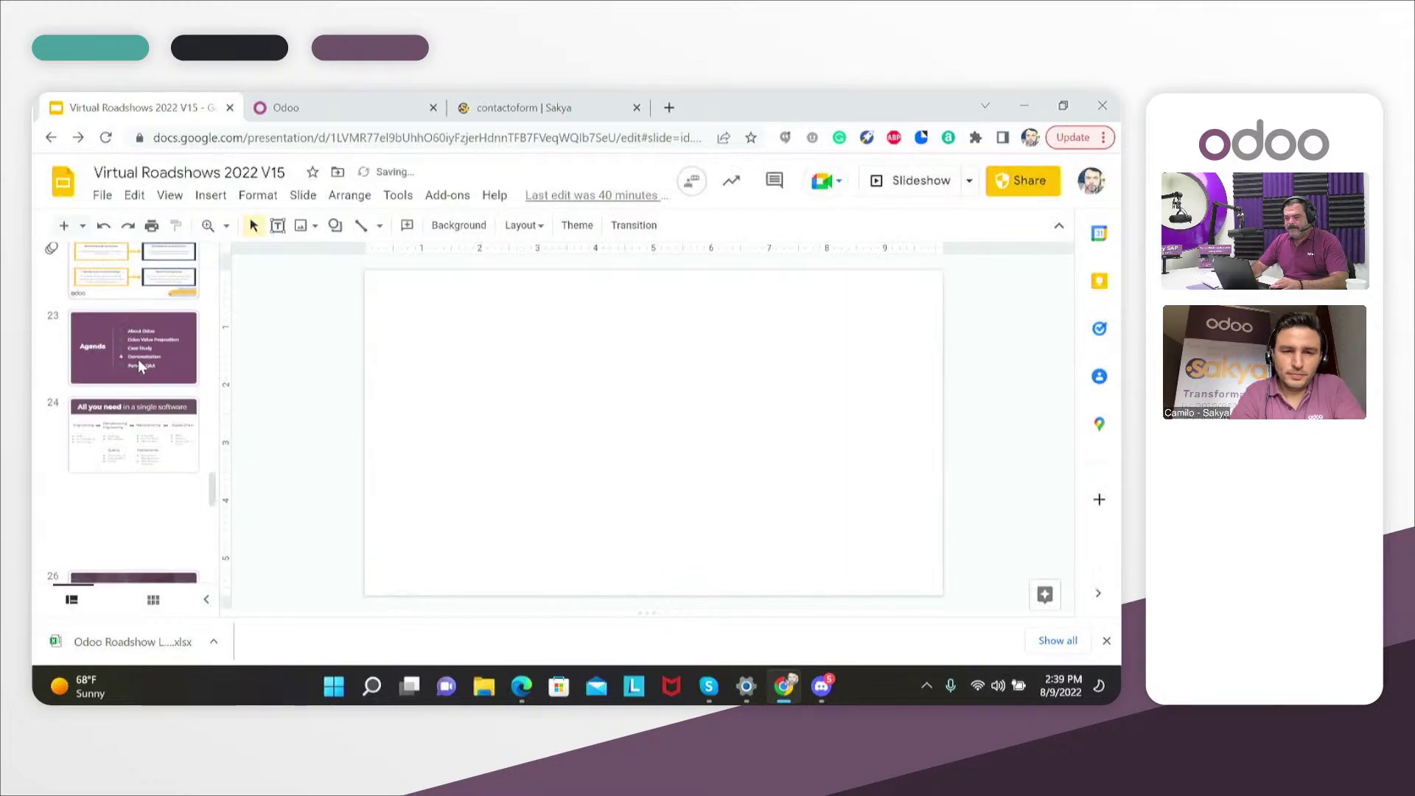
click(149, 453)
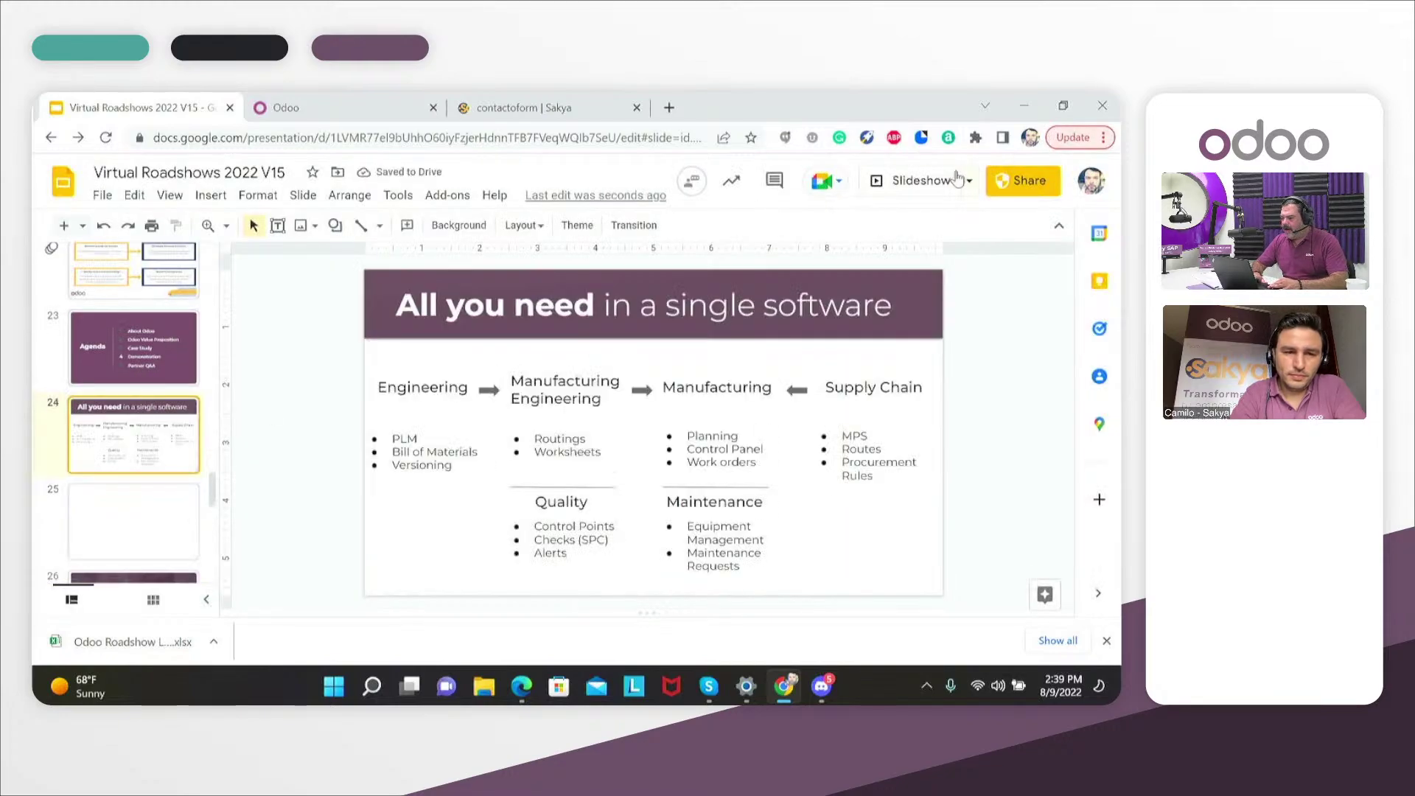
click(923, 184)
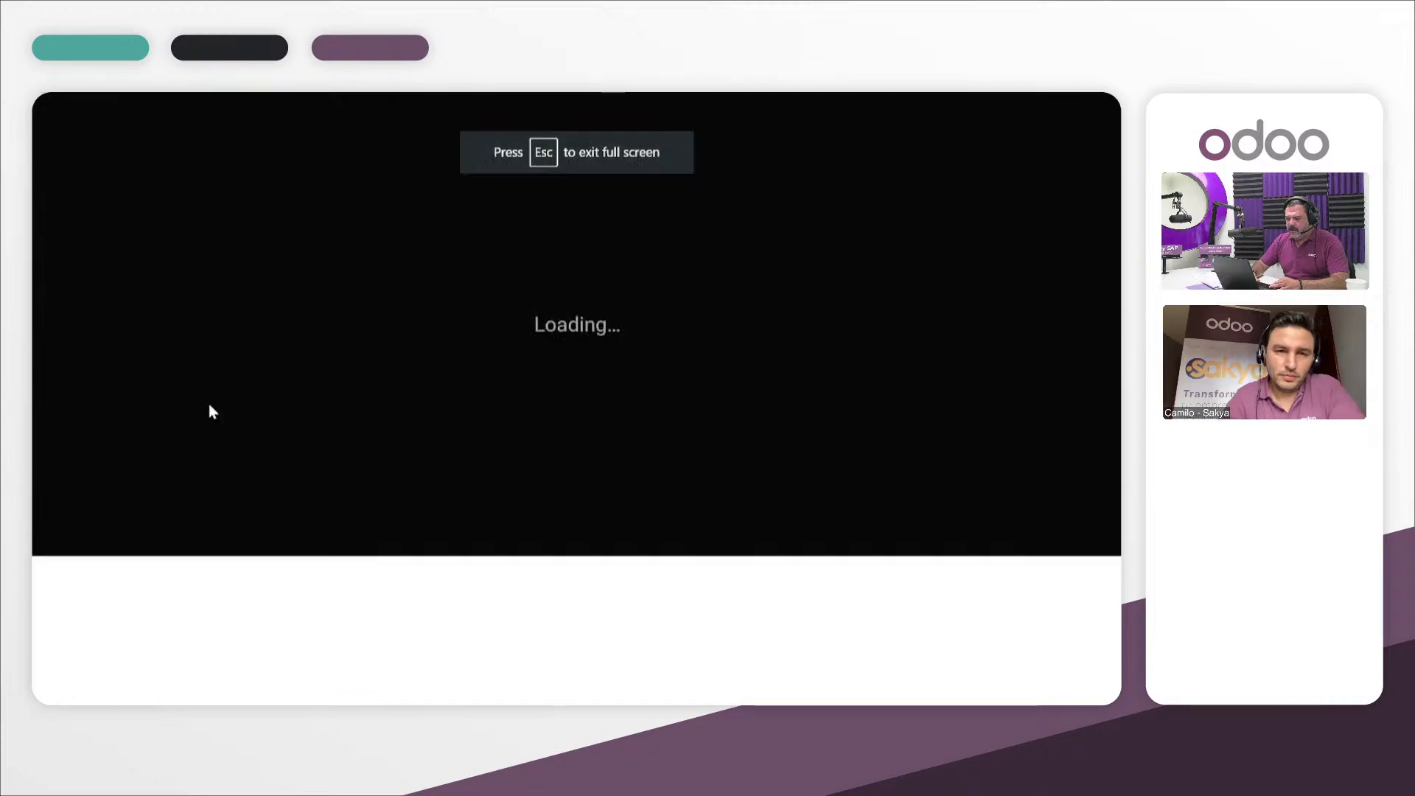